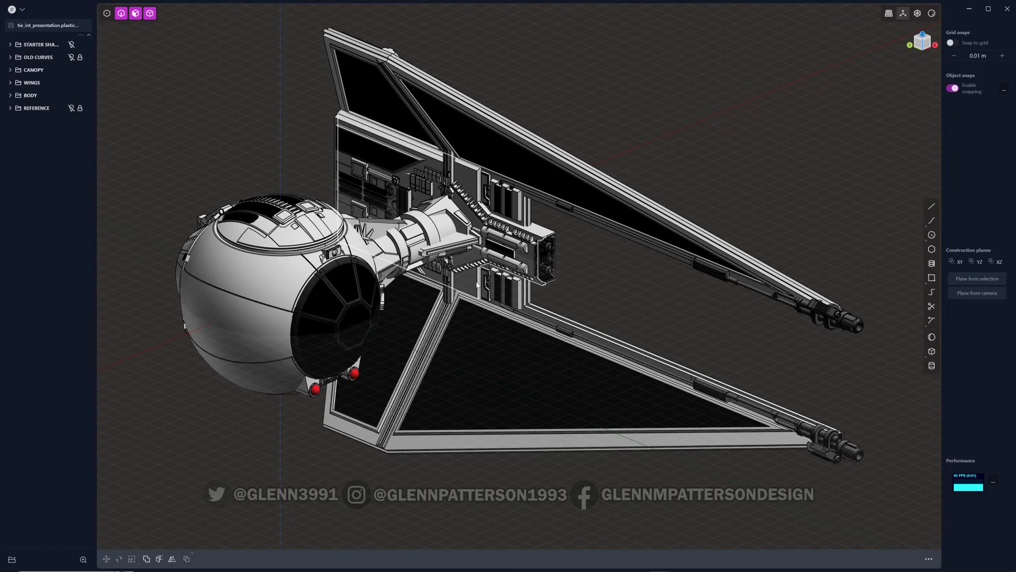
Step: Orbit around the finished TIE Interceptor to inspect its side, rear and front
mouse_move(477, 284)
middle_down()
mouse_move(418, 291)
mouse_move(493, 256)
mouse_move(460, 278)
middle_up()
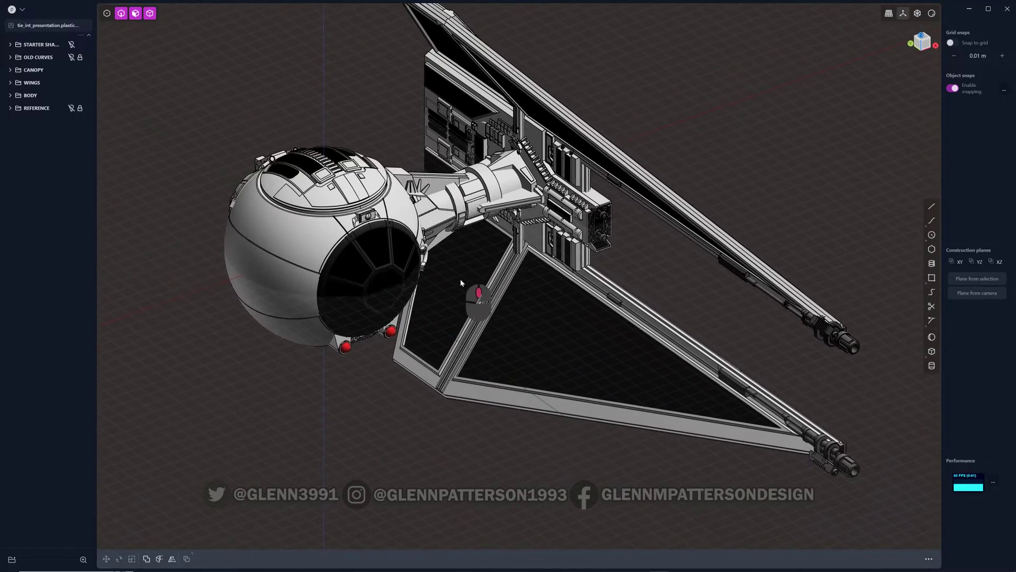
middle_drag(534, 277, 433, 287)
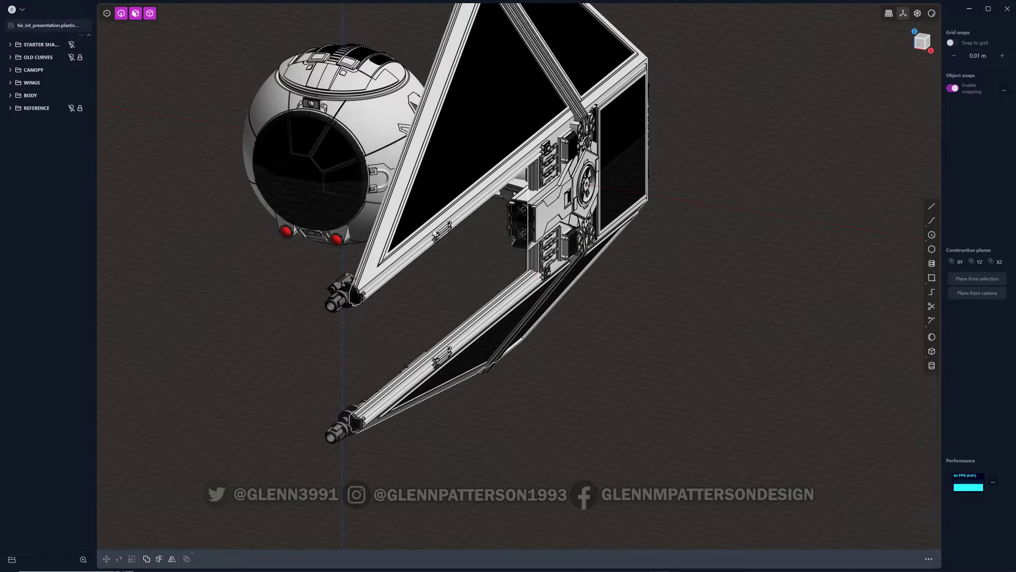
scroll(444, 176, down, 5)
middle_drag(444, 176, 371, 183)
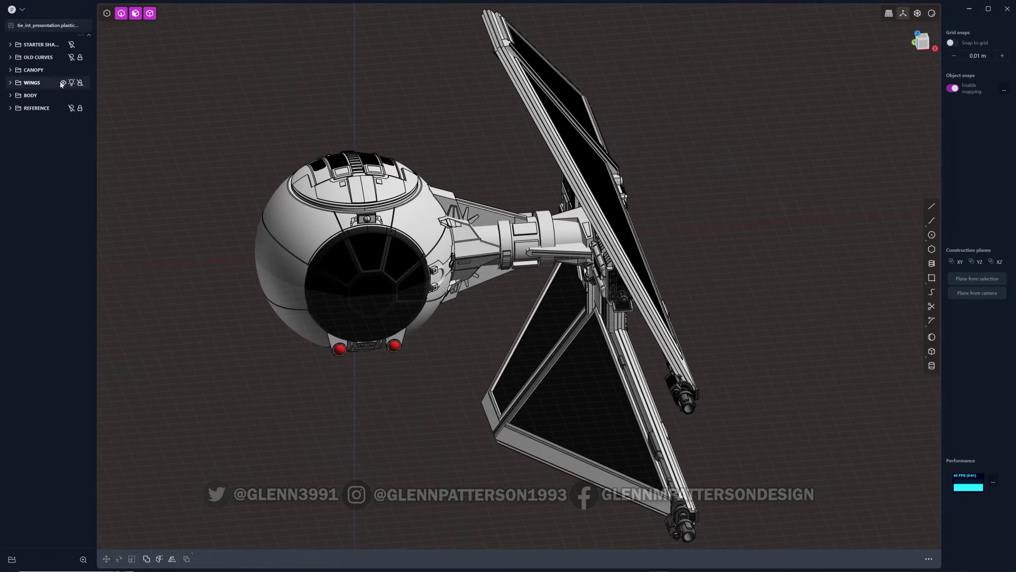
Step: Show the REFERENCE image planes and orbit to see them around the fighter
click(72, 109)
middle_drag(300, 302, 364, 290)
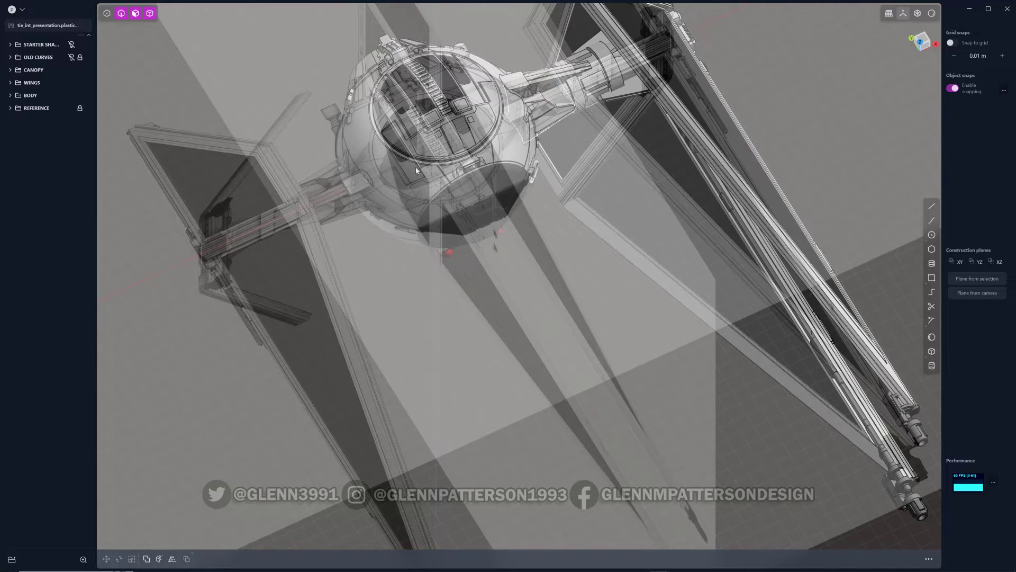
middle_drag(417, 281, 427, 228)
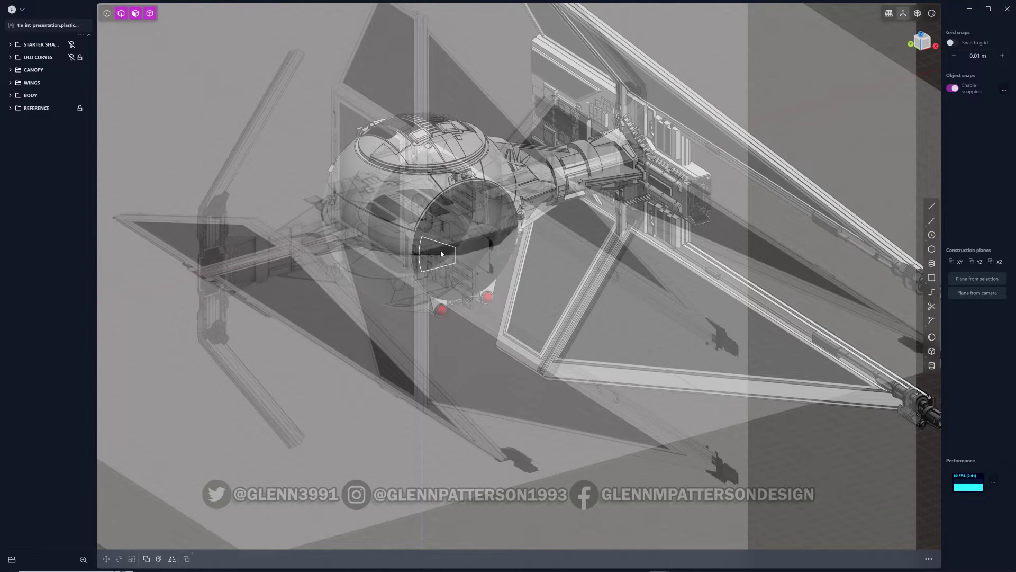
key(KP_1)
middle_drag(390, 227, 477, 278)
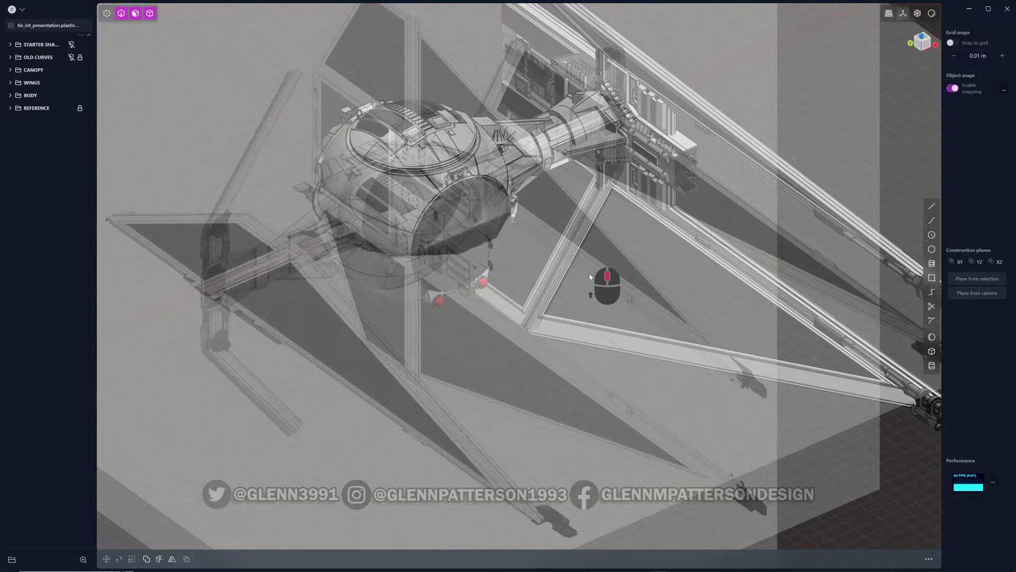
shift+middle_drag(601, 283, 562, 330)
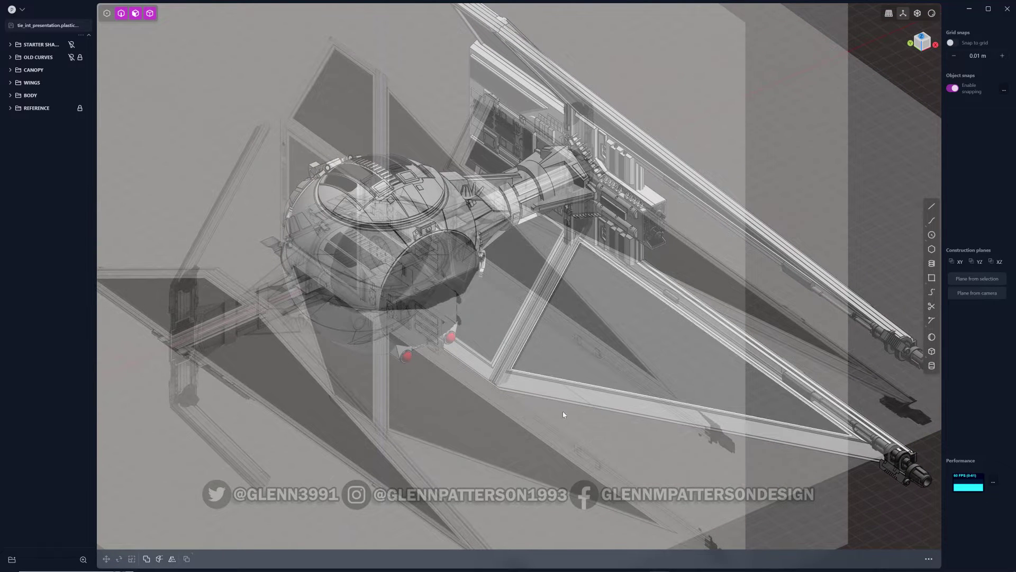
Step: Switch to the tie_int_starter window and orbit and pan around its starter shapes
mouse_move(265, 571)
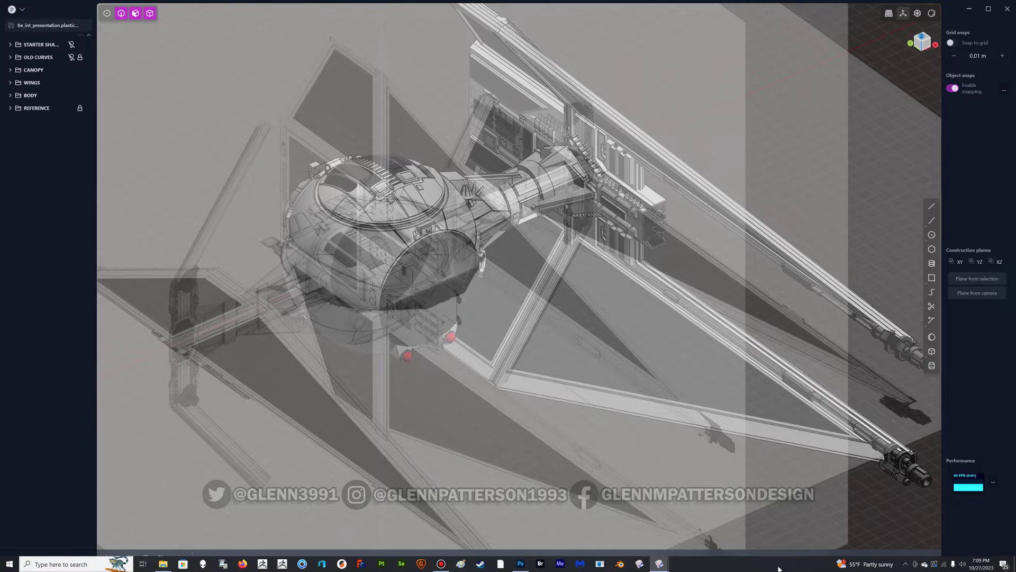
mouse_move(659, 563)
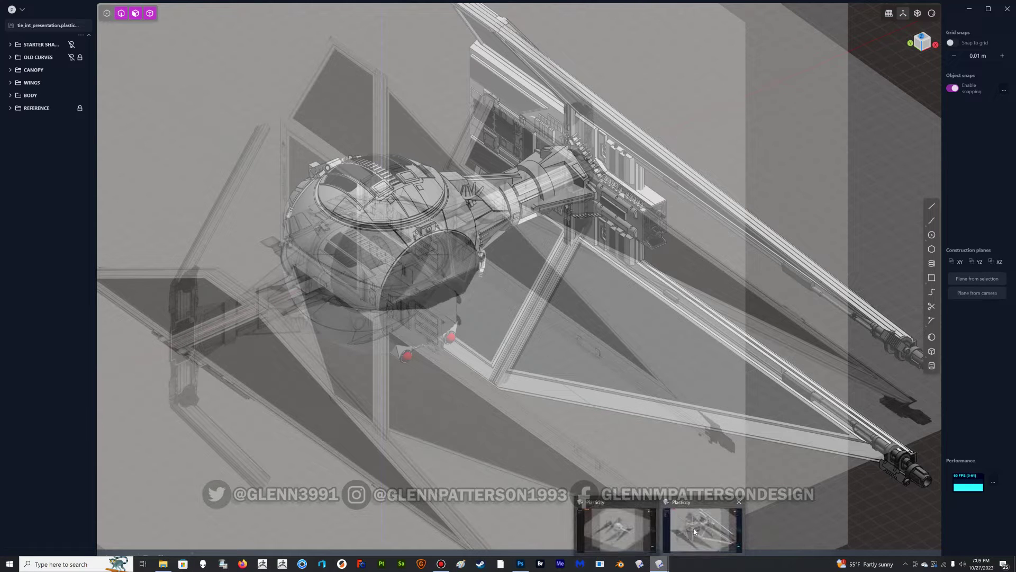
click(695, 531)
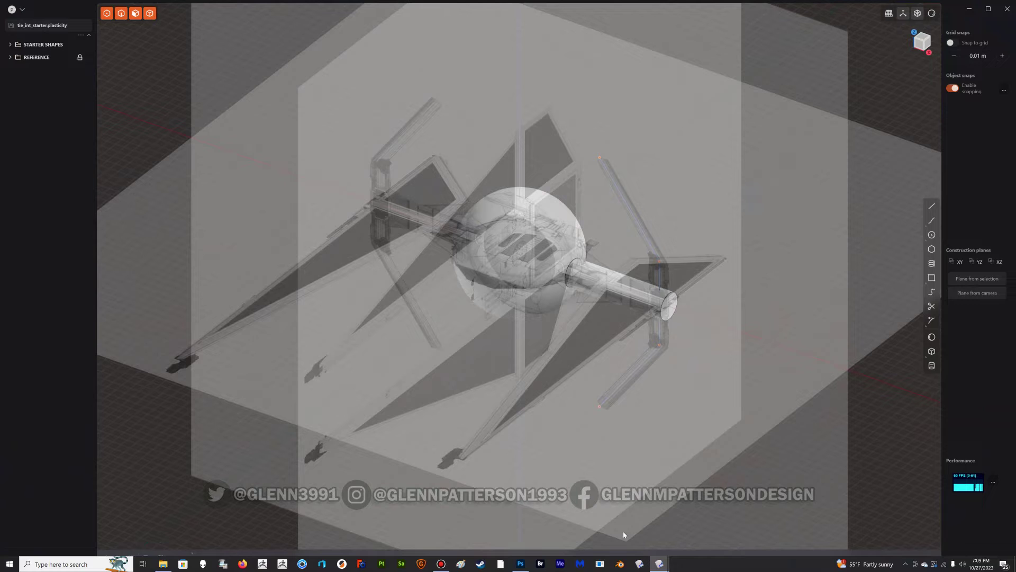
middle_drag(475, 425, 547, 415)
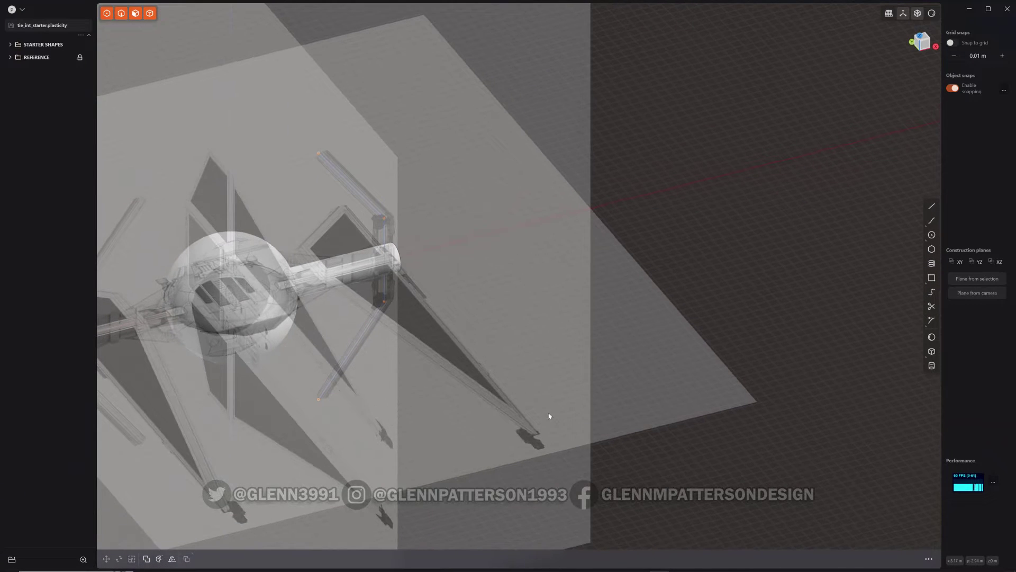
shift+middle_drag(317, 391, 465, 358)
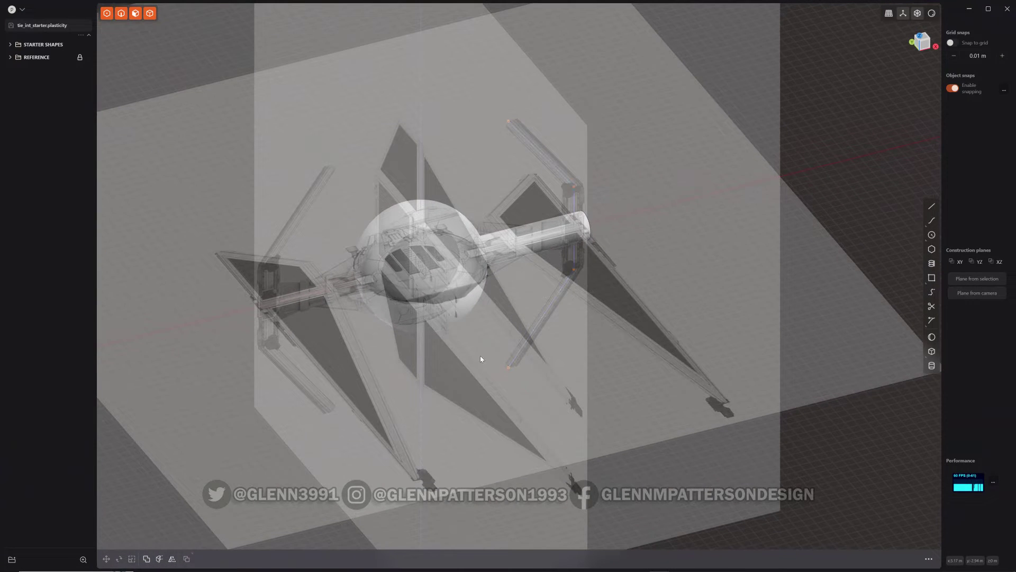
middle_drag(560, 332, 446, 340)
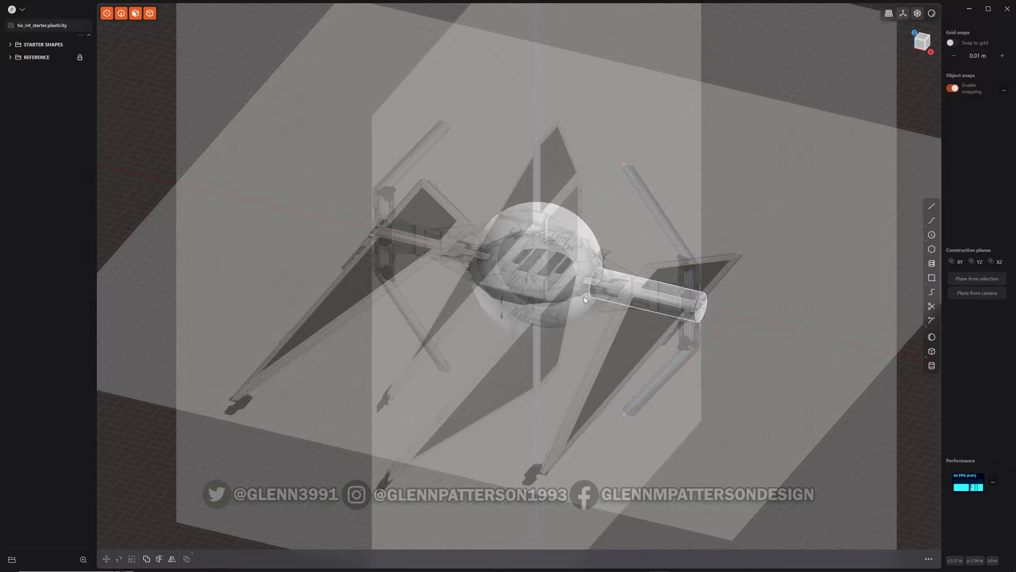
mouse_move(73, 60)
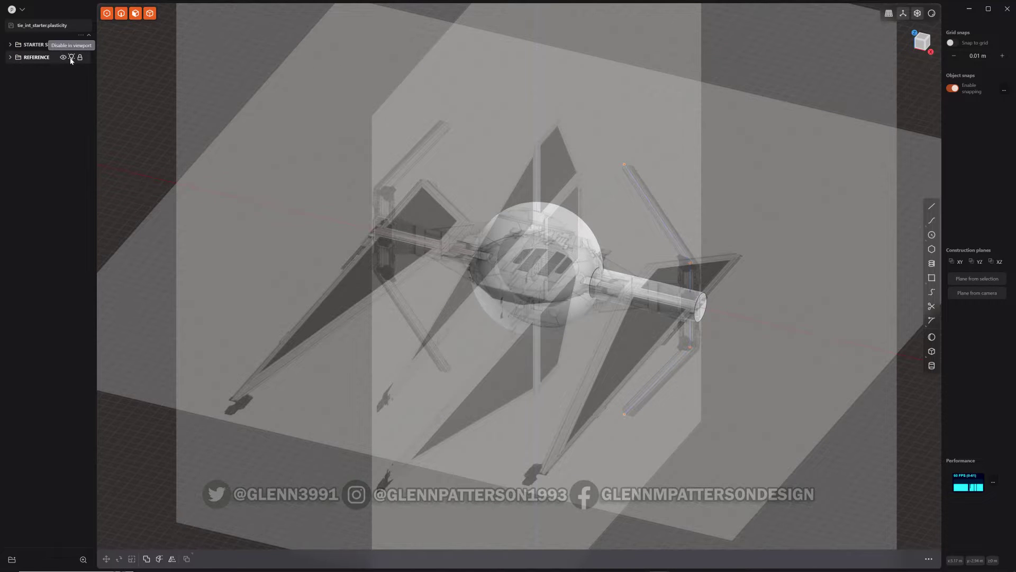
click(71, 58)
mouse_move(498, 339)
middle_down()
mouse_move(547, 339)
mouse_move(496, 355)
middle_up()
scroll(533, 227, up, 5)
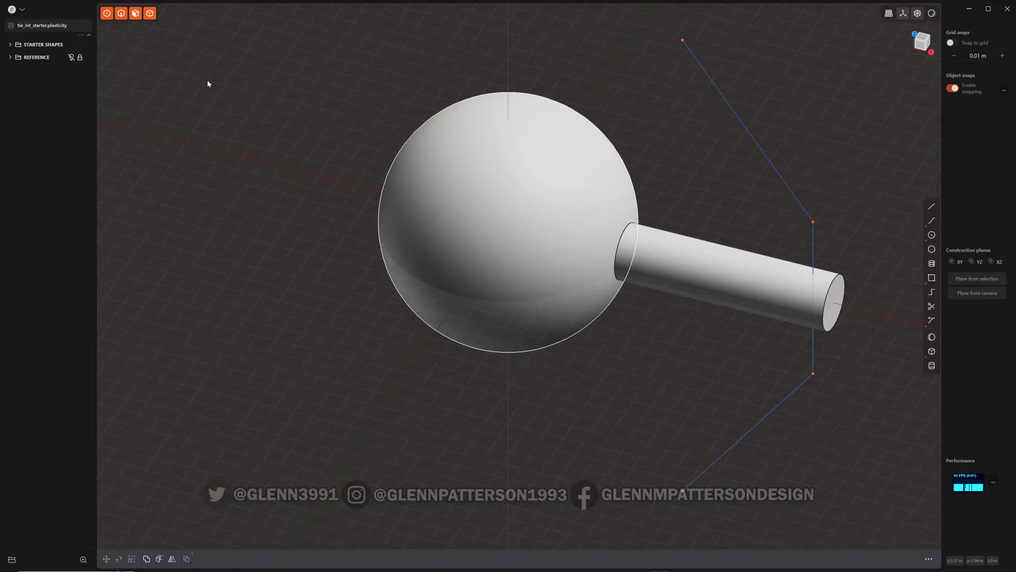
click(72, 58)
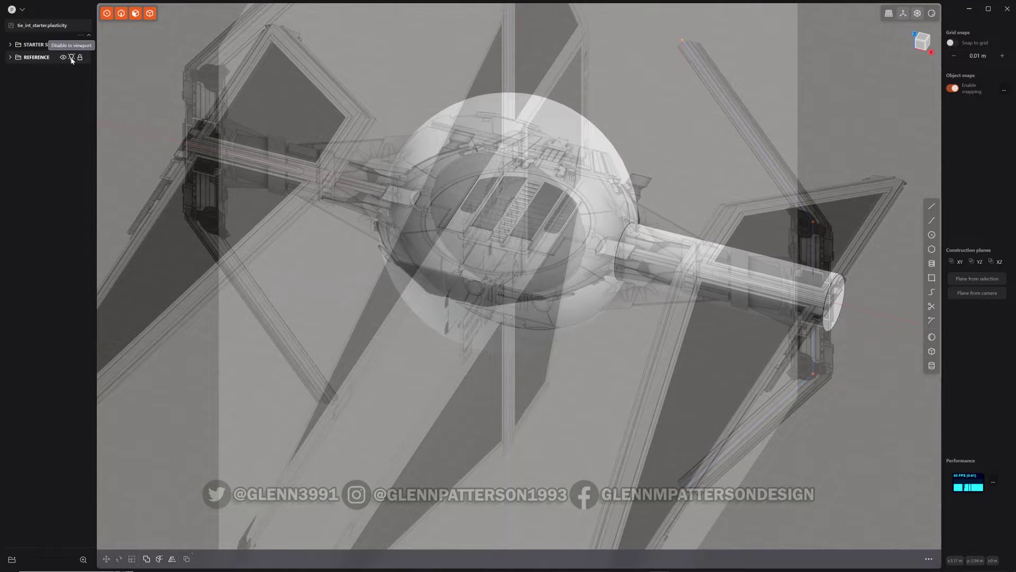
scroll(511, 299, down, 4)
middle_drag(511, 299, 665, 250)
click(923, 39)
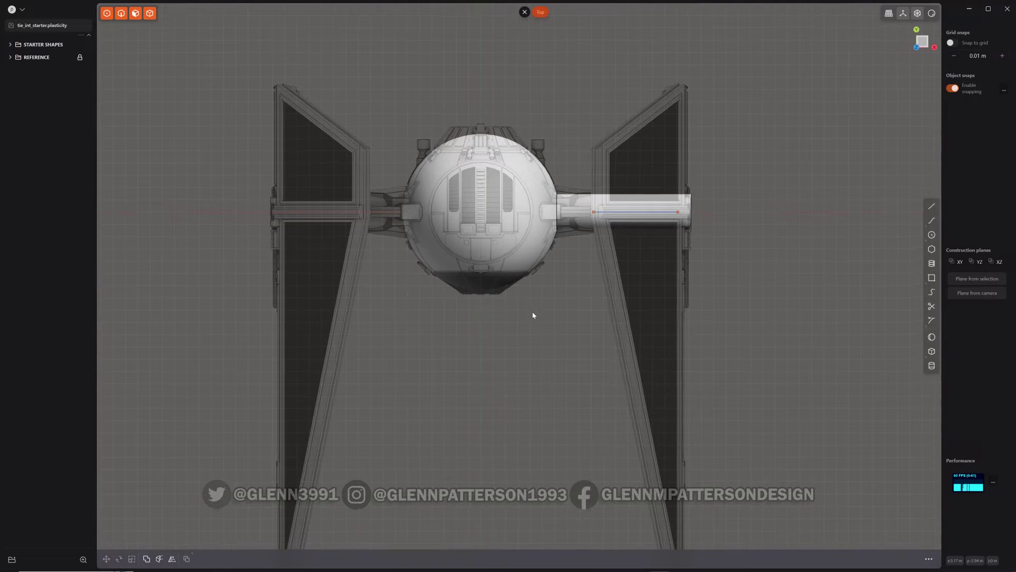
shift+middle_drag(533, 314, 493, 230)
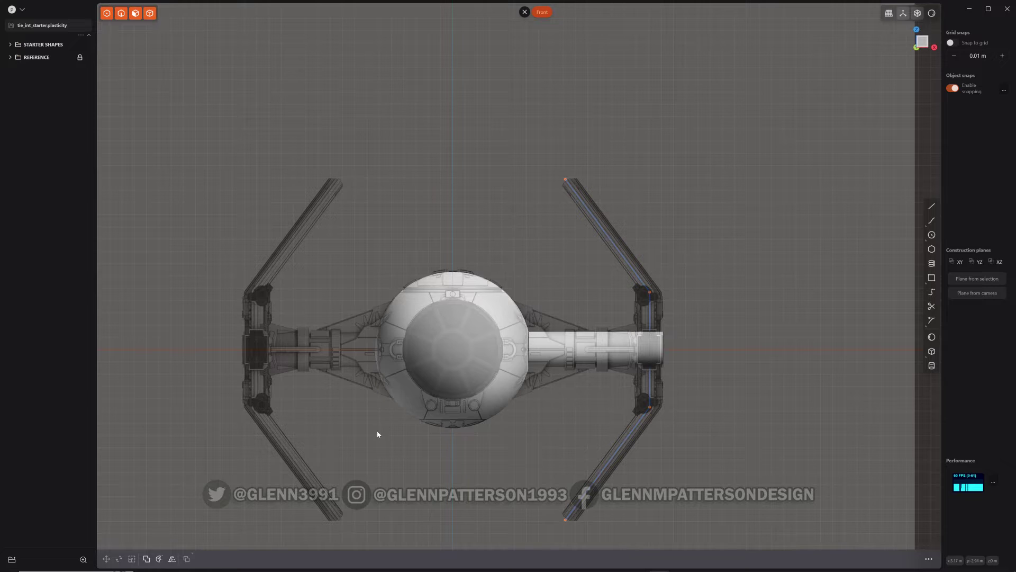
middle_drag(378, 430, 266, 206)
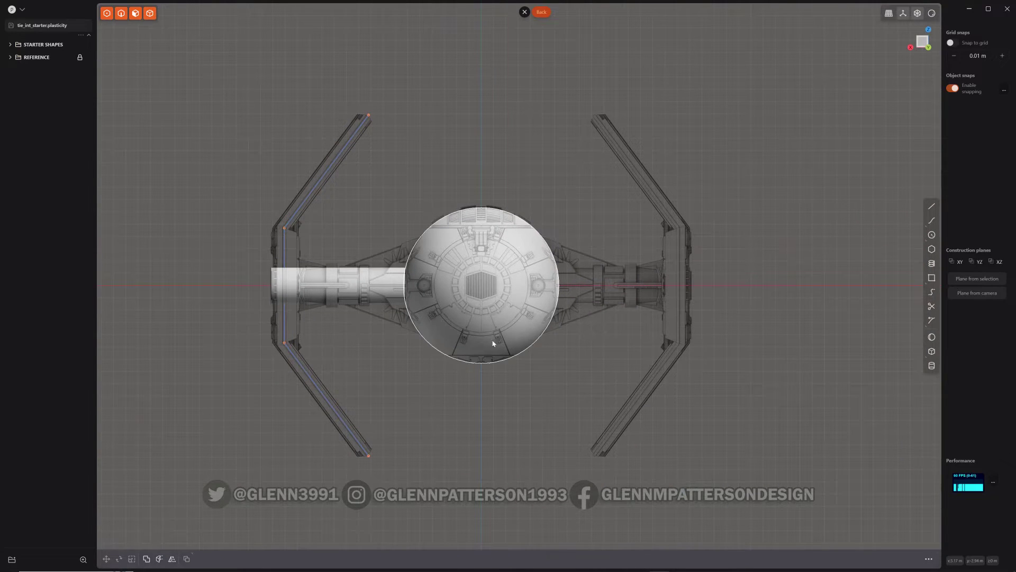
middle_drag(522, 312, 534, 279)
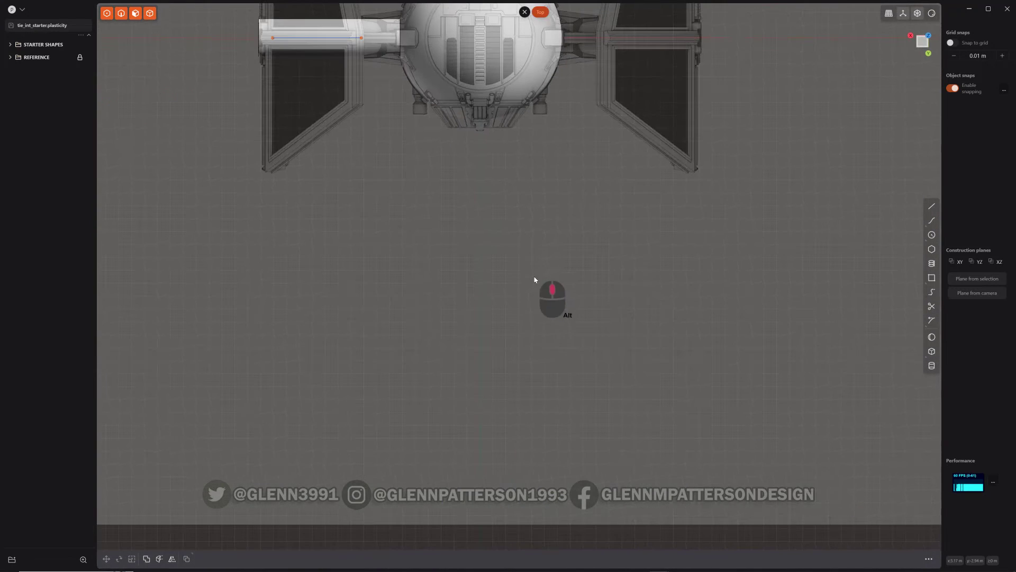
shift+middle_drag(536, 199, 527, 429)
middle_drag(573, 404, 380, 221)
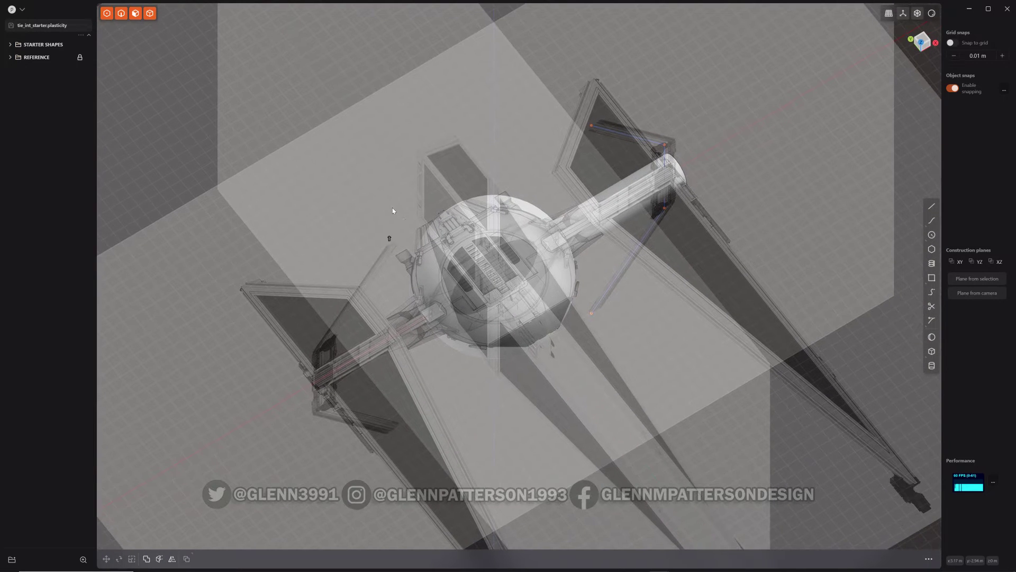
Step: Expand REFERENCE, hide the FRONT, BACK and SIDE planes, and select the BOTTOM plane
click(10, 58)
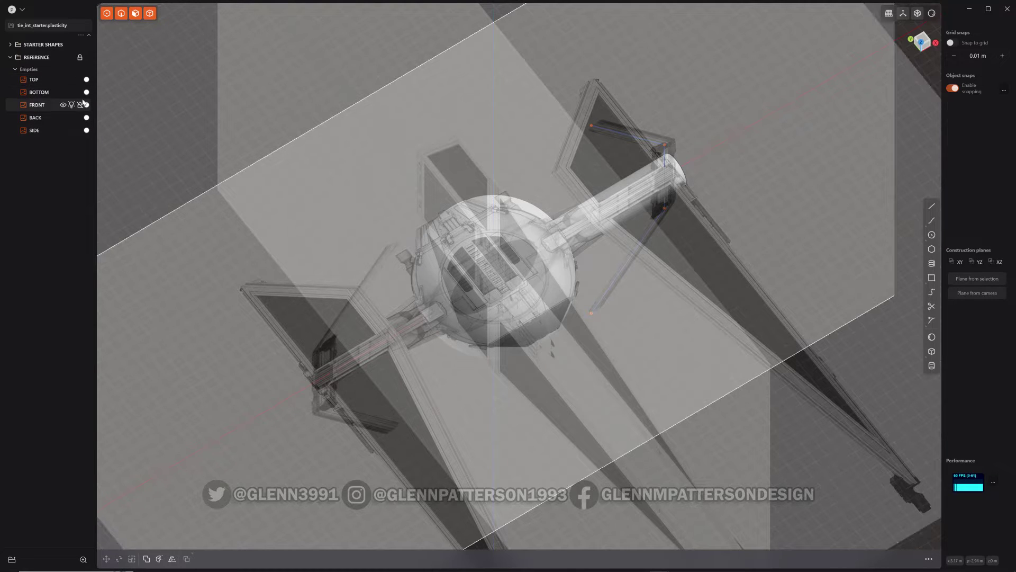
shift+middle_drag(460, 371, 503, 345)
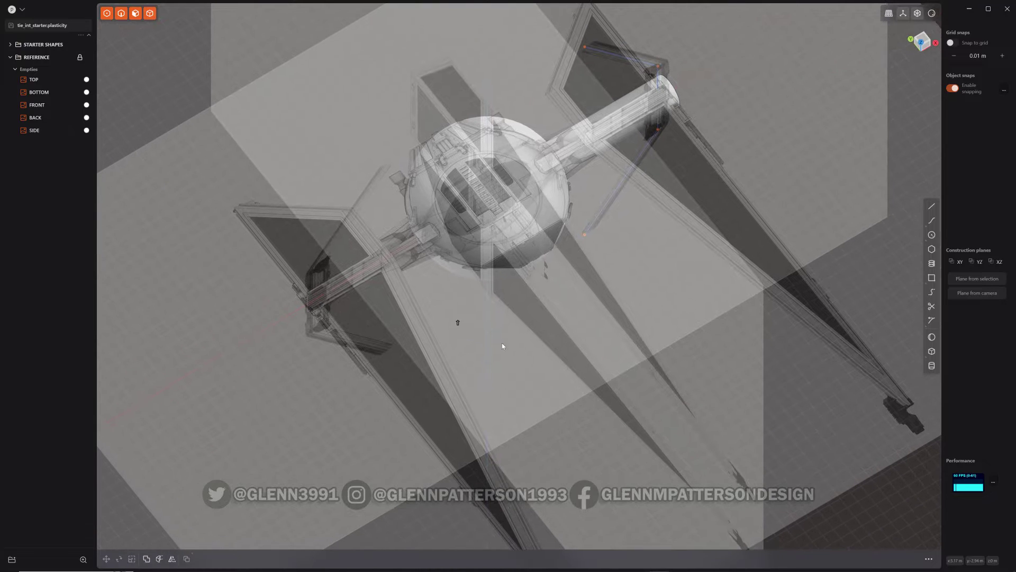
click(72, 105)
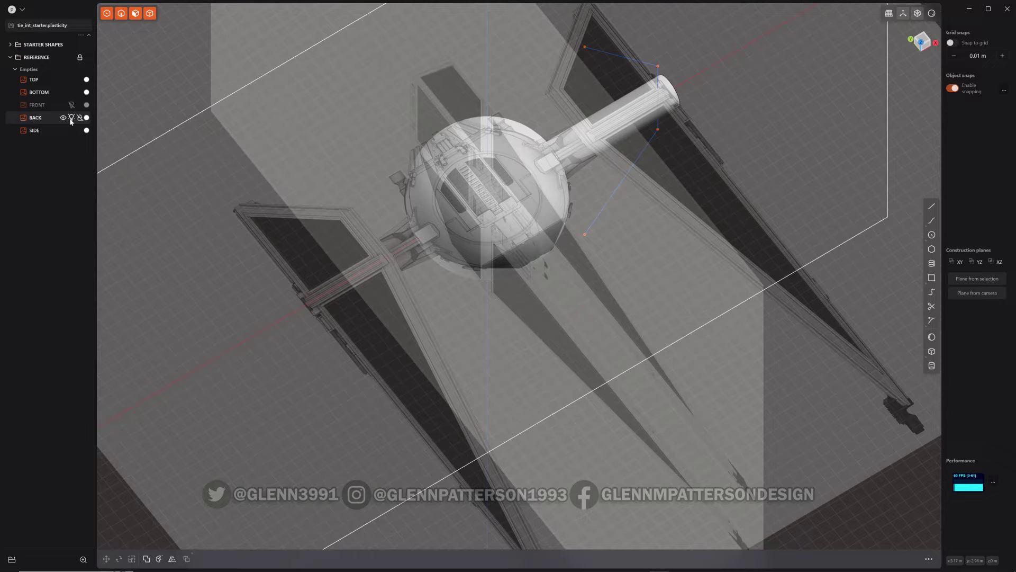
click(72, 117)
click(72, 130)
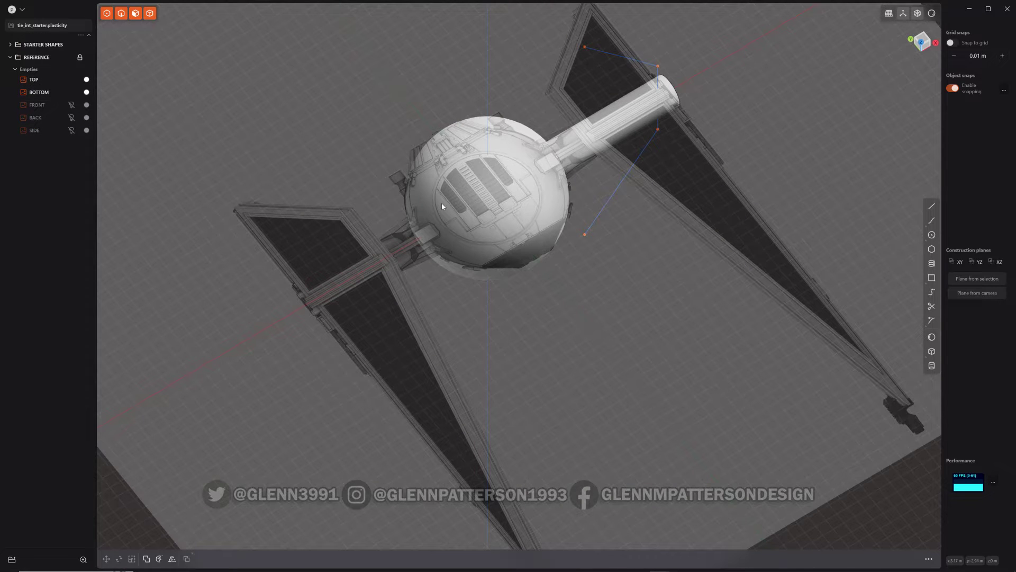
middle_drag(506, 333, 571, 236)
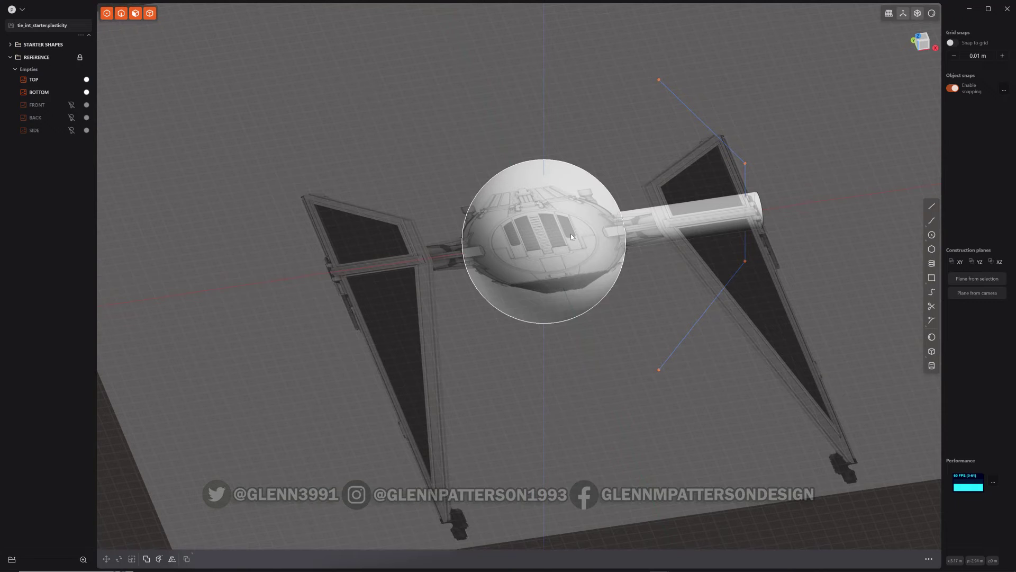
click(39, 93)
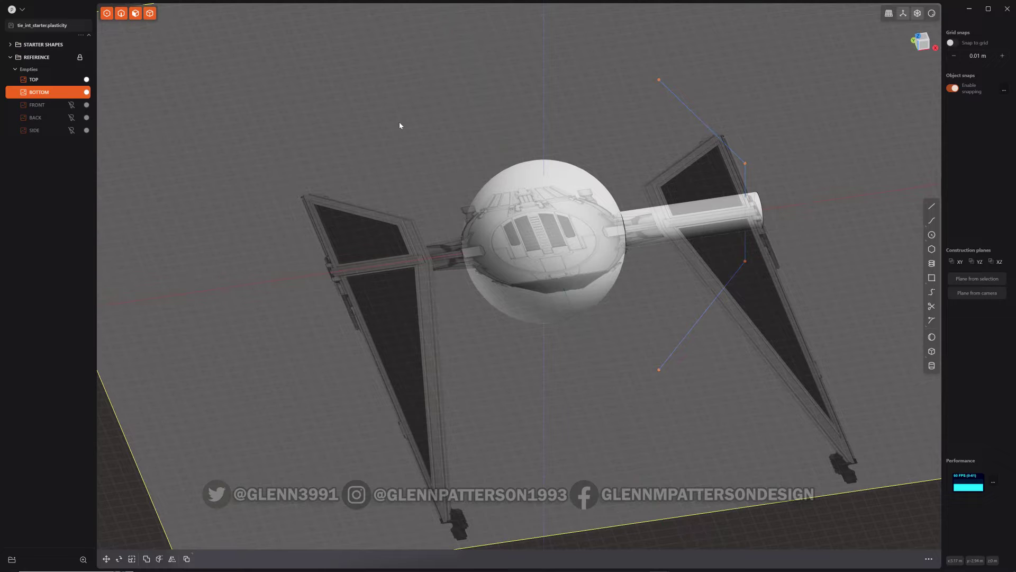
Step: Give the BOTTOM plane a 0.25-opacity material, checking the see-through effect from several angles
key(m)
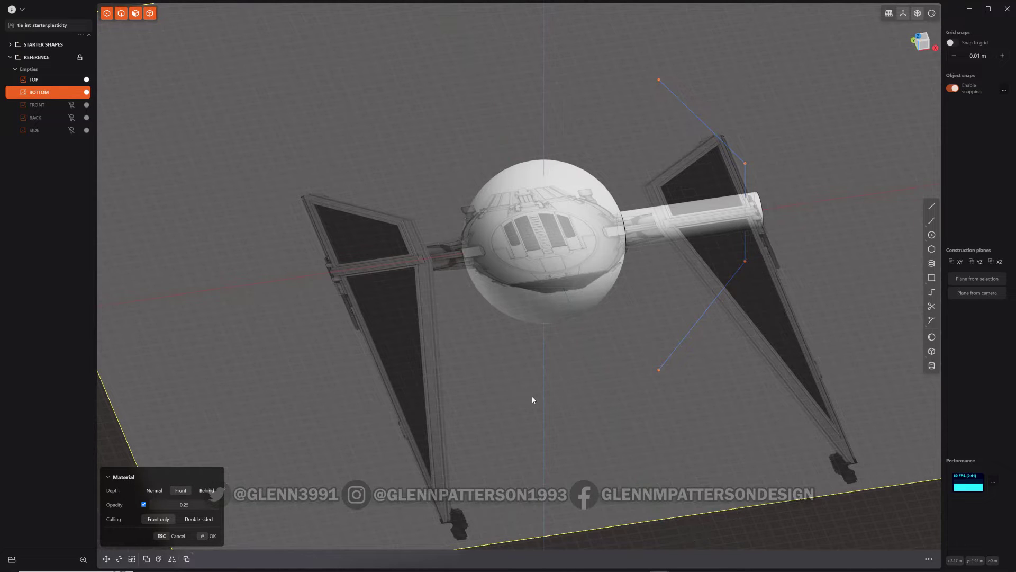
middle_drag(576, 383, 561, 256)
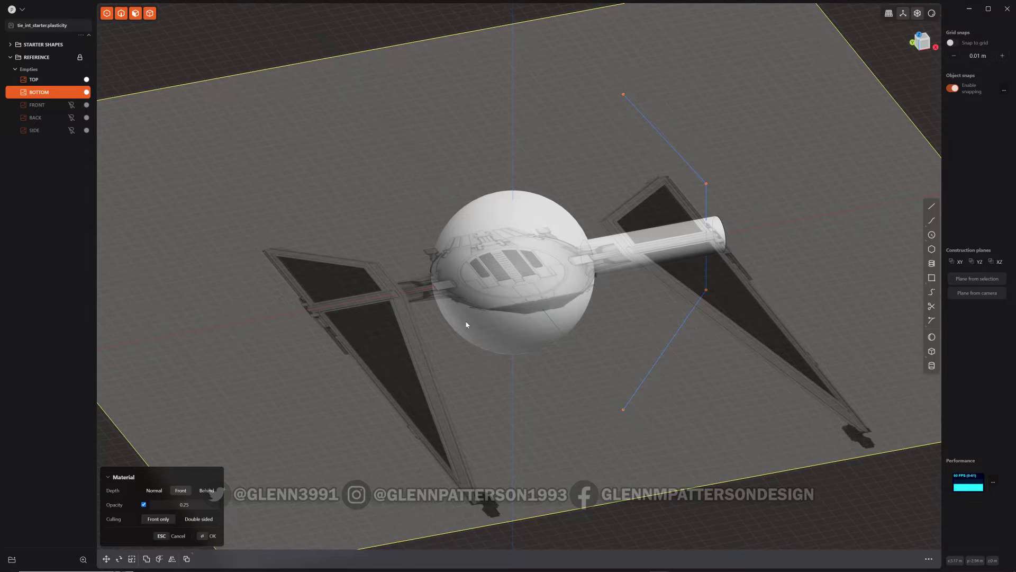
mouse_move(524, 397)
middle_down()
mouse_move(506, 373)
mouse_move(517, 399)
middle_up()
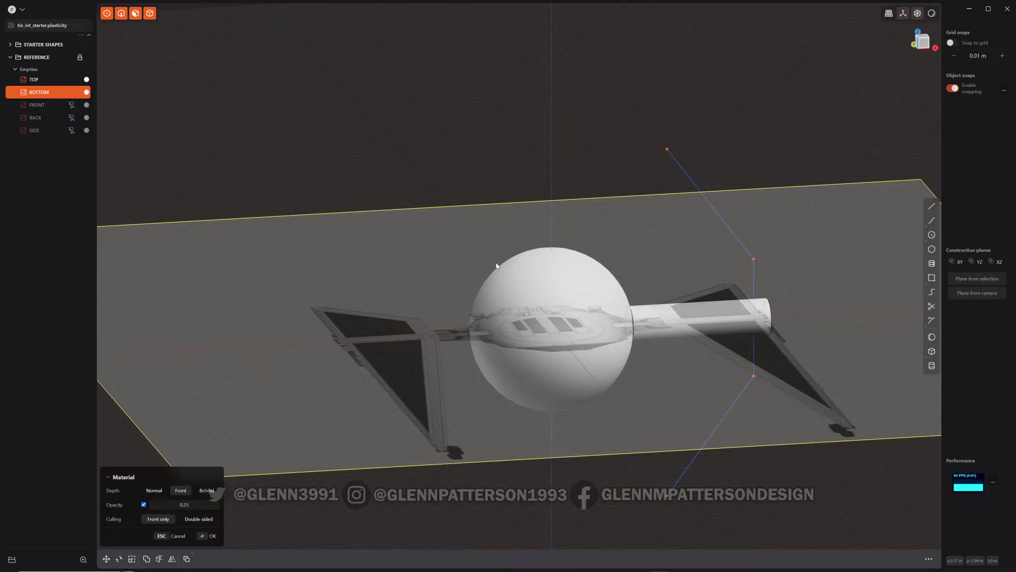
middle_drag(541, 418, 516, 31)
middle_drag(543, 151, 598, 403)
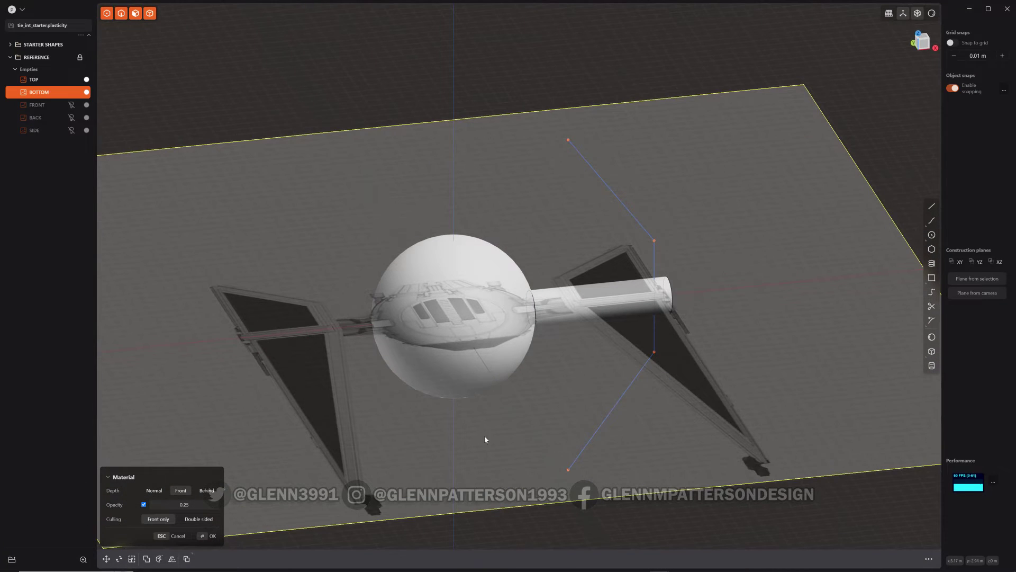
click(213, 537)
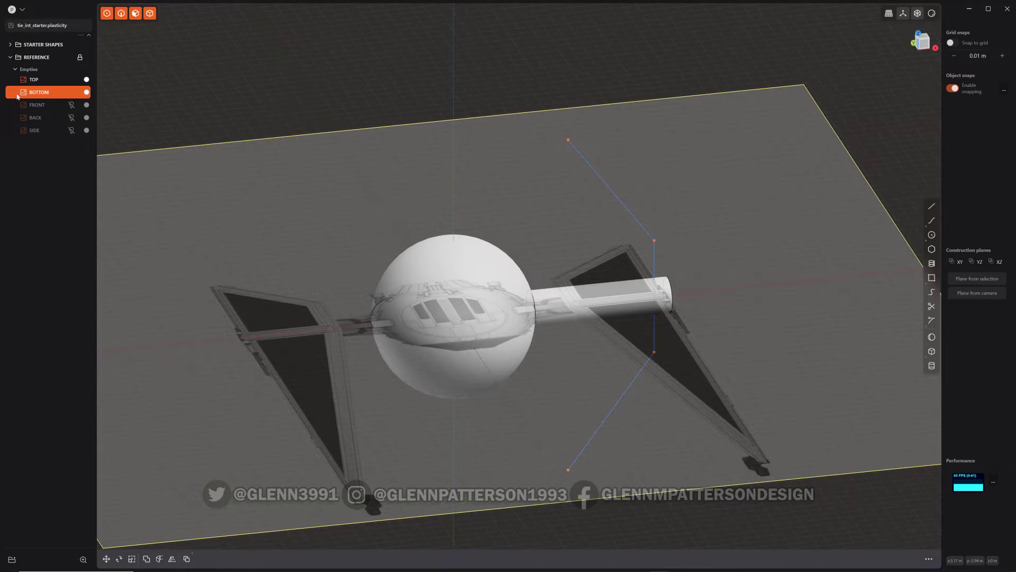
Step: Show the FRONT, BACK and SIDE reference images again
click(71, 105)
click(72, 118)
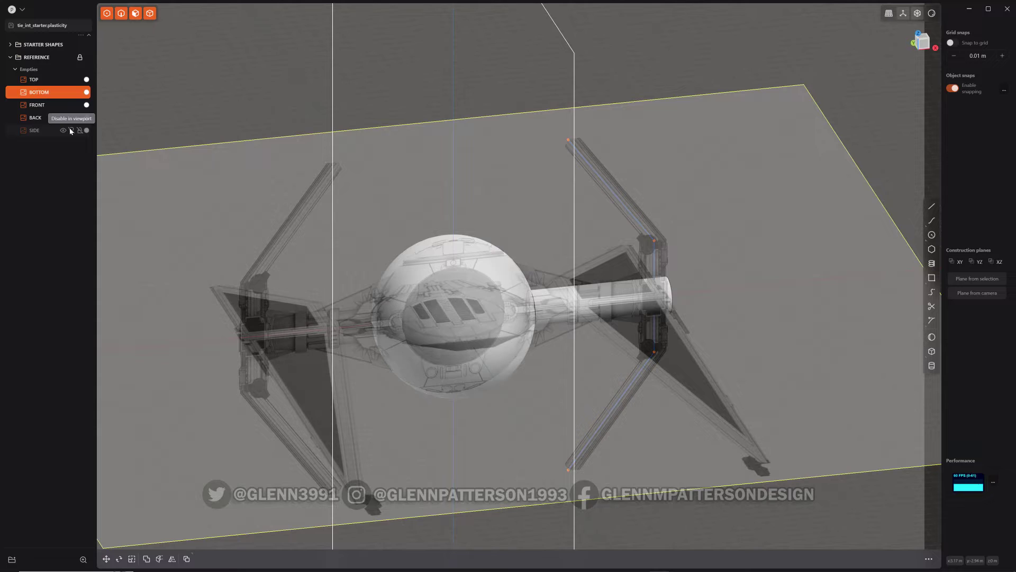
click(71, 131)
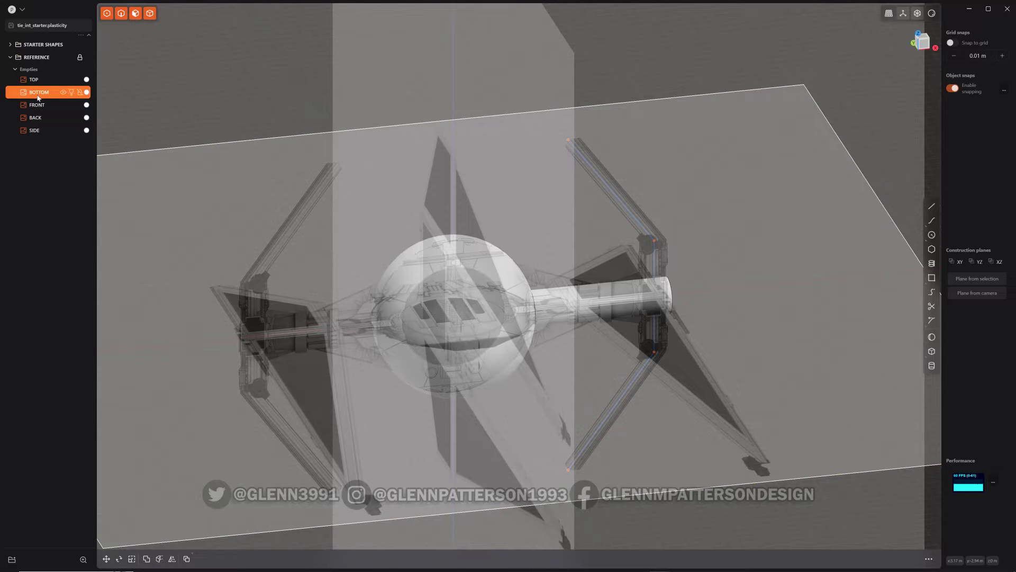
click(38, 97)
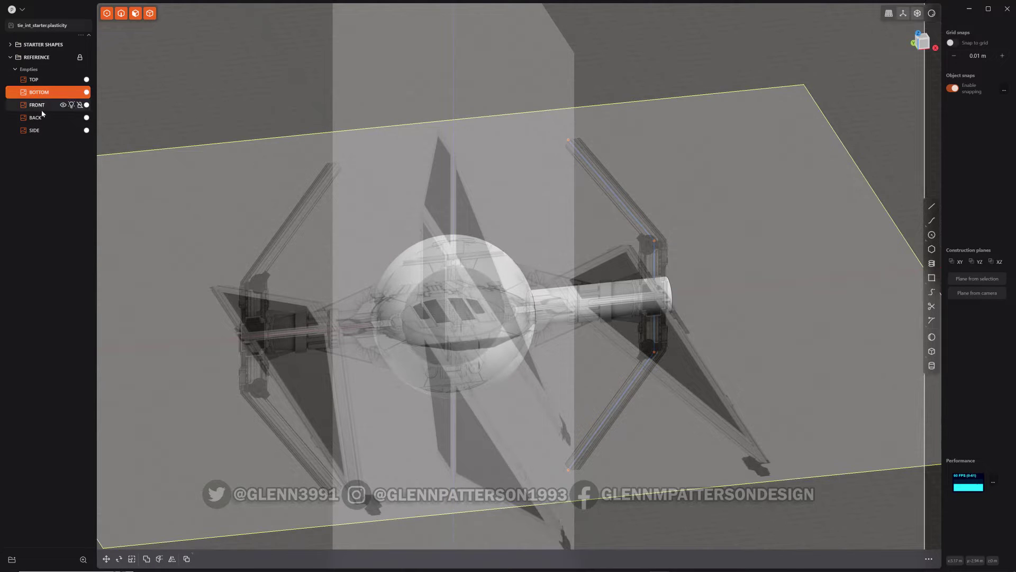
middle_drag(601, 386, 641, 265)
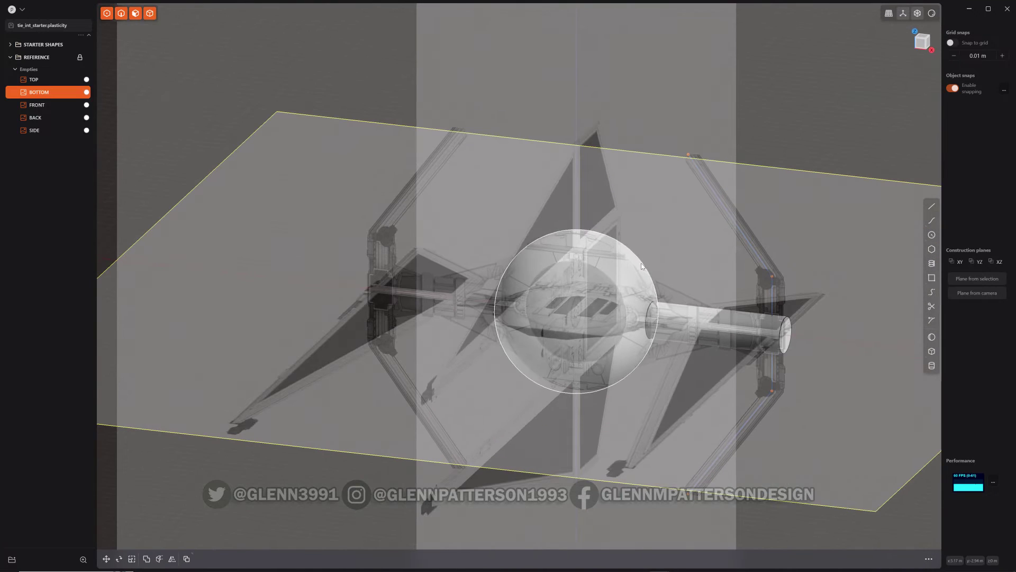
Step: Open the SIDE plane's material settings to give it the same opacity
click(47, 131)
key(m)
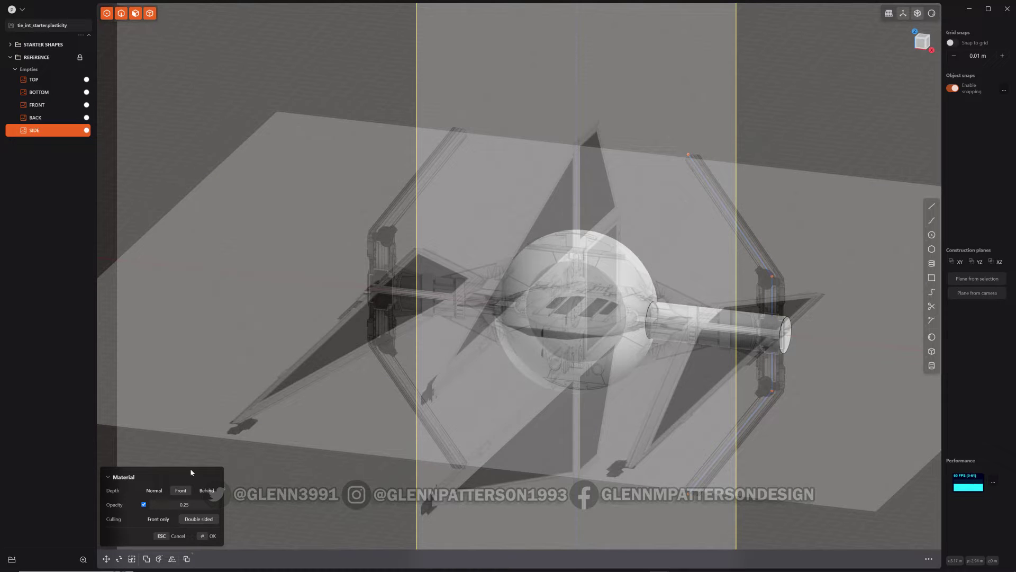
middle_drag(270, 412, 349, 402)
Step: Confirm the SIDE material, then isolate the TOP reference plane and inspect it from above
key(Return)
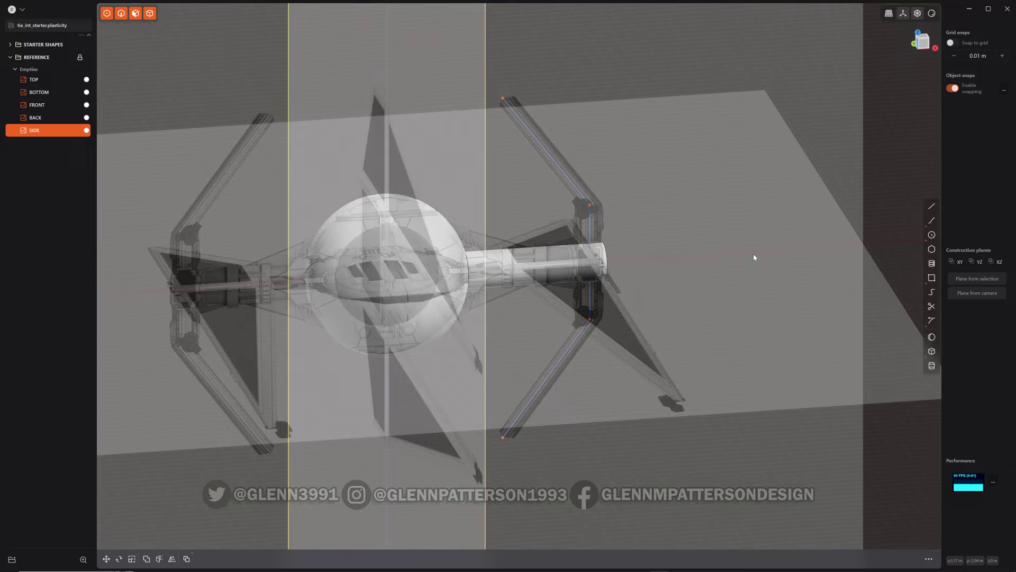
key(Escape)
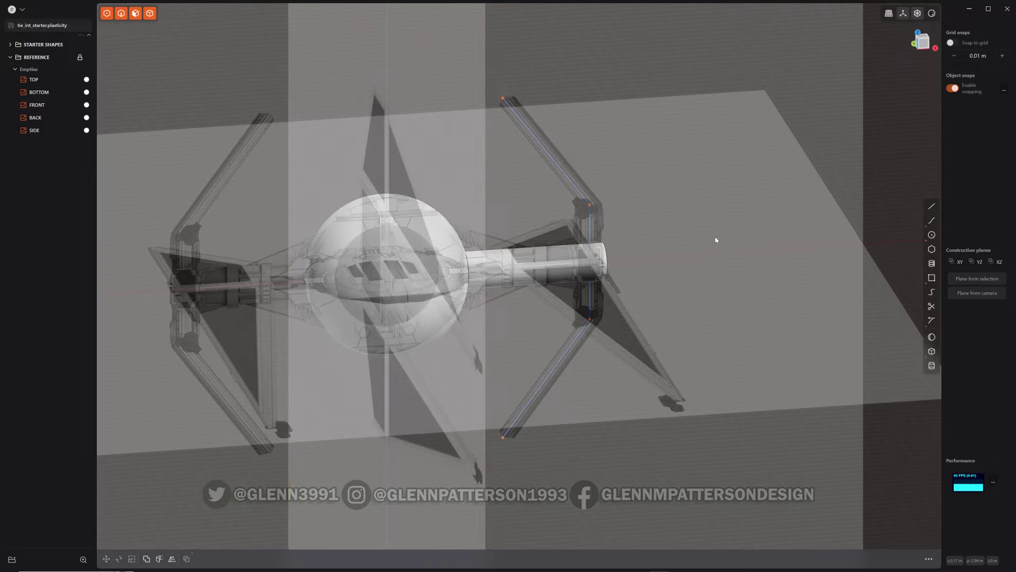
click(34, 79)
key(slash)
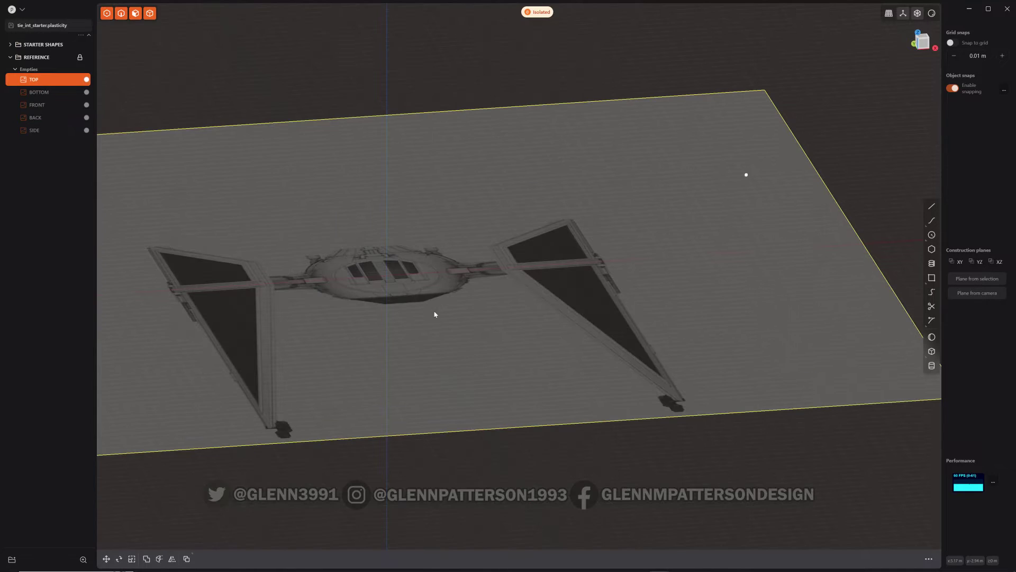
scroll(427, 365, up, 10)
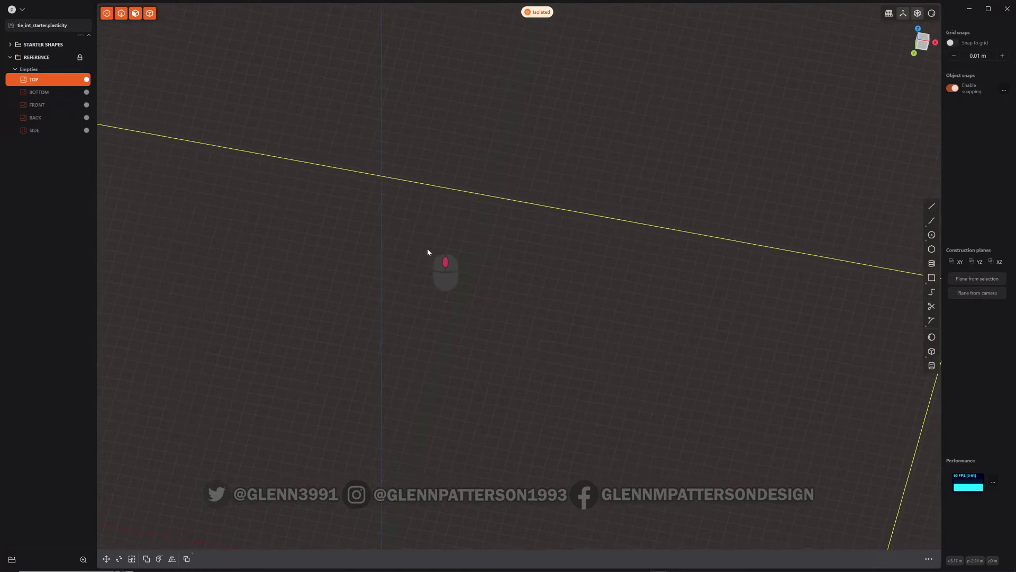
scroll(429, 254, down, 9)
middle_drag(423, 381, 420, 374)
scroll(432, 272, up, 8)
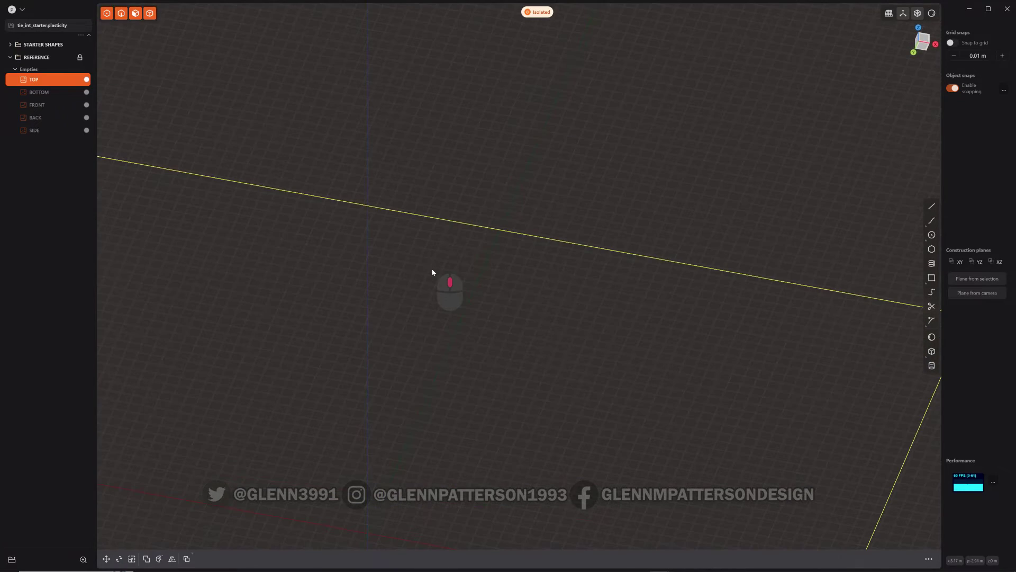
scroll(431, 272, down, 10)
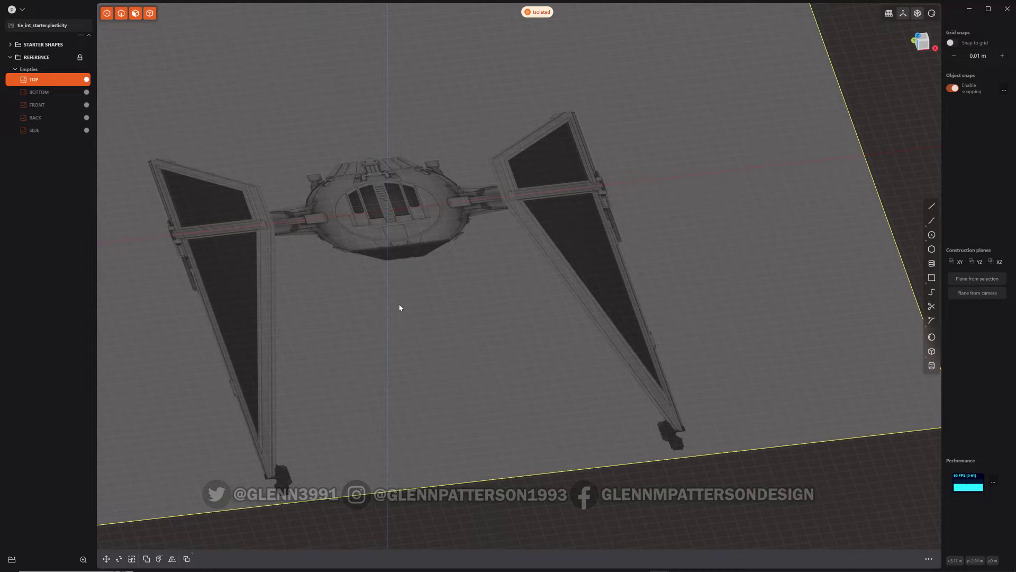
scroll(450, 333, up, 10)
middle_drag(453, 288, 451, 272)
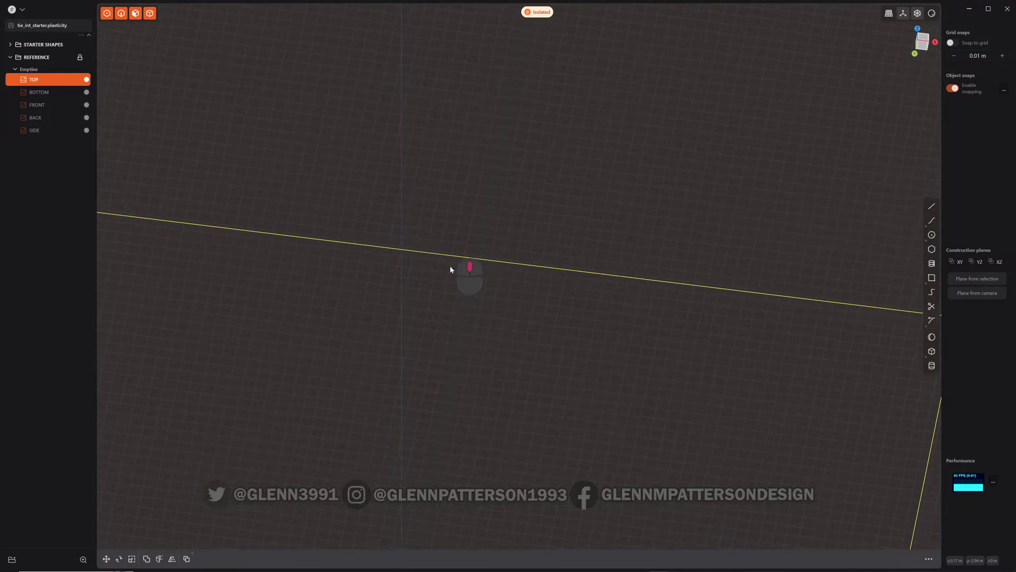
scroll(439, 339, down, 10)
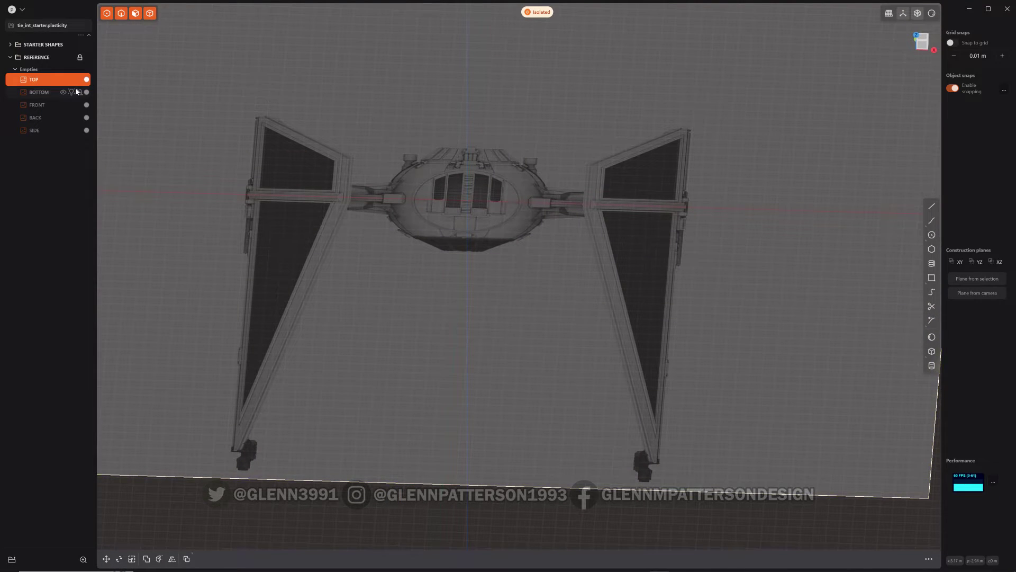
Step: Select all five reference empties and toggle the TOP image's visibility off and on
click(53, 69)
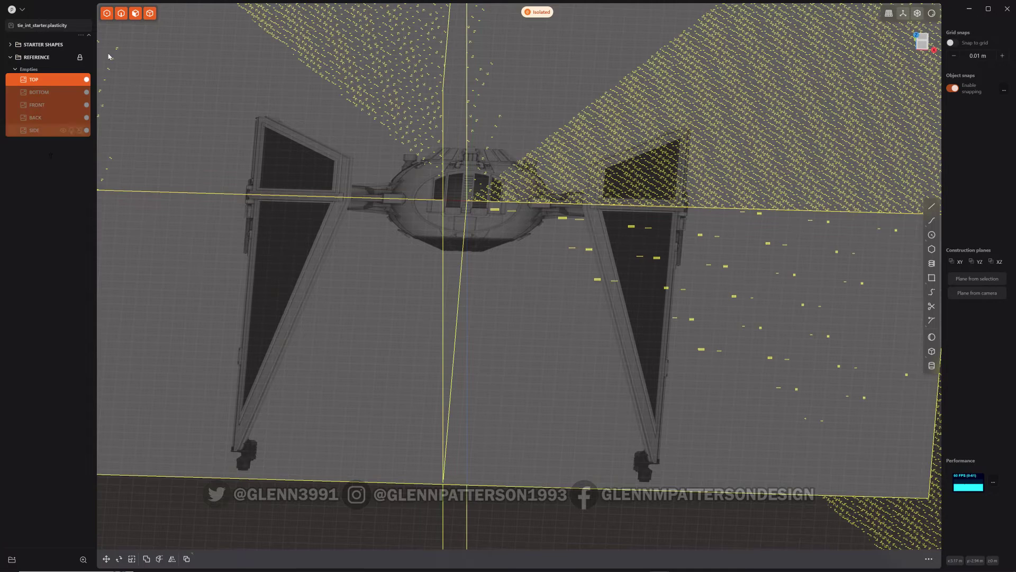
alt+click(72, 80)
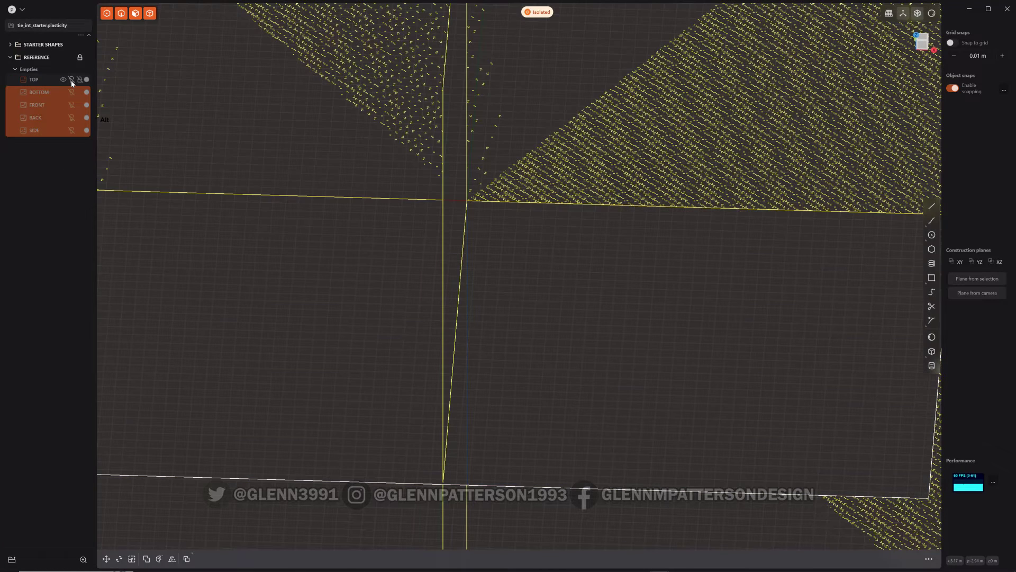
click(72, 80)
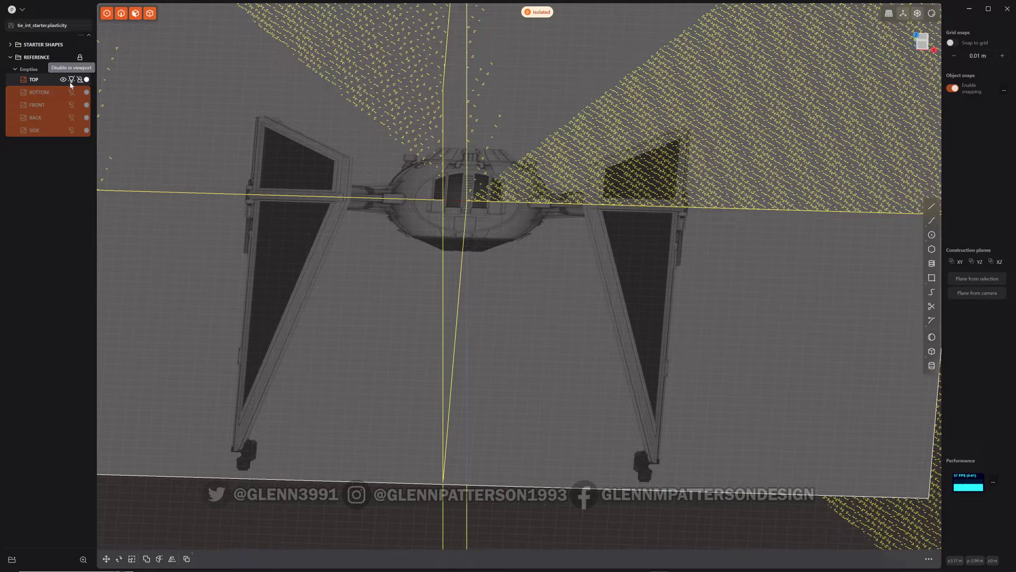
click(71, 80)
click(72, 80)
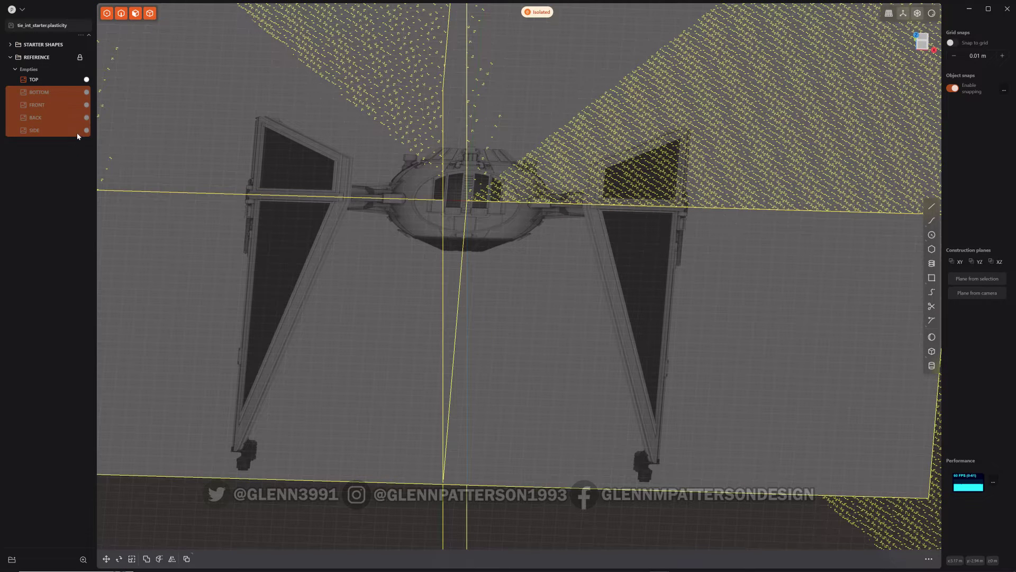
Step: Clear the selection and frame the whole hull in the orthographic Right view
click(330, 517)
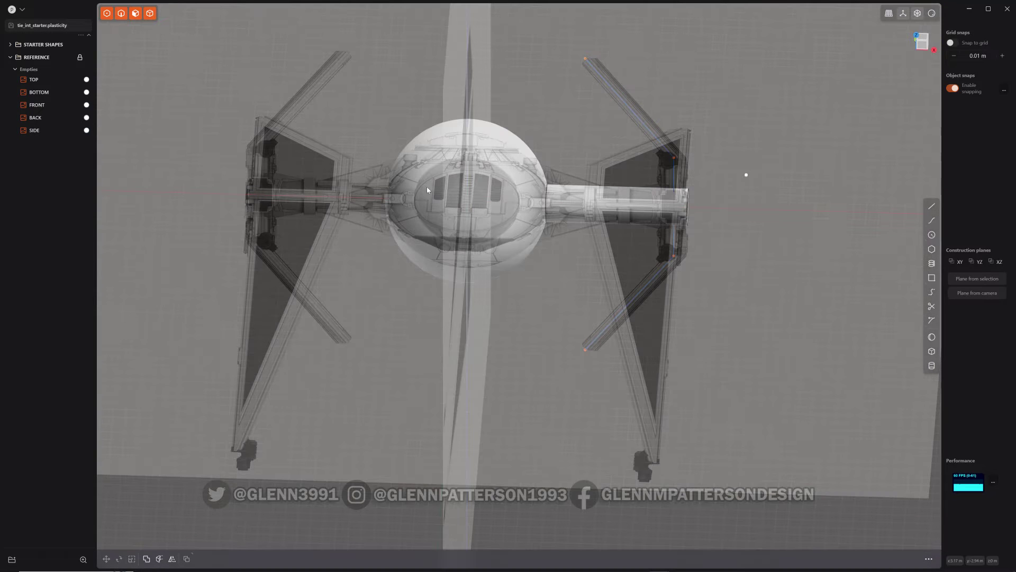
middle_drag(427, 189, 598, 233)
scroll(598, 233, up, 8)
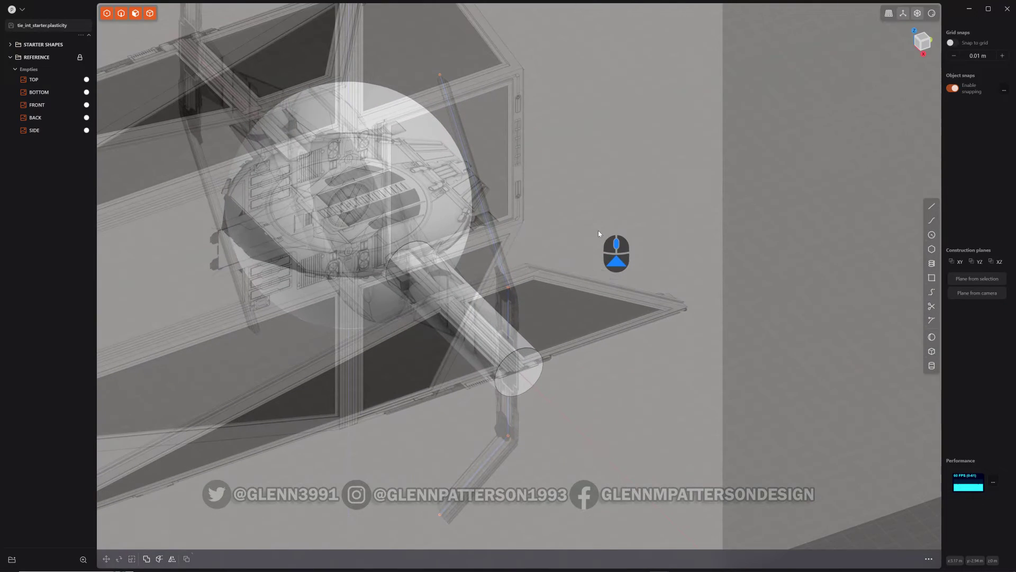
click(927, 47)
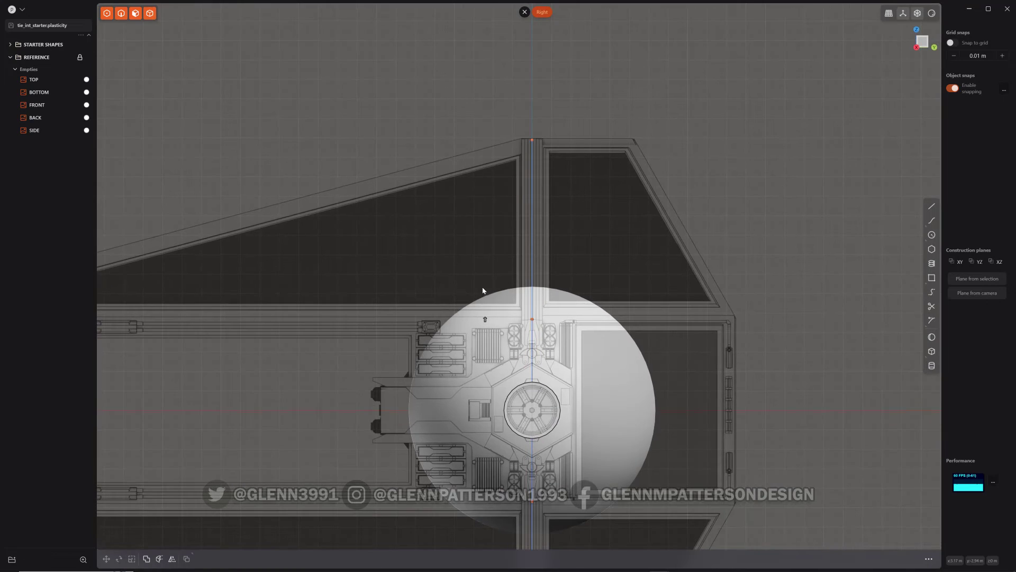
shift+middle_drag(483, 290, 559, 162)
scroll(503, 239, down, 3)
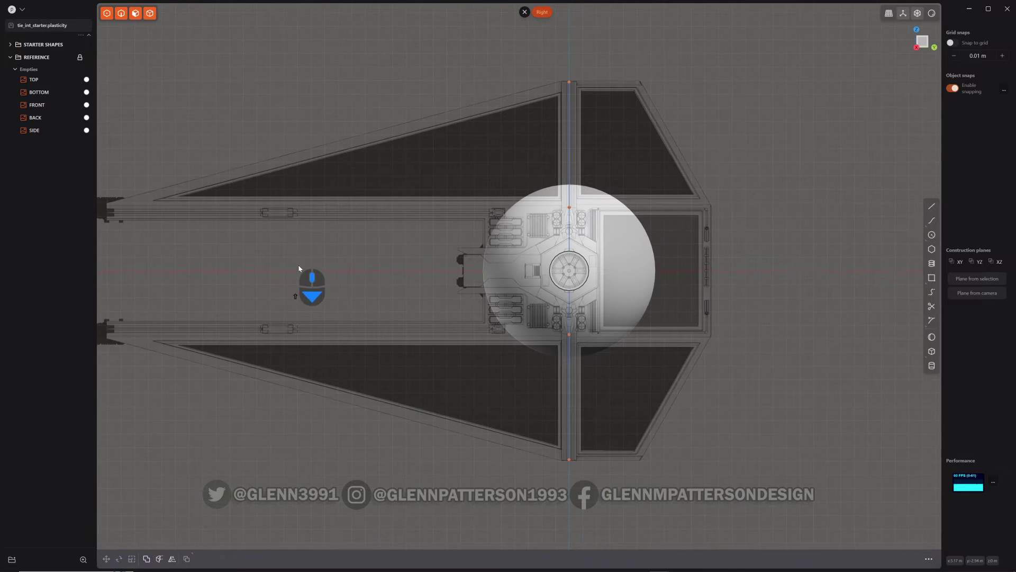
shift+middle_drag(299, 269, 348, 274)
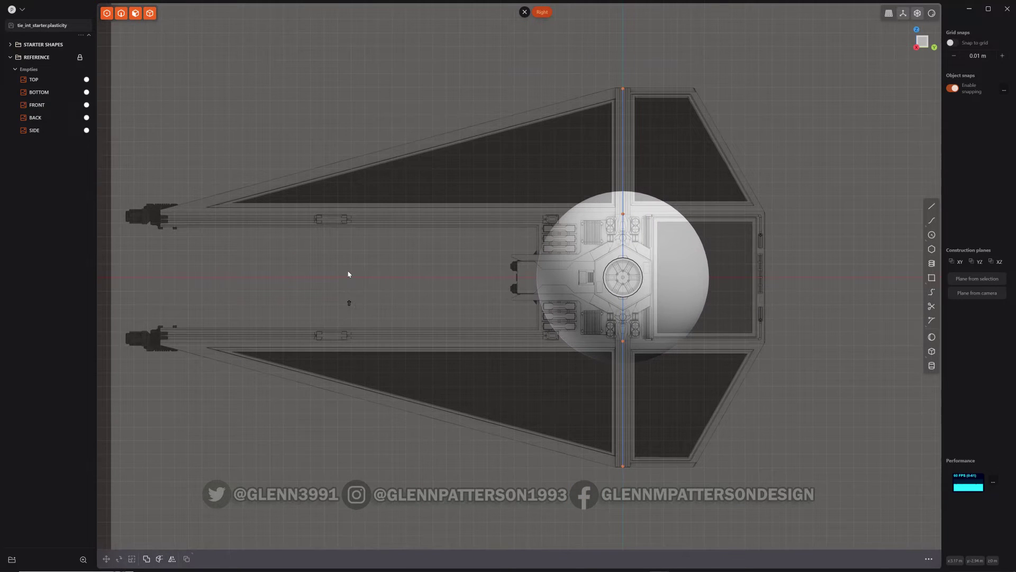
Step: Select the wing's vertical centre curve and view it straight-on from the right
click(625, 149)
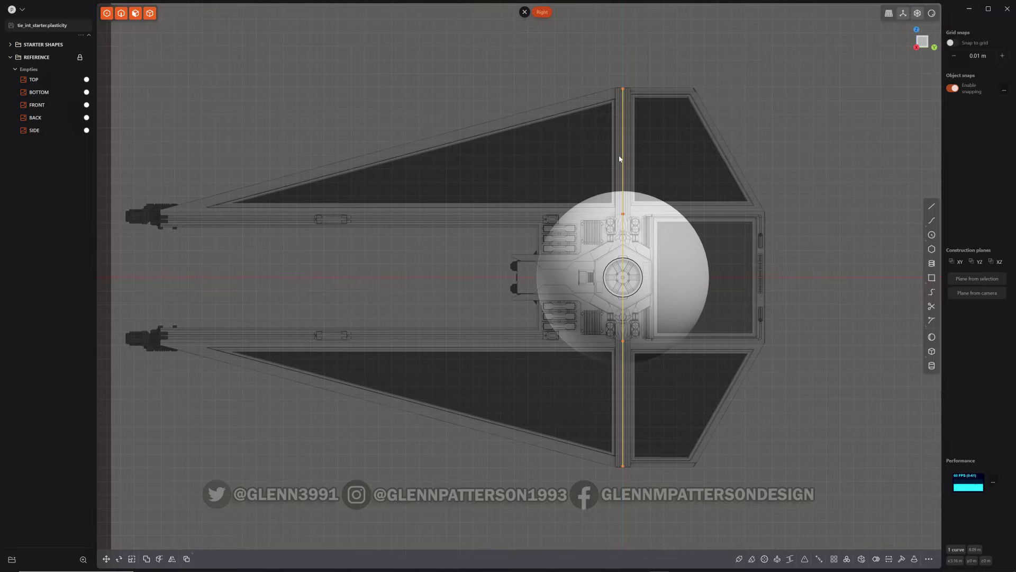
middle_drag(461, 289, 924, 42)
click(923, 41)
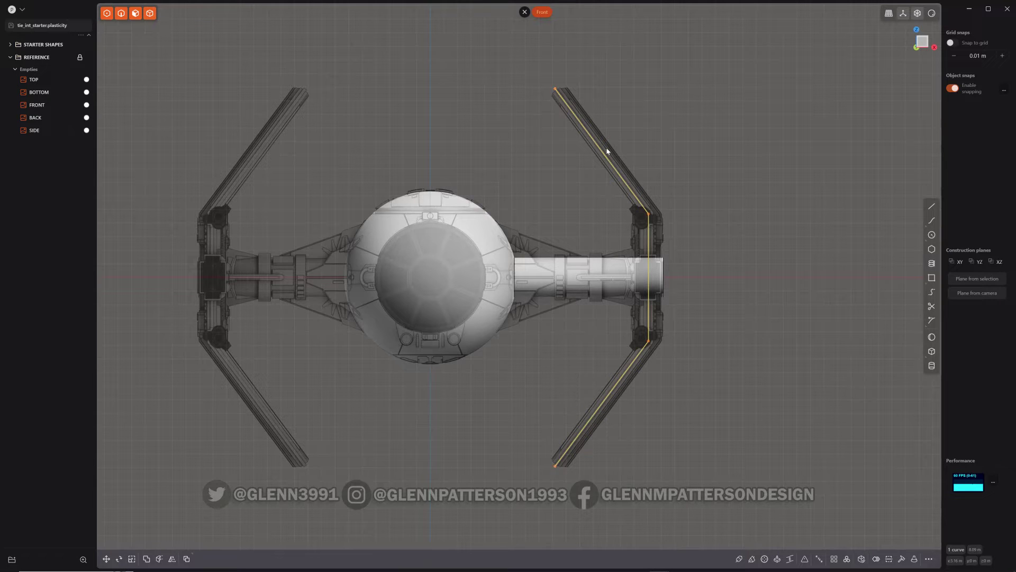
middle_drag(607, 151, 913, 87)
click(922, 47)
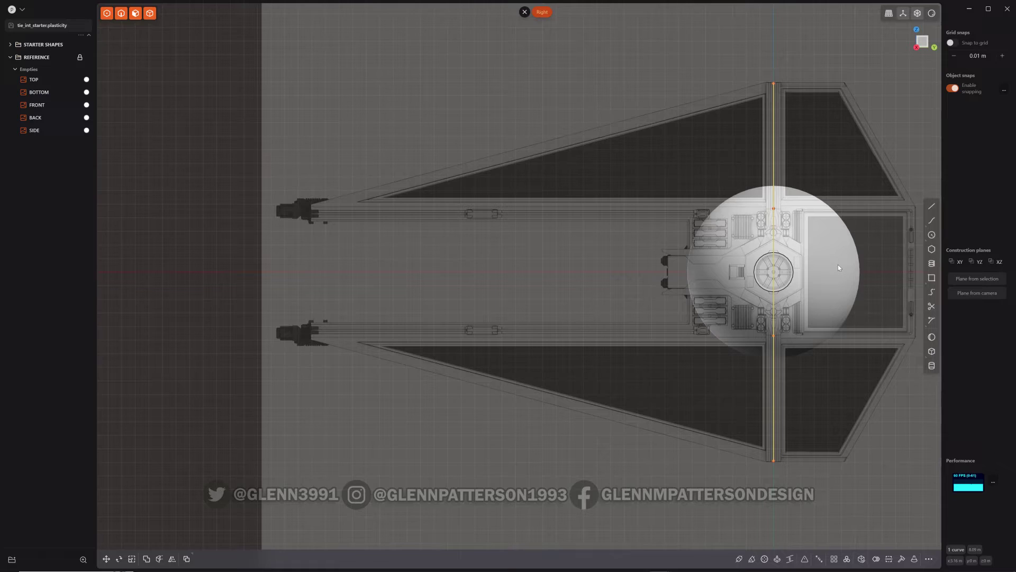
Step: Extrude the selected wing curve sideways into the flat sheet Extruded.001
key(e)
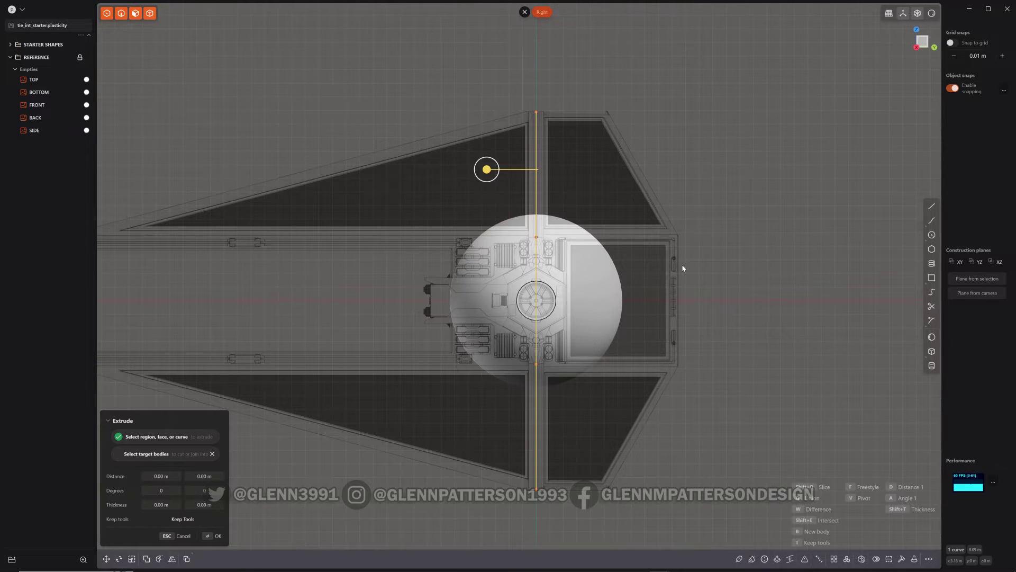
drag(486, 169, 346, 174)
key(Return)
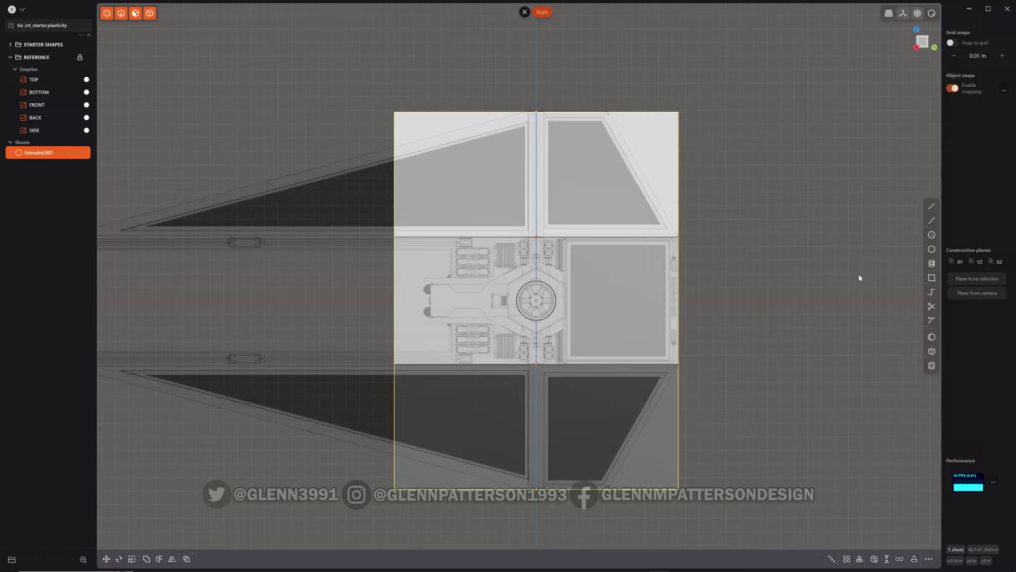
key(2)
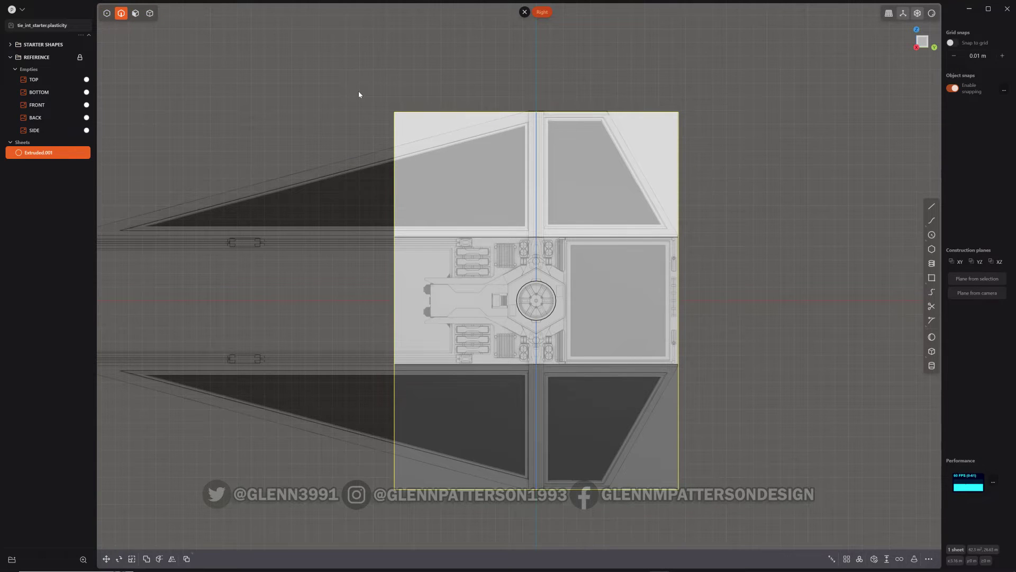
Step: Extend the sheet's three left edges outward by 5.884 m to reach the wing-tip cannons
drag(359, 94, 414, 521)
key(e)
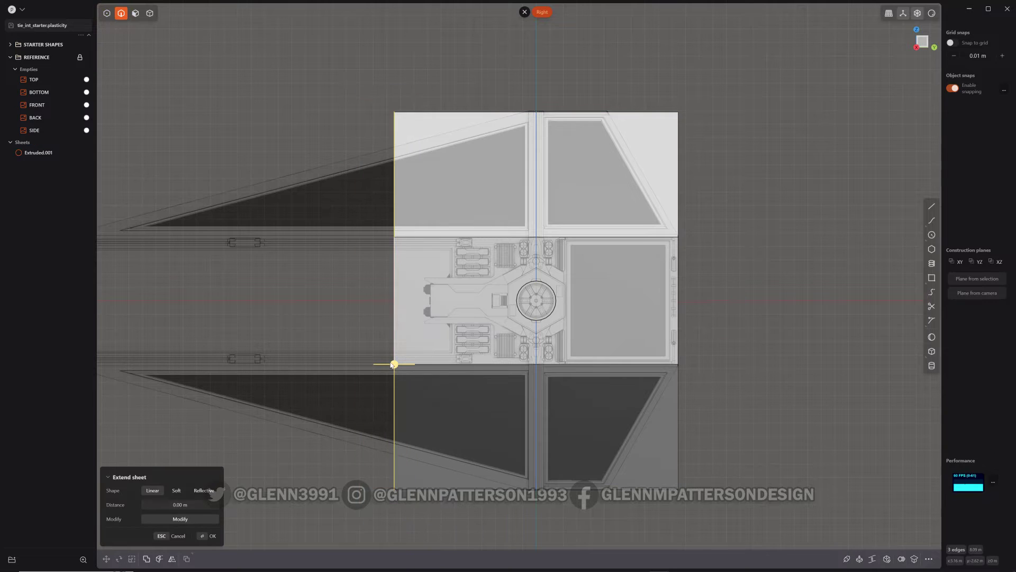
shift+middle_drag(316, 334, 618, 347)
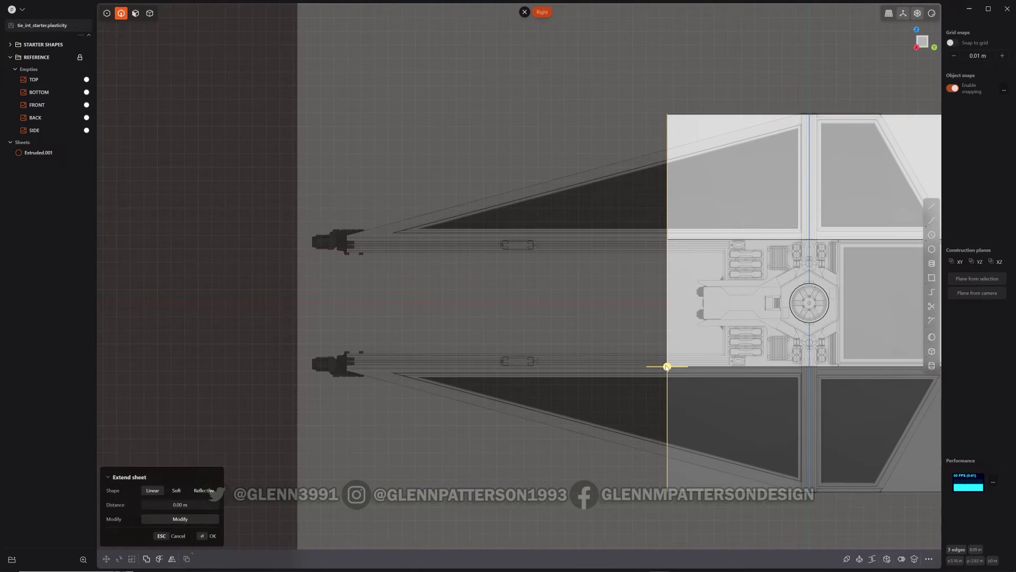
drag(666, 366, 348, 369)
middle_drag(289, 318, 877, 120)
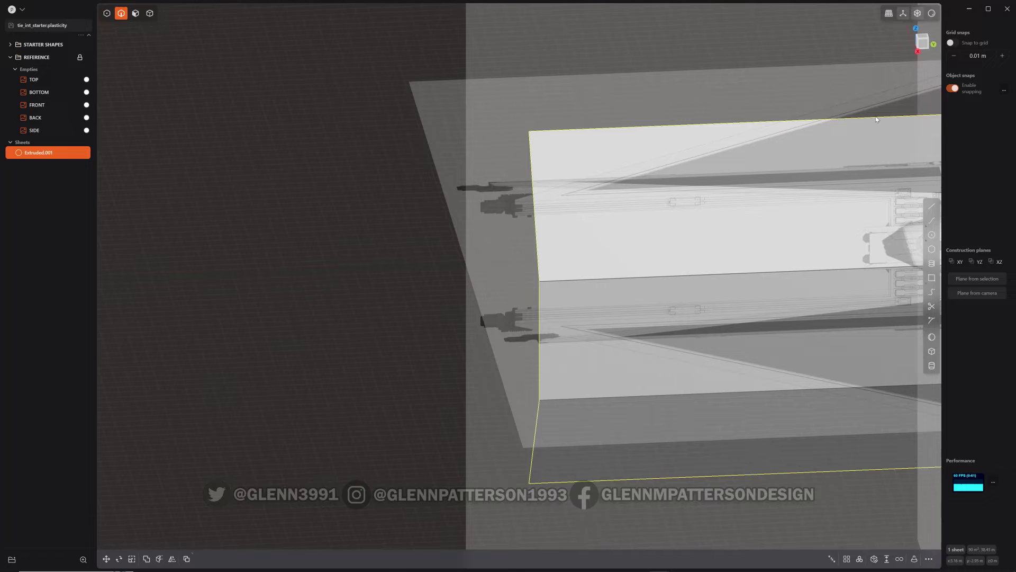
Step: Select the BOTTOM through SIDE references, undoing an accidental hide of the images
click(924, 45)
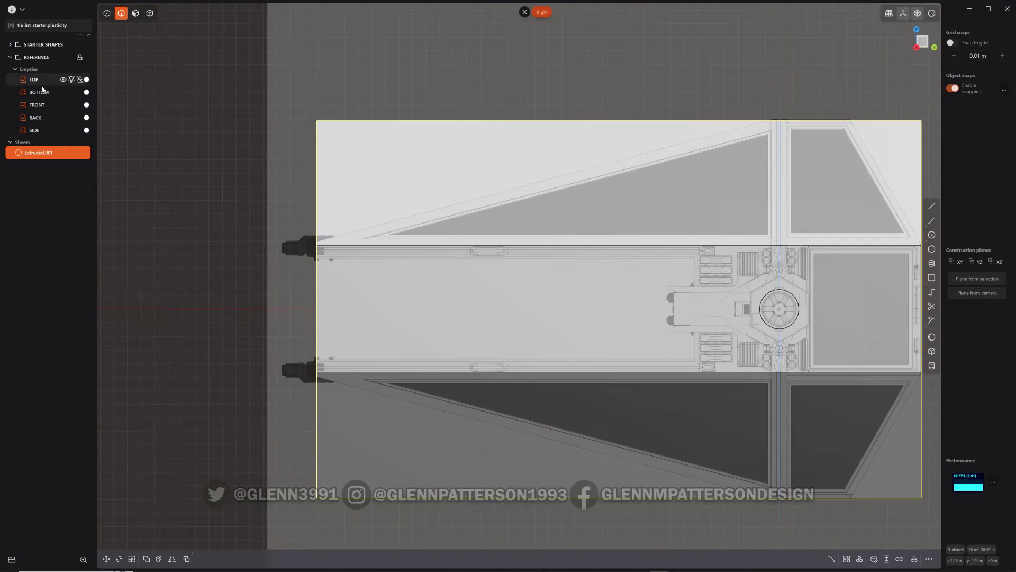
click(42, 91)
shift+click(50, 132)
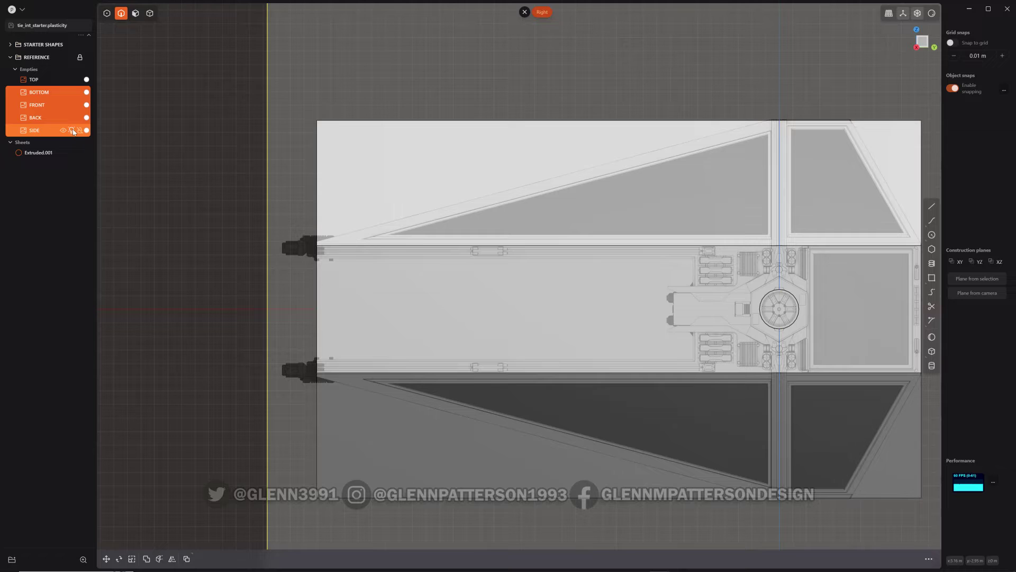
click(71, 130)
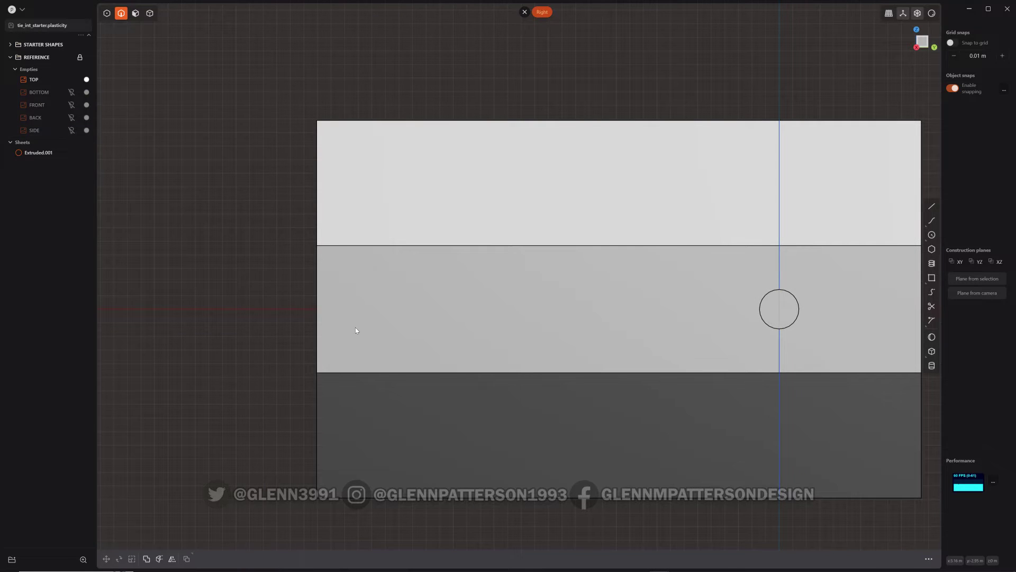
key(ctrl+z)
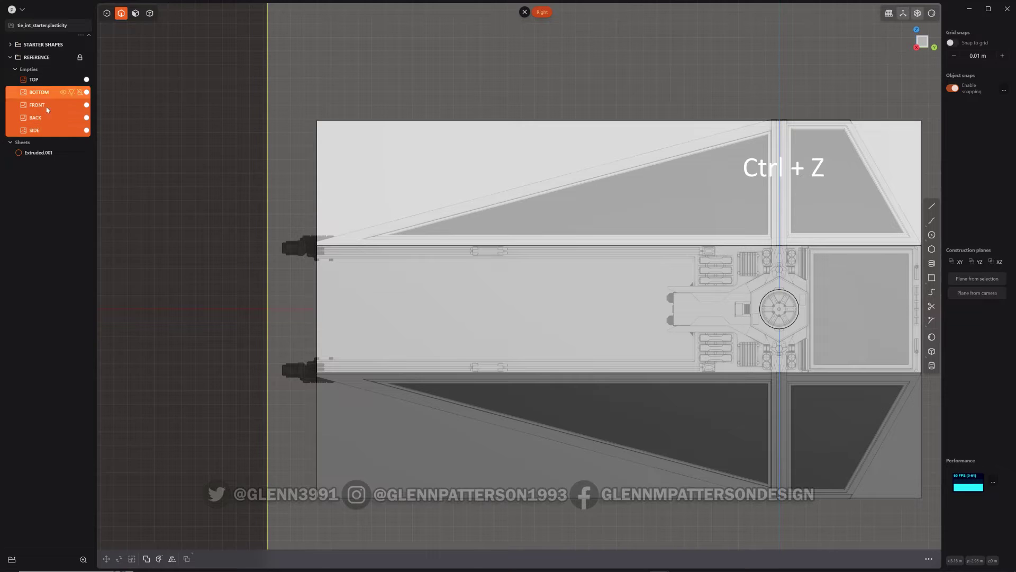
Step: Make the TOP, BOTTOM, FRONT and BACK references unselectable in the viewport
click(40, 78)
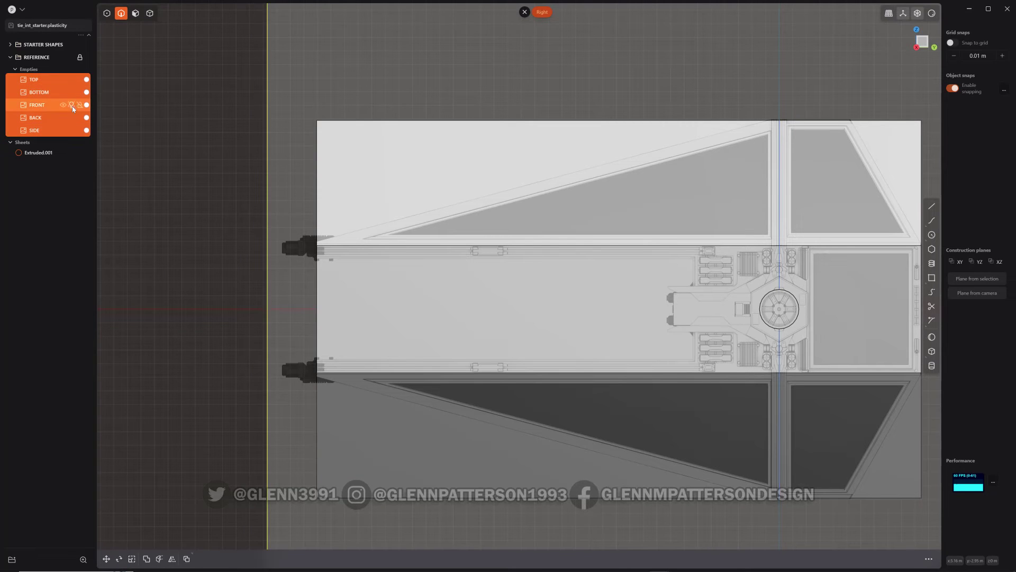
shift+click(50, 119)
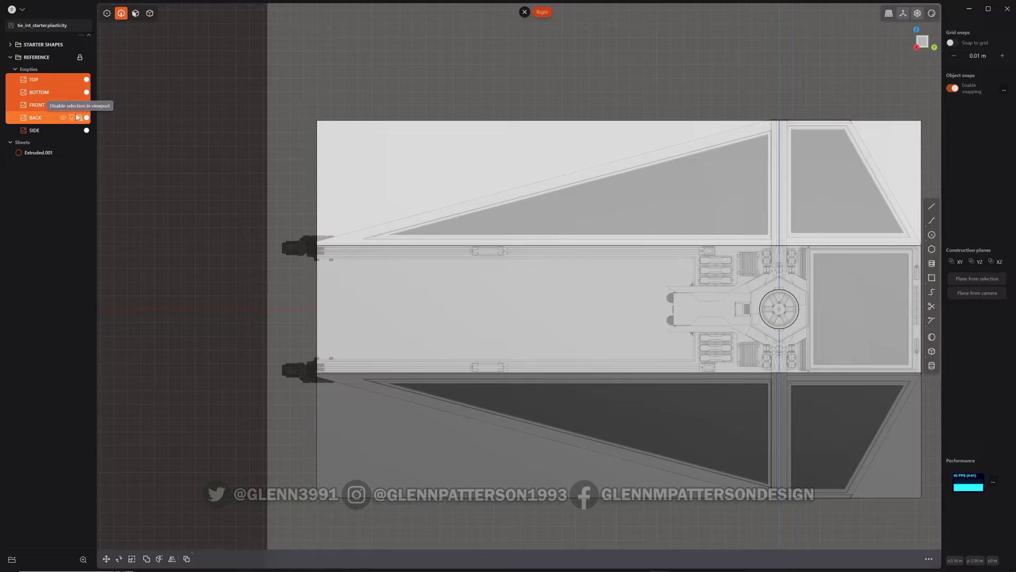
click(72, 118)
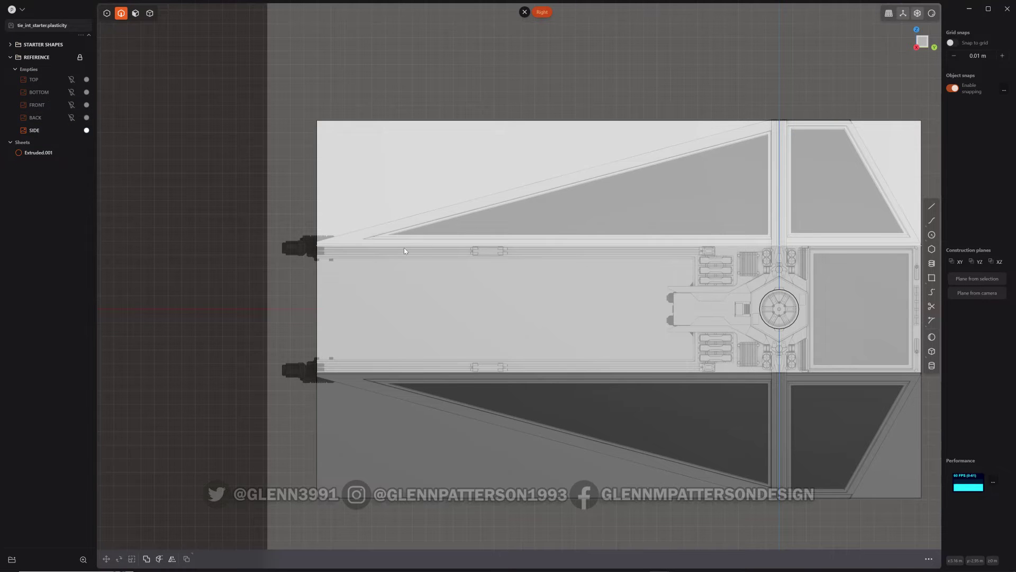
middle_drag(417, 211, 455, 307)
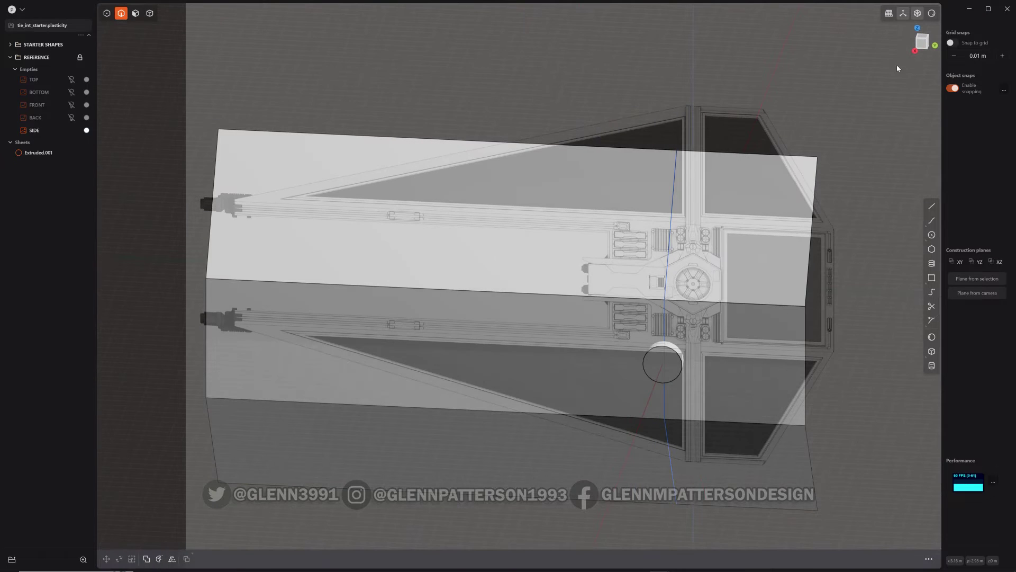
click(917, 47)
shift+middle_drag(561, 287, 548, 256)
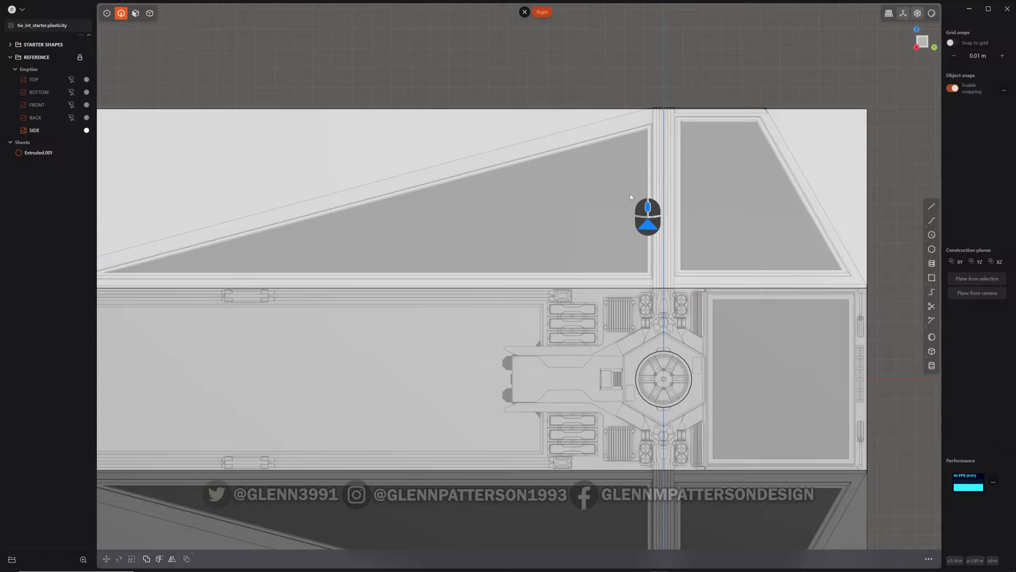
Step: Lock the REFERENCE group and draw Line.001 along the upper wing's slanted leading edge, snapping its endpoints
scroll(630, 194, up, 3)
shift+middle_drag(378, 279, 494, 235)
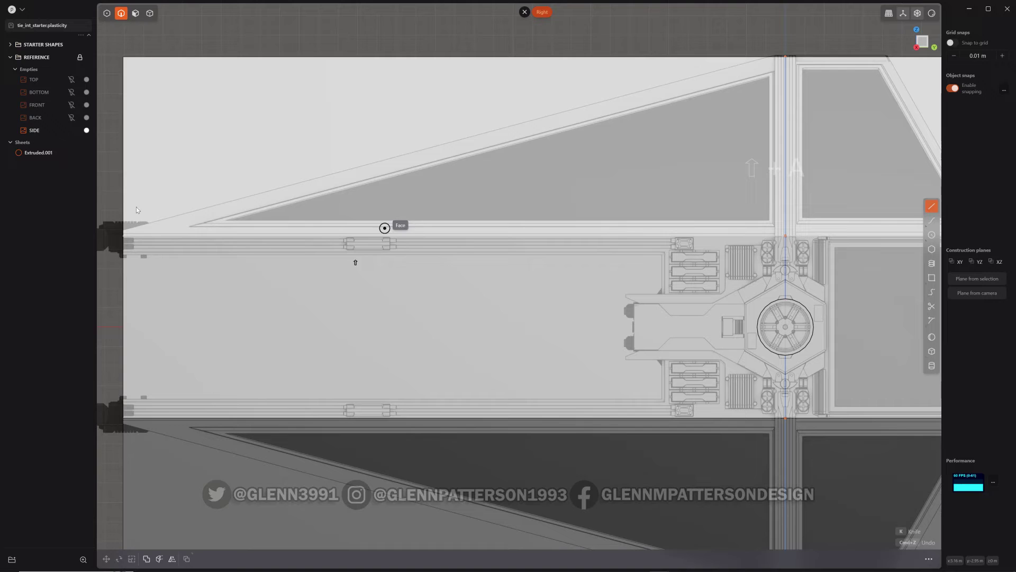
key(shift+a)
click(80, 59)
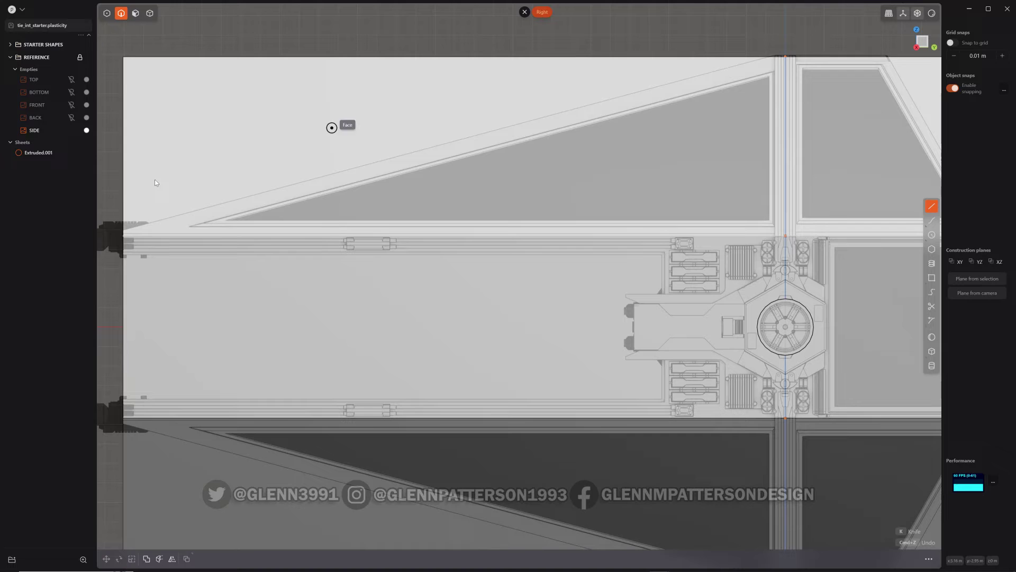
click(109, 228)
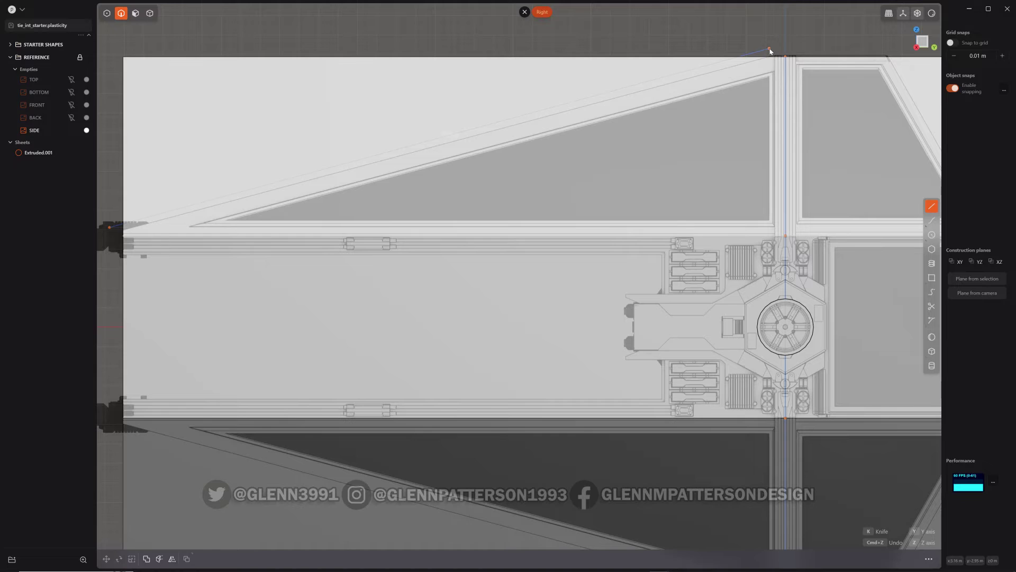
click(769, 49)
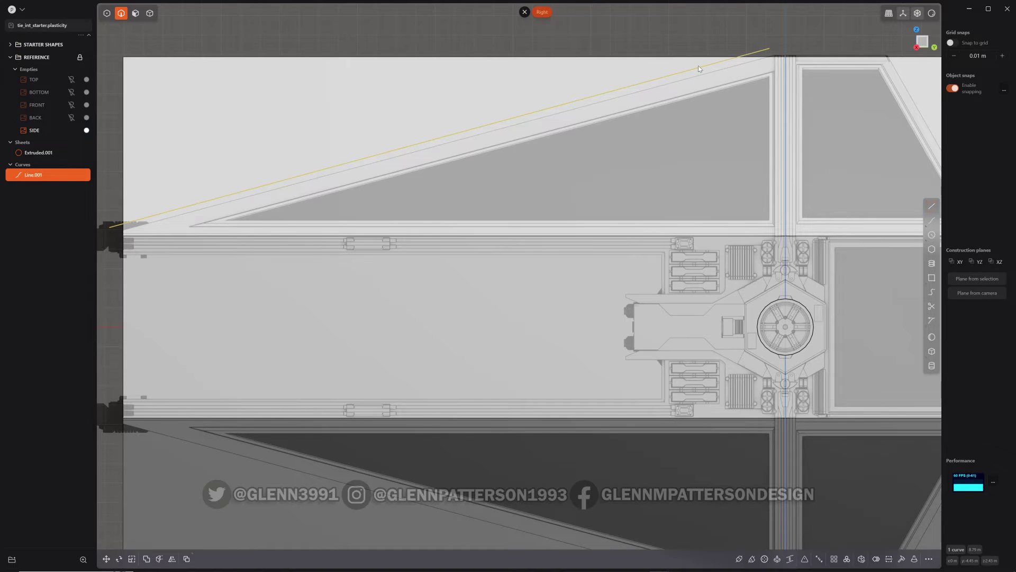
key(5)
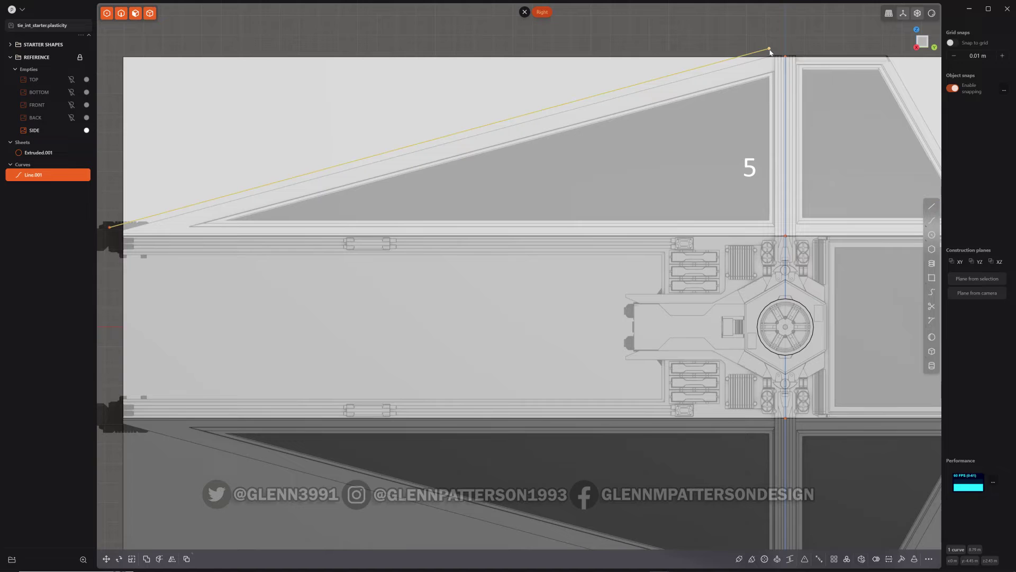
ctrl+drag(770, 52, 764, 58)
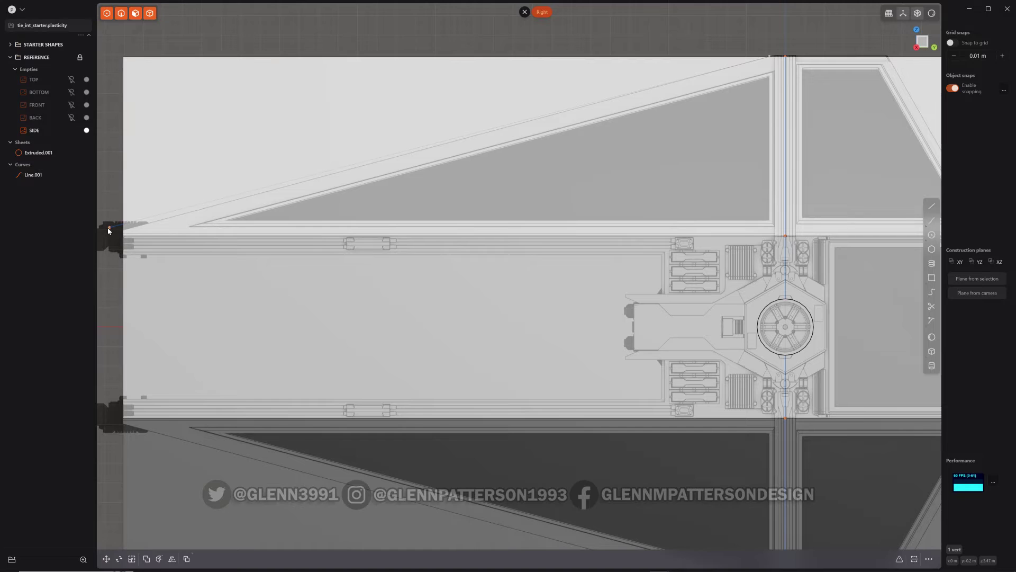
ctrl+drag(109, 230, 121, 230)
scroll(121, 230, up, 5)
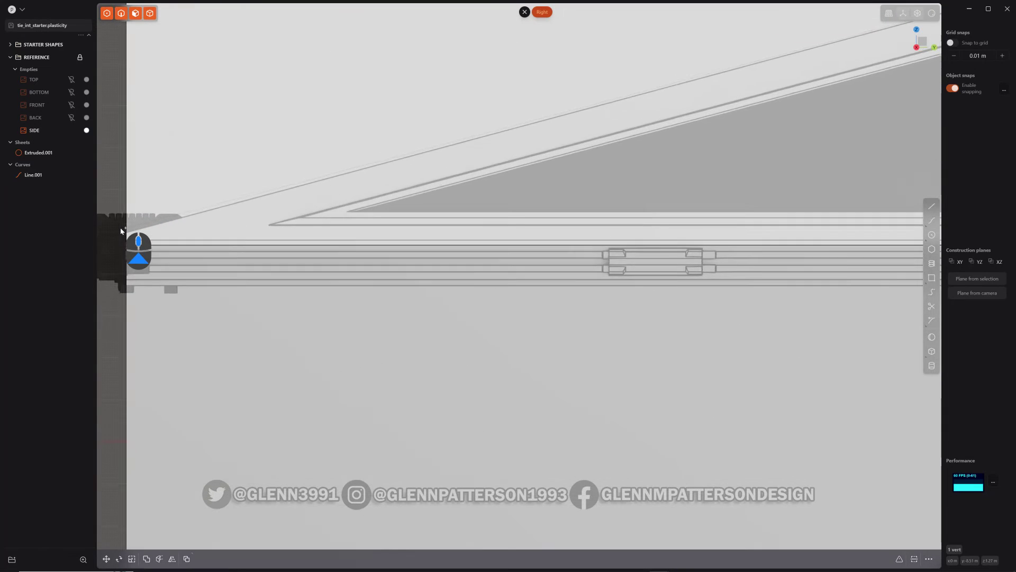
scroll(121, 230, up, 4)
ctrl+drag(131, 230, 132, 236)
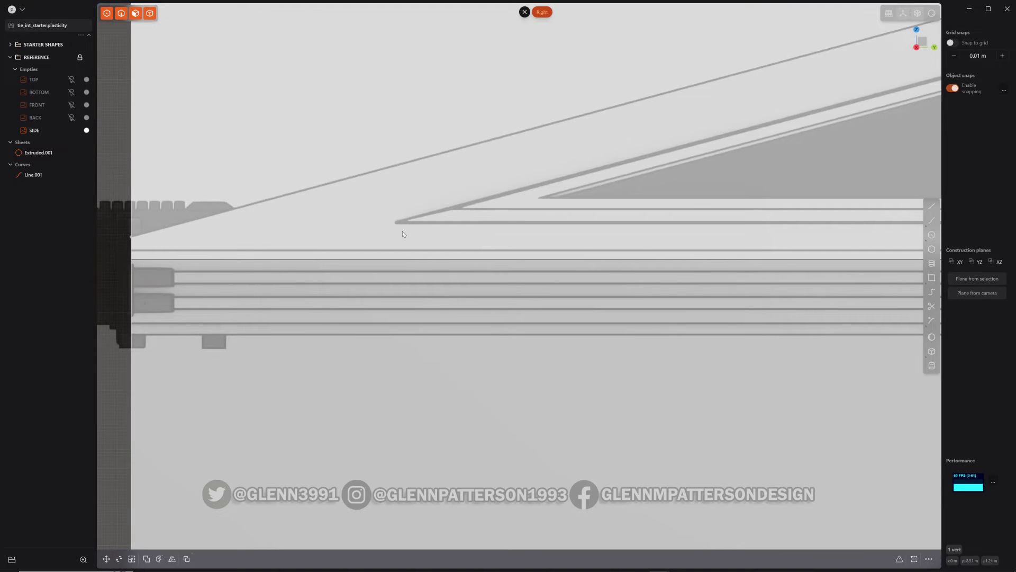
Step: Mirror Line.001 into Curve 7396 along the lower wing's edge and select both lines
click(33, 175)
scroll(447, 246, down, 2)
scroll(447, 245, down, 4)
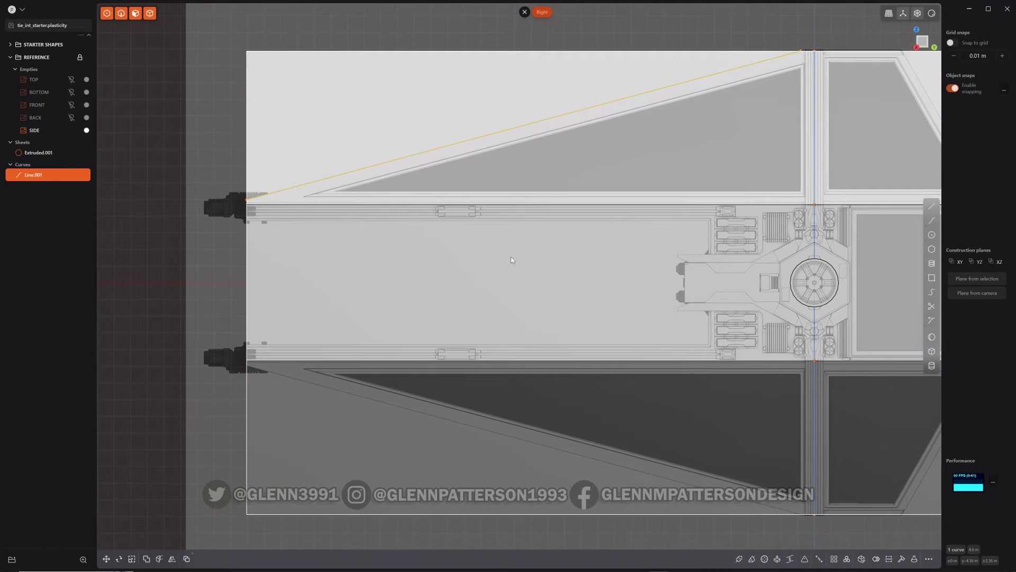
key(alt+x)
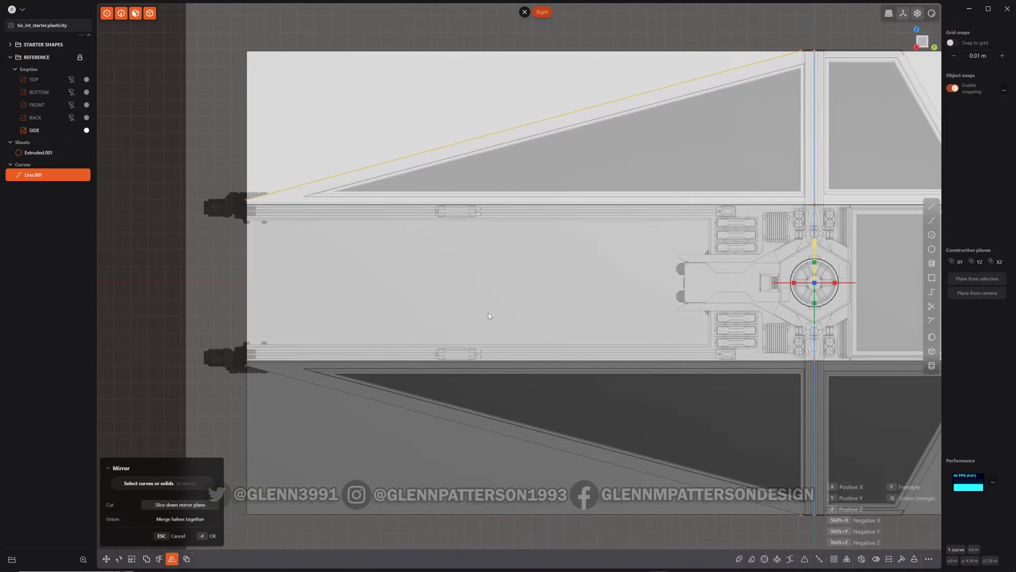
key(Return)
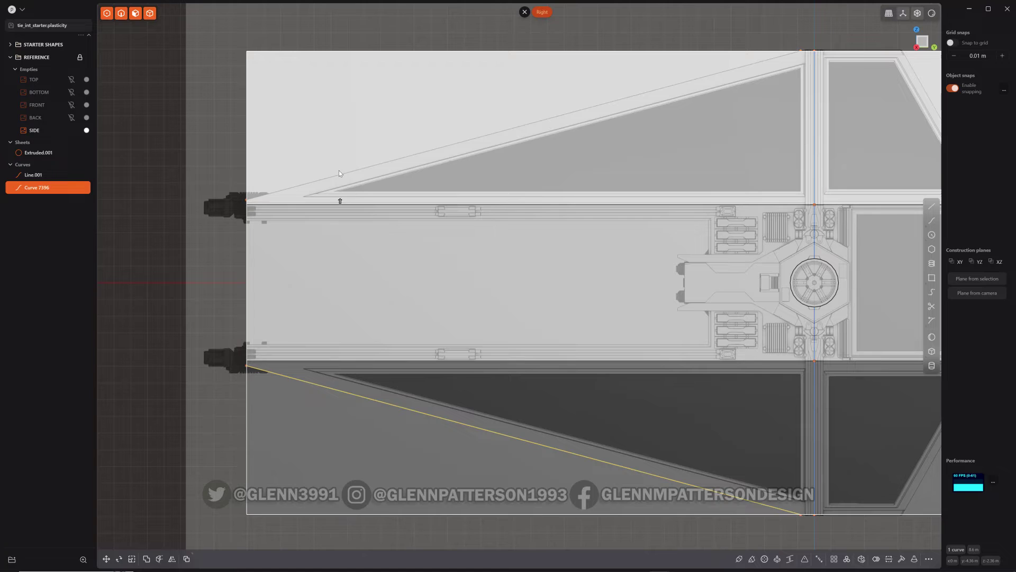
shift+click(338, 174)
Step: Cut Extruded.001 along both diagonal lines, delete the two triangular offcuts, and return to Right view
key(c)
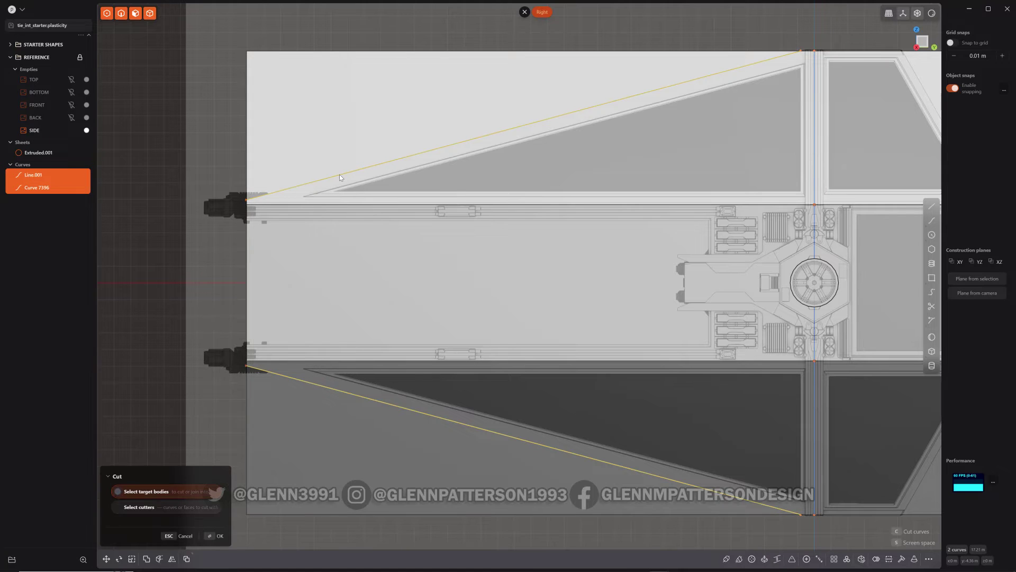
click(287, 136)
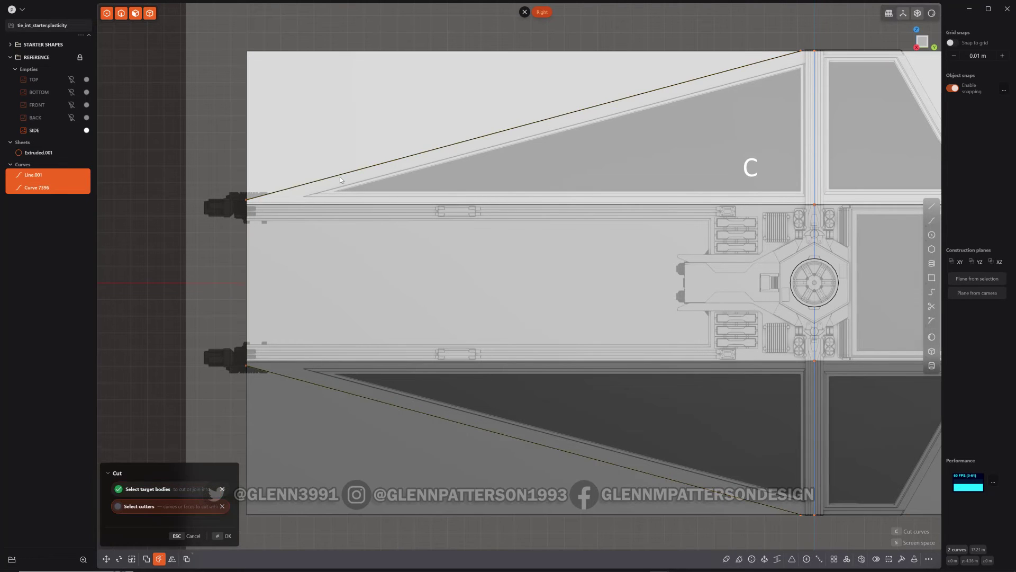
key(Return)
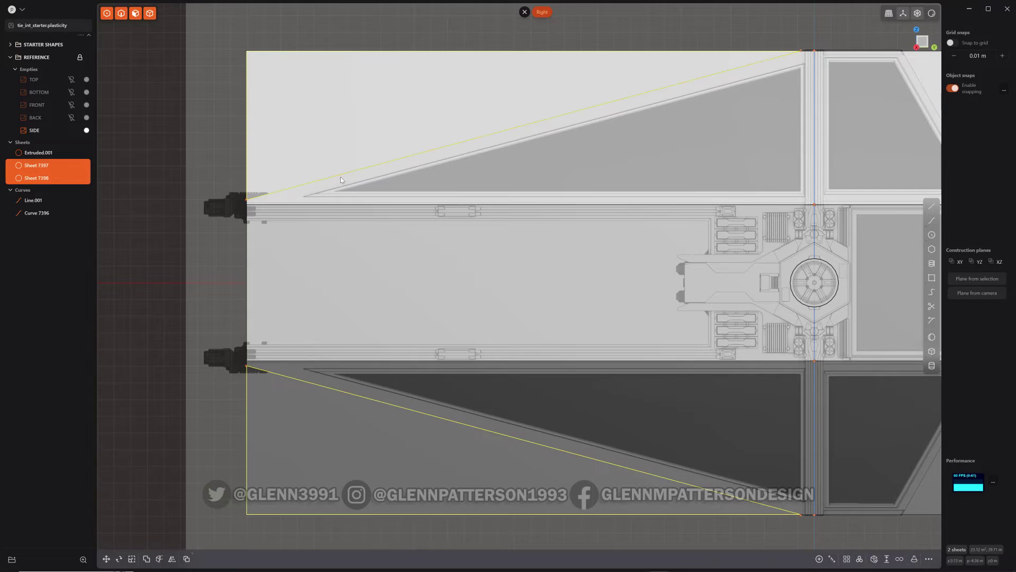
middle_drag(322, 230, 198, 212)
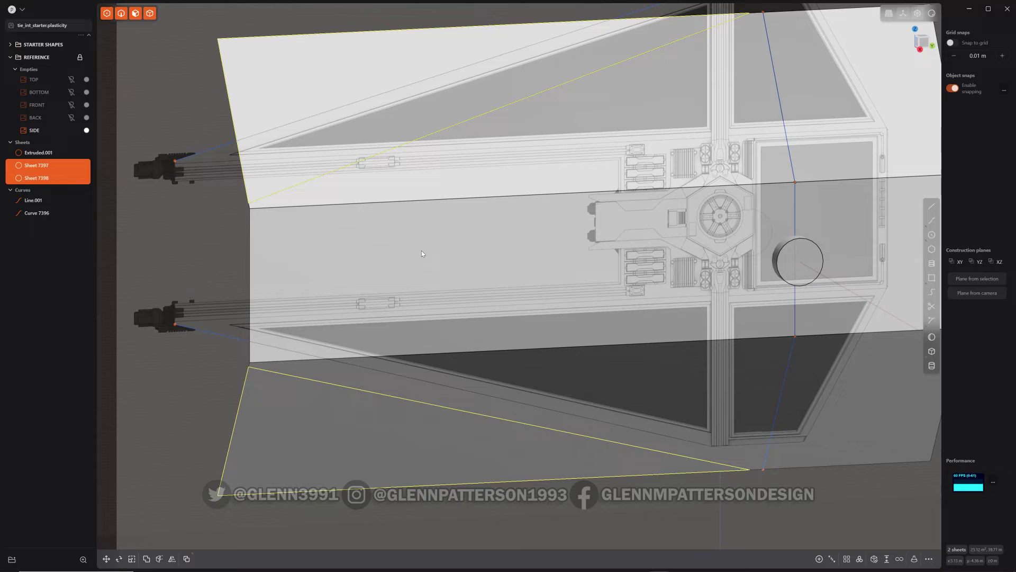
scroll(493, 243, down, 3)
scroll(493, 243, up, 2)
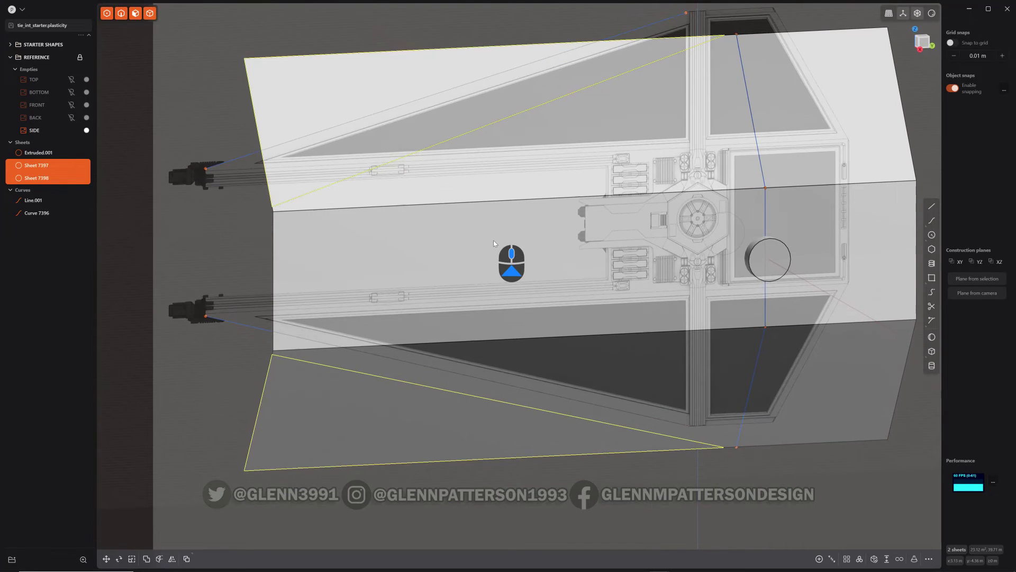
key(x)
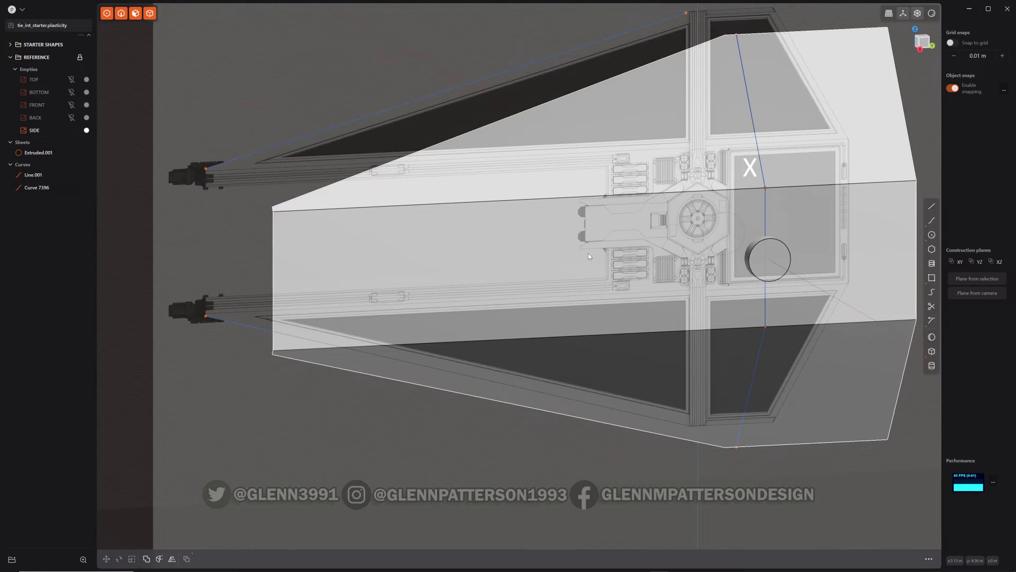
shift+middle_drag(588, 253, 340, 256)
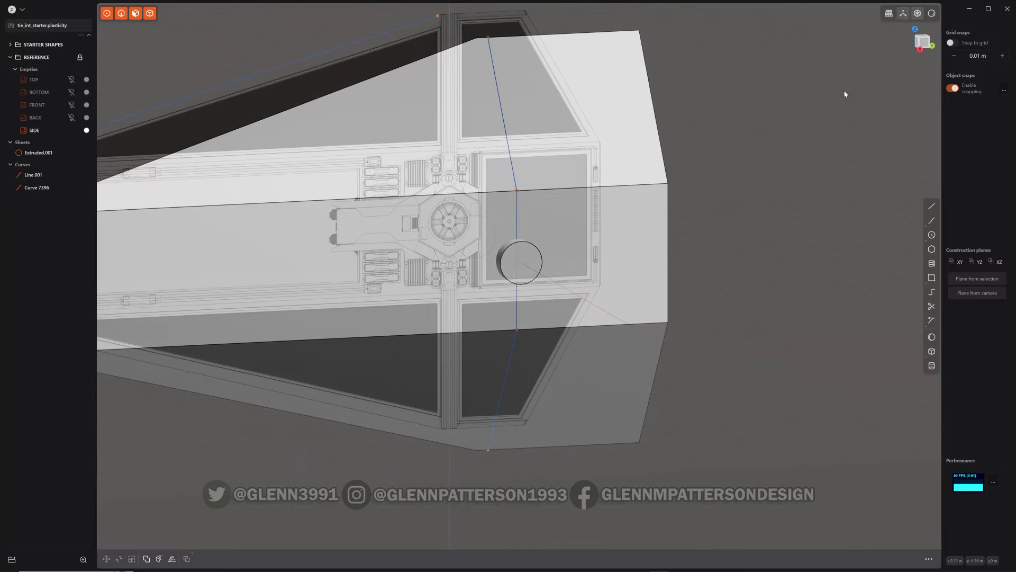
click(926, 48)
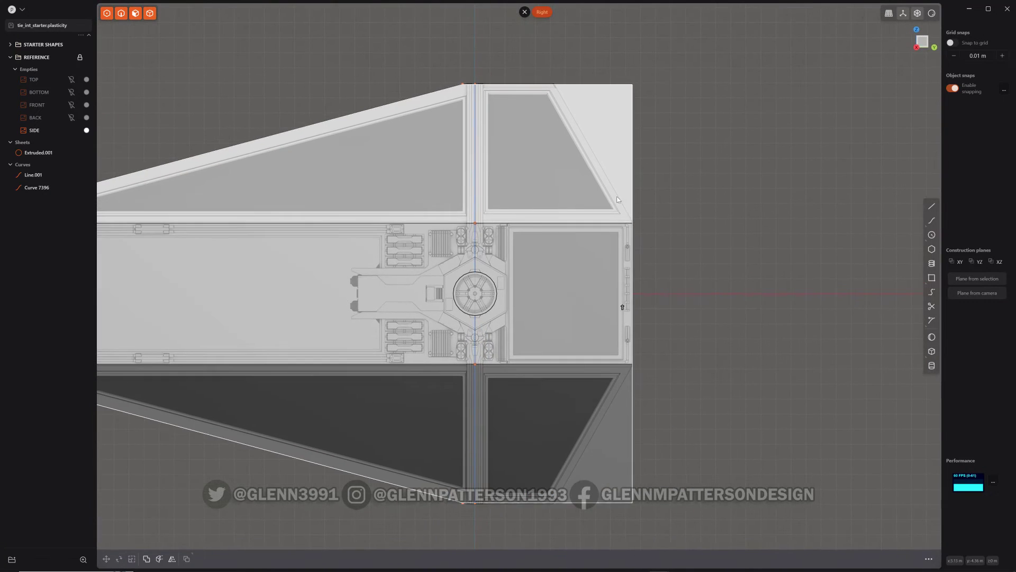
Step: Draw Line.002 along the upper right panel's slanted edge, snapping both ends onto the frame
scroll(588, 123, up, 5)
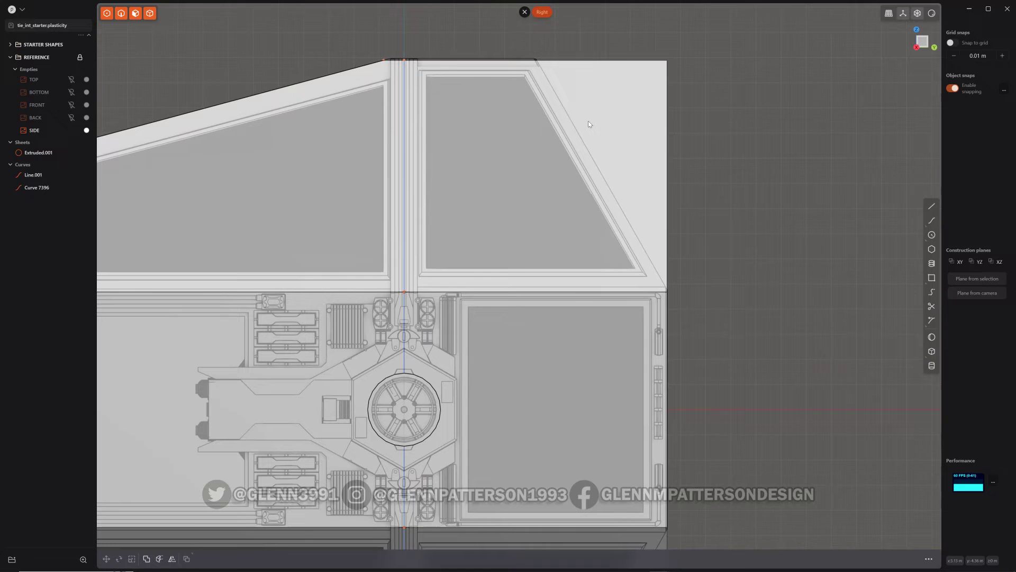
key(shift+a)
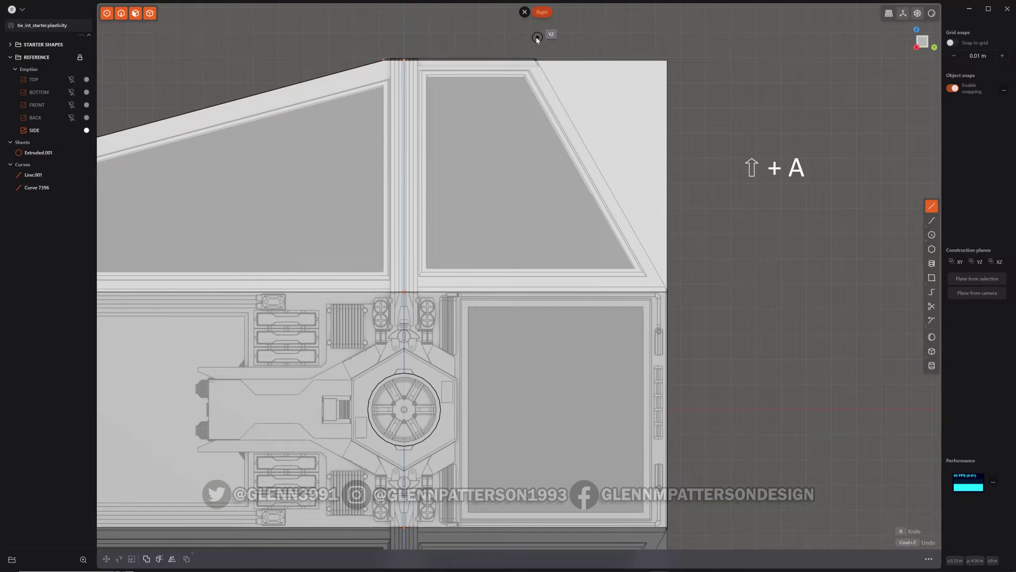
click(536, 37)
click(693, 308)
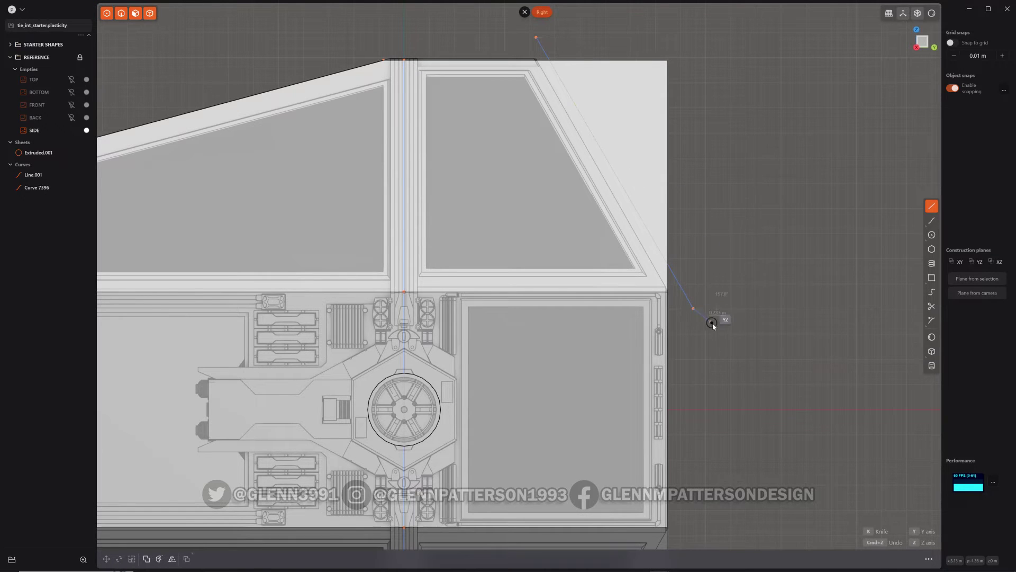
right_click(712, 323)
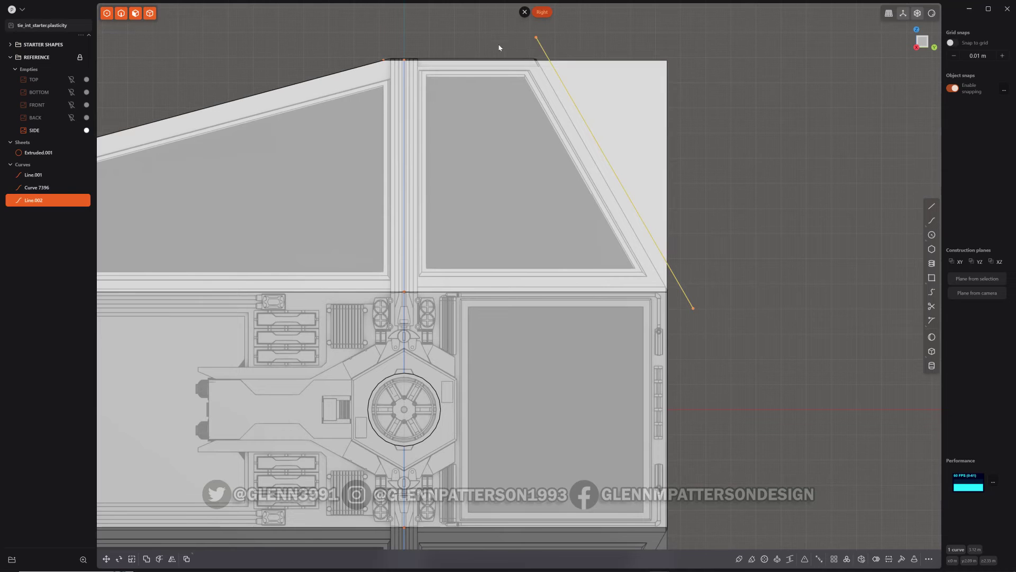
drag(536, 39, 534, 62)
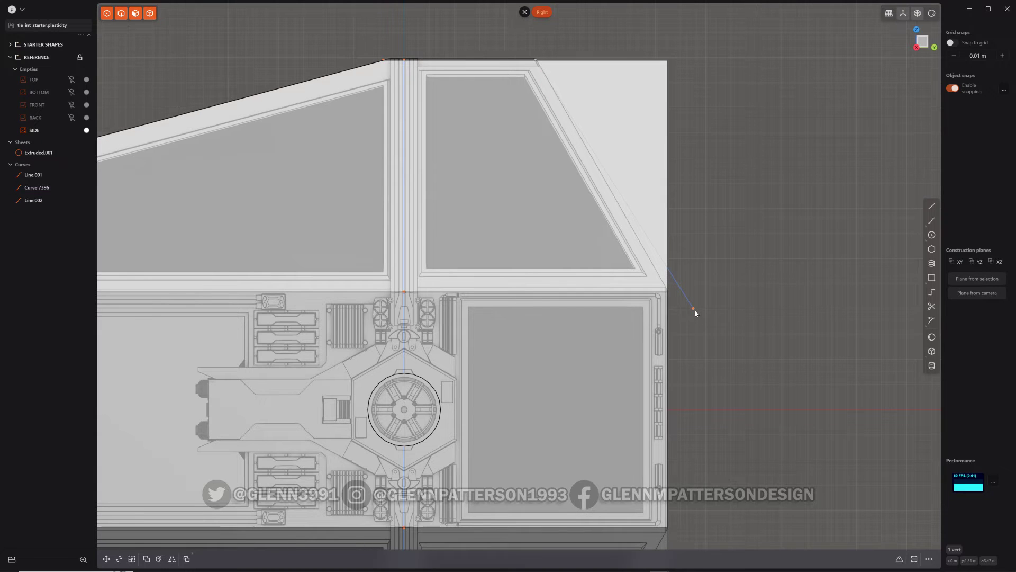
drag(693, 310, 666, 284)
scroll(665, 286, up, 6)
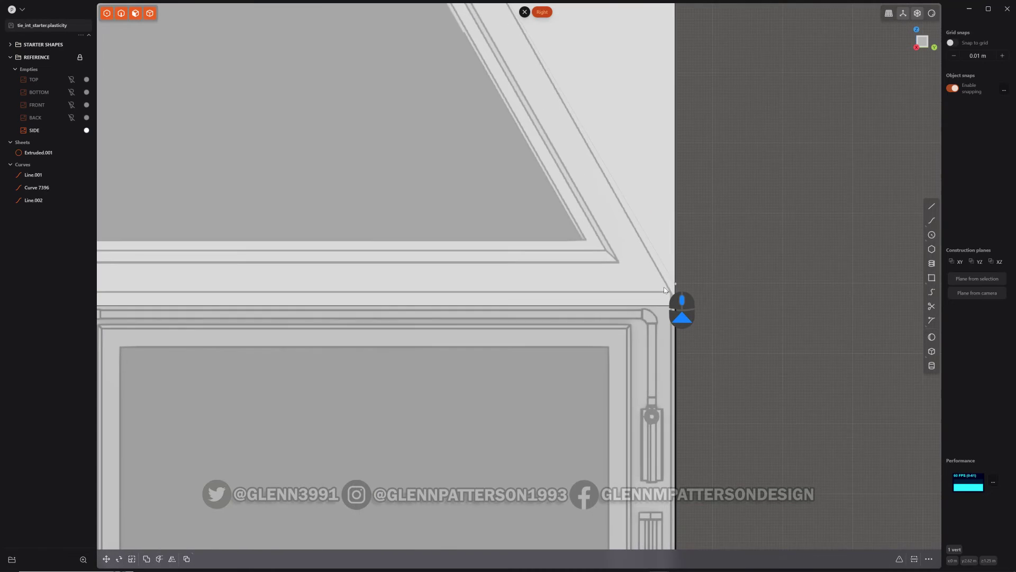
scroll(665, 288, up, 2)
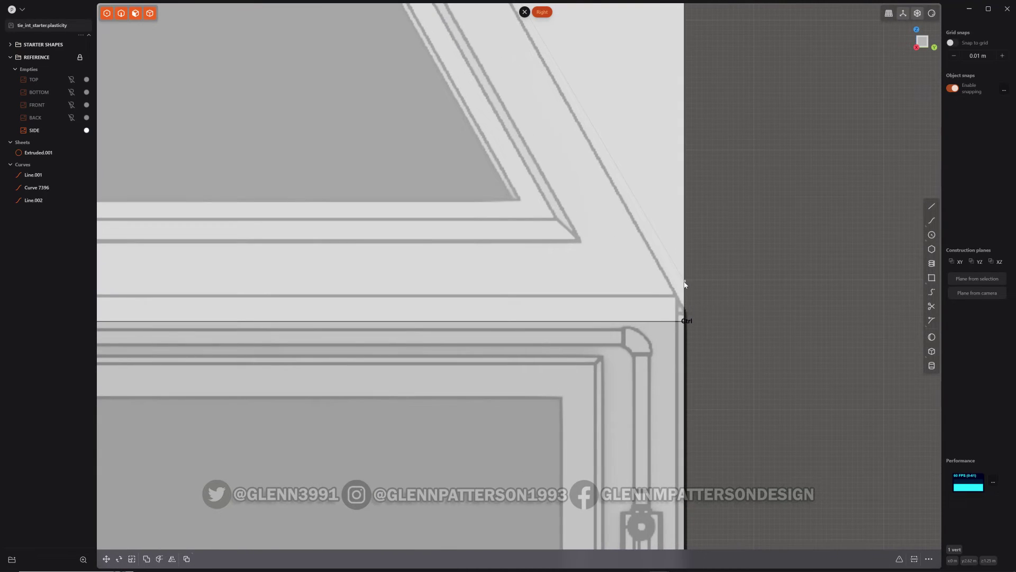
ctrl+drag(685, 282, 683, 300)
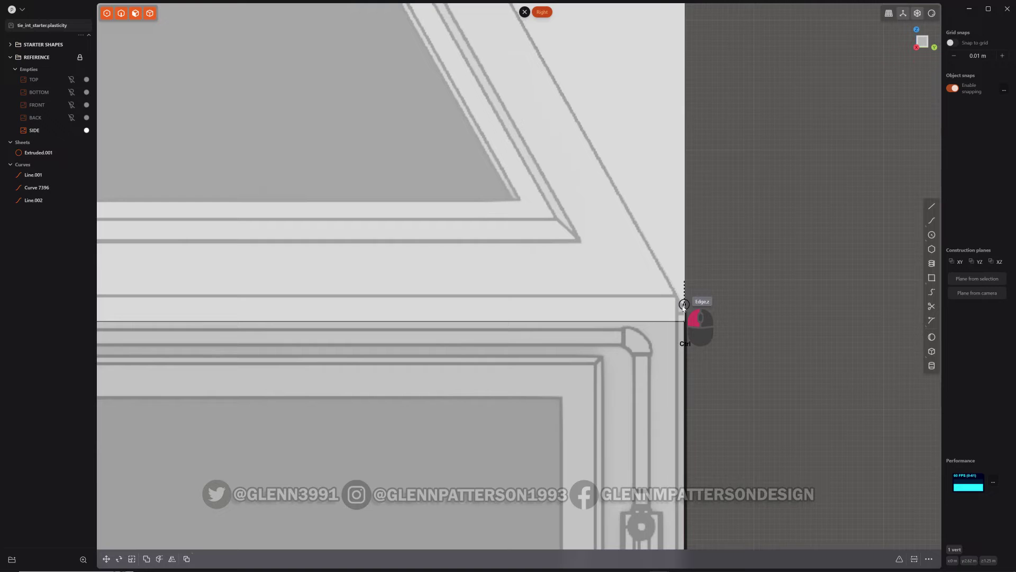
click(684, 306)
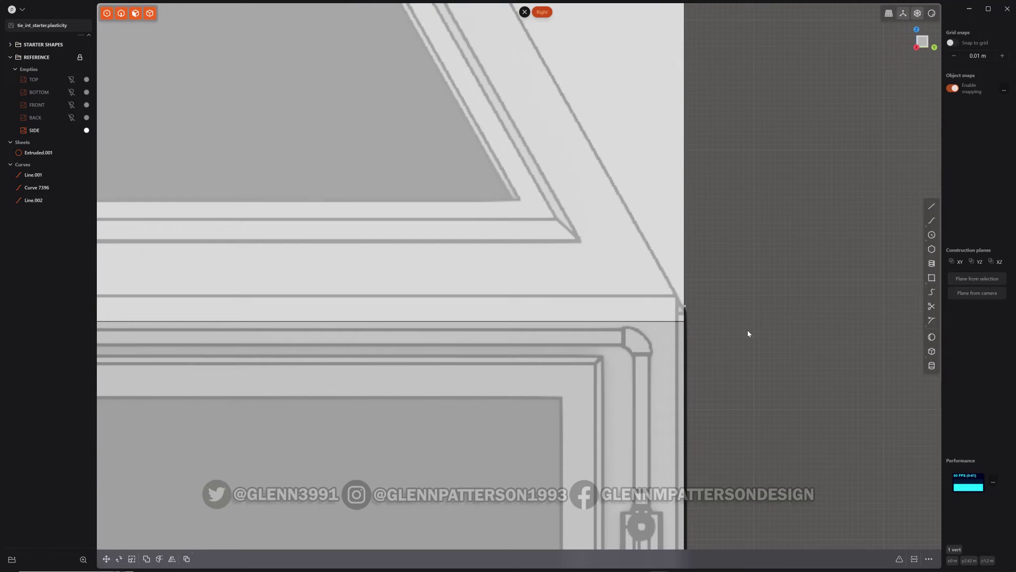
scroll(741, 330, down, 8)
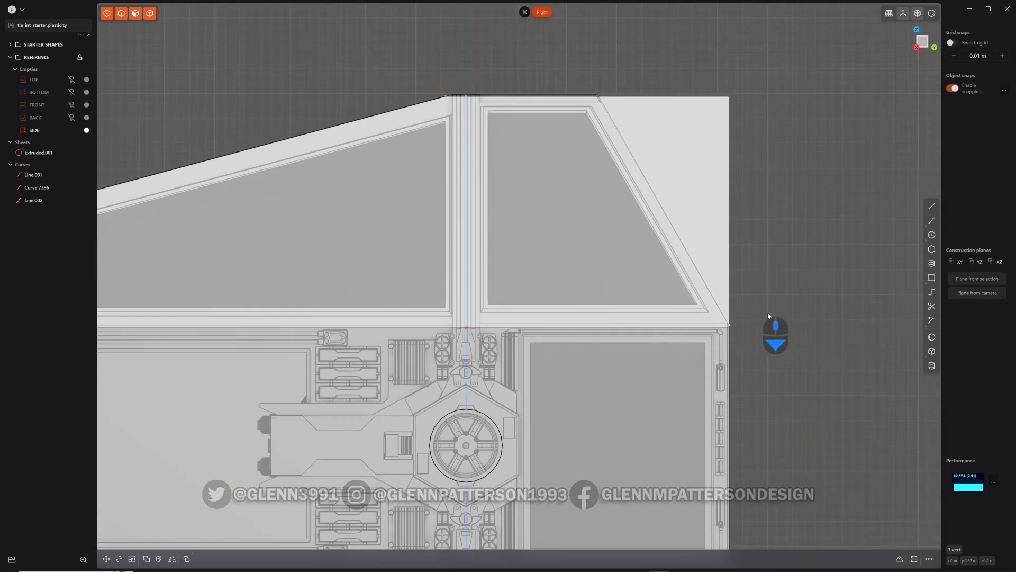
Step: Mirror Line.002 into Curve 7400 along the lower panel's edge and reselect the upper line
click(672, 227)
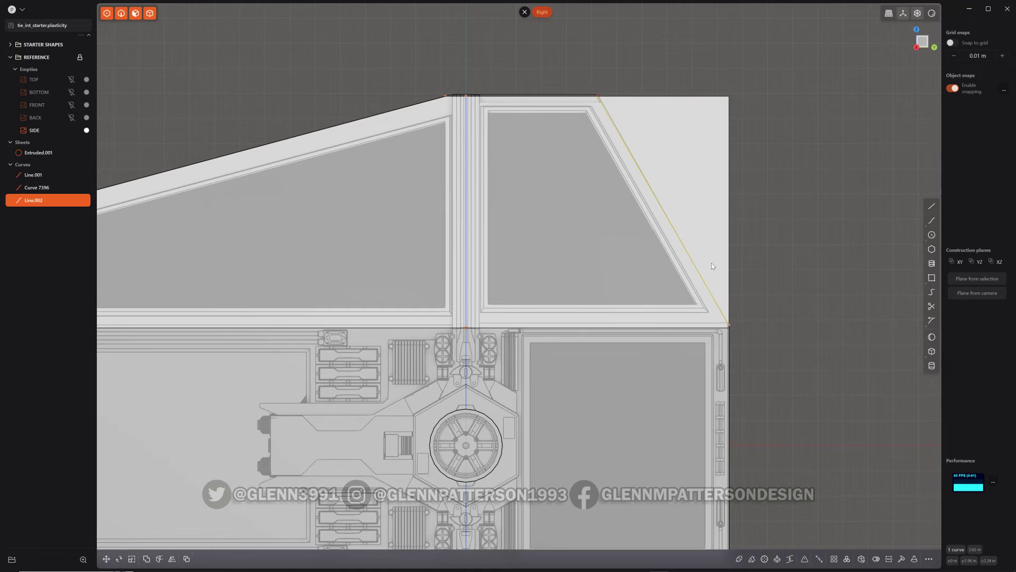
scroll(709, 267, down, 4)
shift+middle_drag(648, 301, 643, 201)
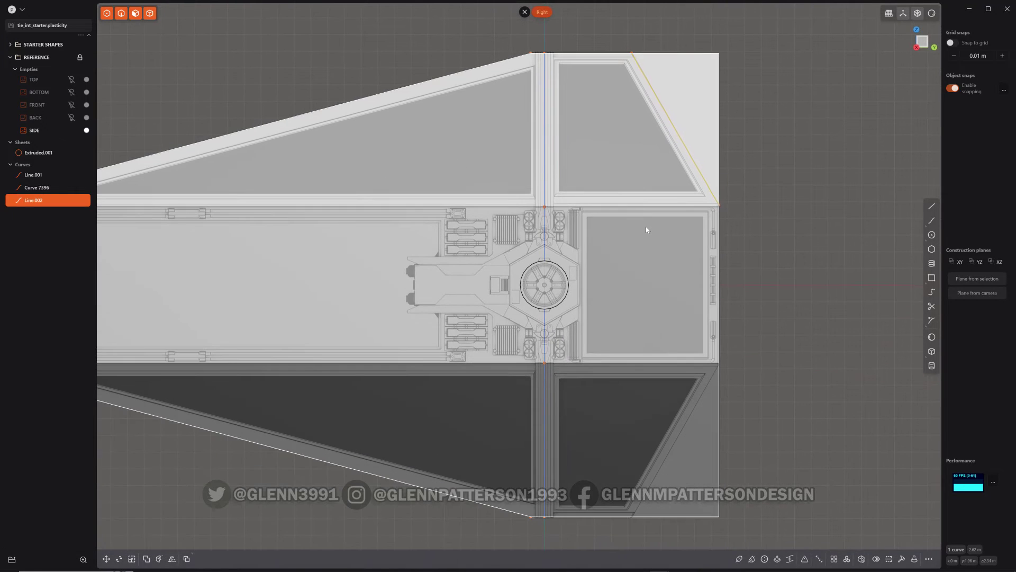
key(alt+x)
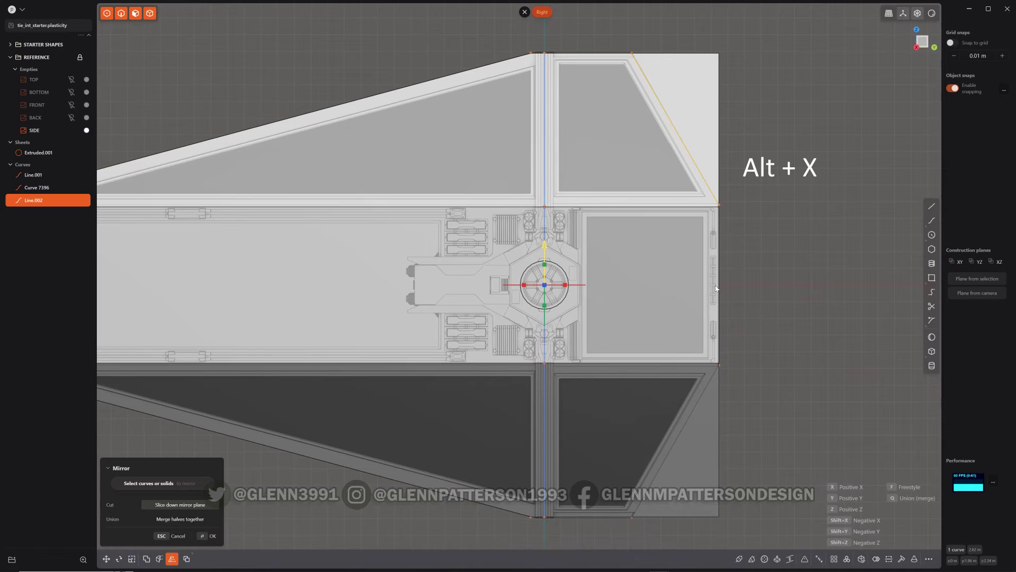
key(z)
click(770, 287)
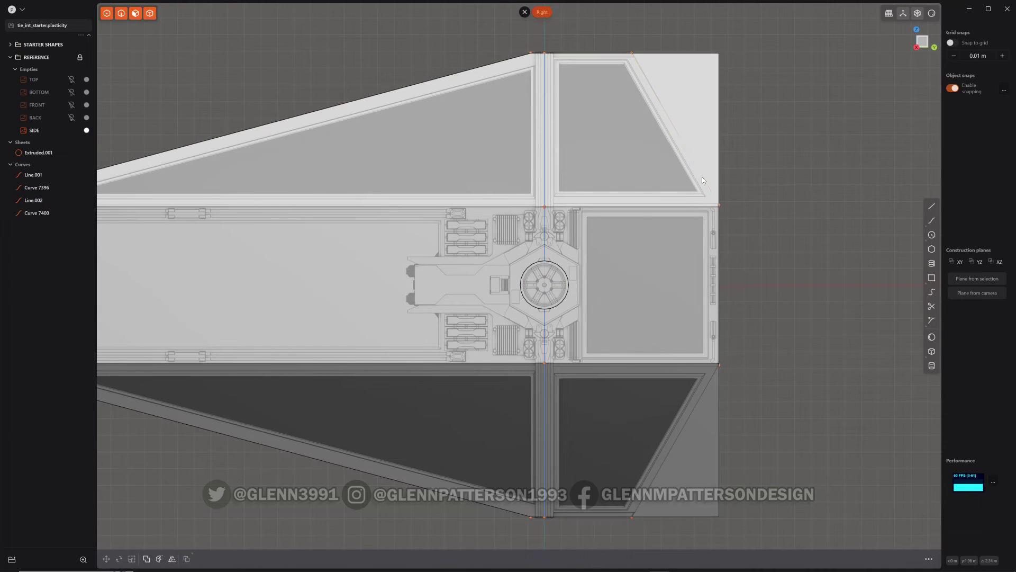
click(702, 177)
Step: Cut Extruded.001 along Line.002 and Curve 7400, delete both corner offcuts, and return to Right view
shift+click(700, 397)
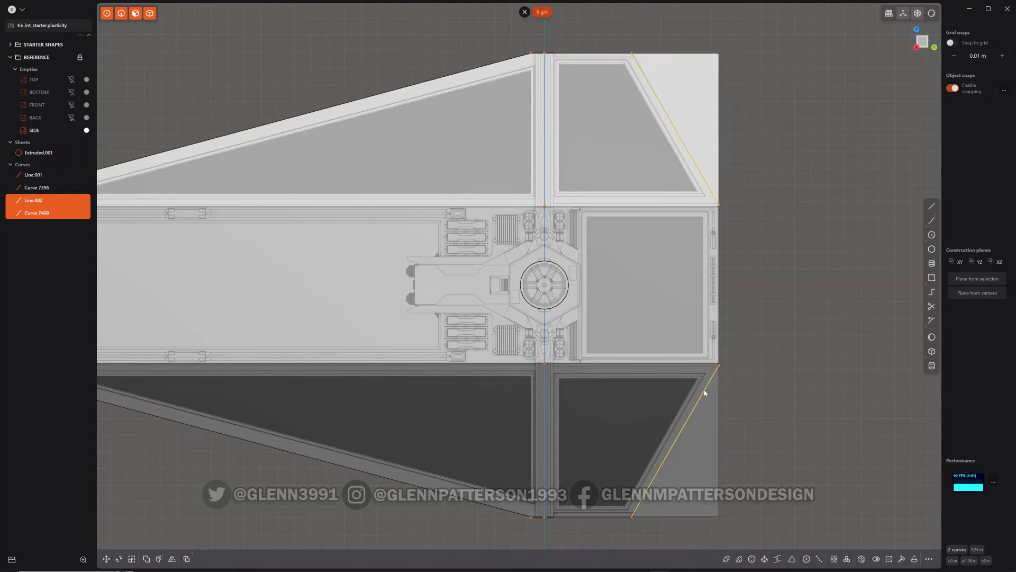
key(c)
key(Return)
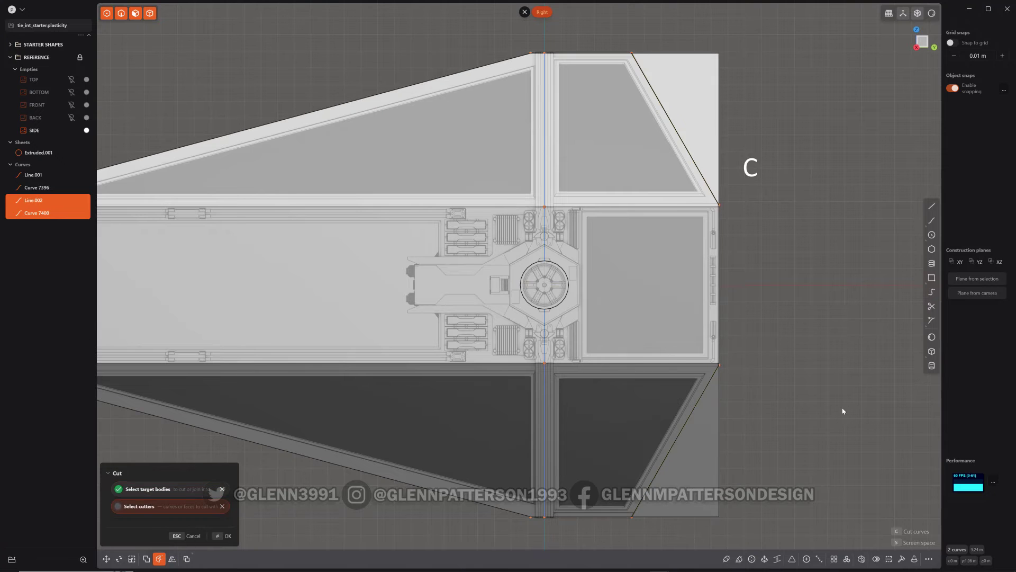
key(Return)
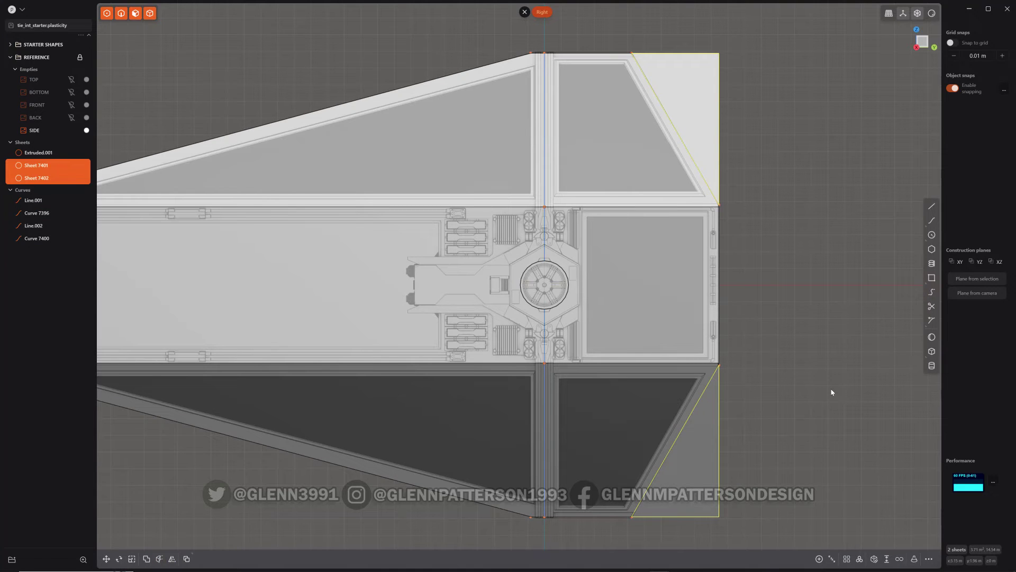
key(x)
middle_drag(575, 309, 535, 344)
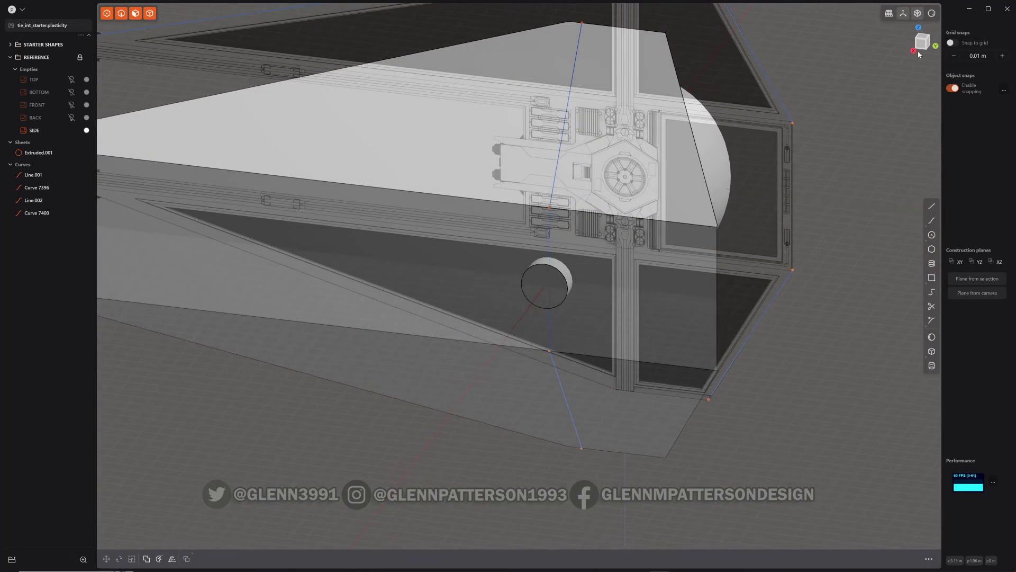
click(922, 46)
scroll(563, 376, up, 6)
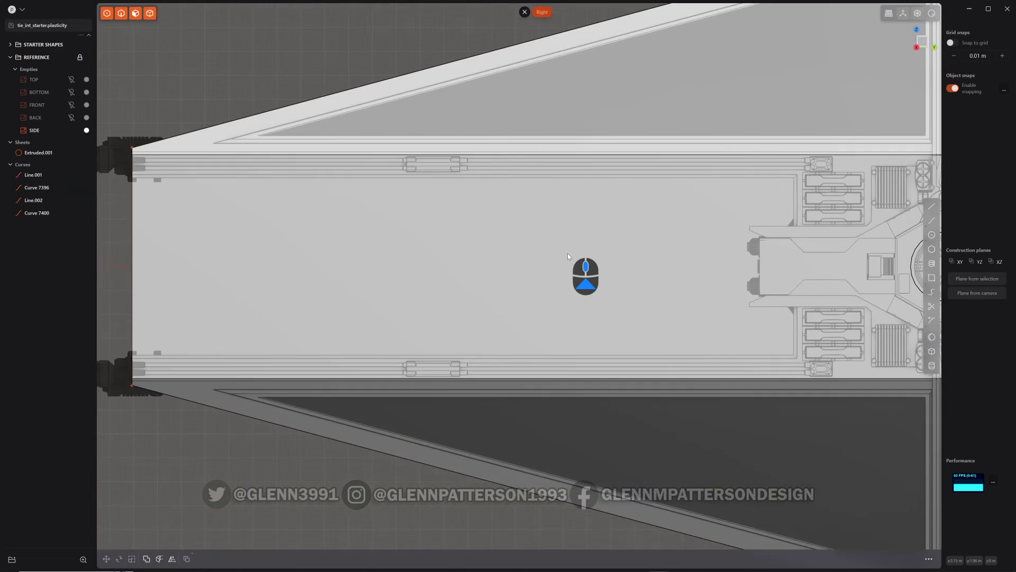
shift+middle_drag(444, 269, 431, 289)
Step: Add two loop cuts across the wing face, one where the panel meets the detailed section
click(469, 284)
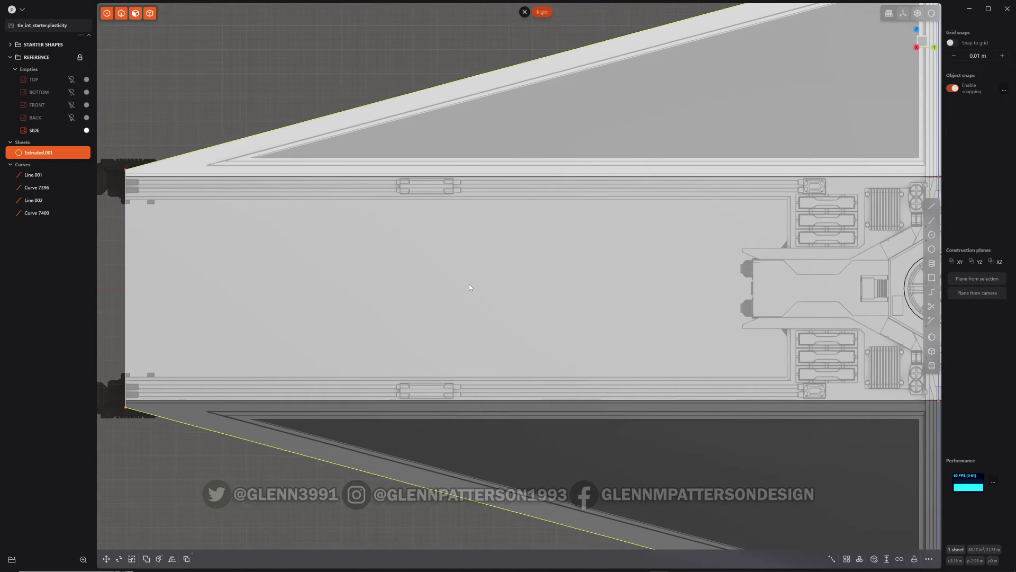
click(450, 296)
key(o)
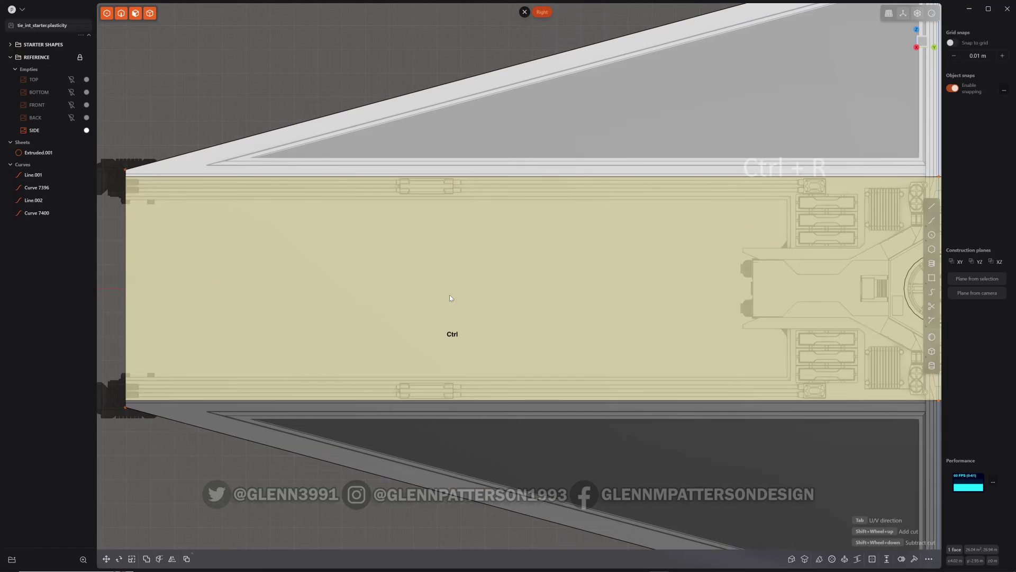
key(ctrl+r)
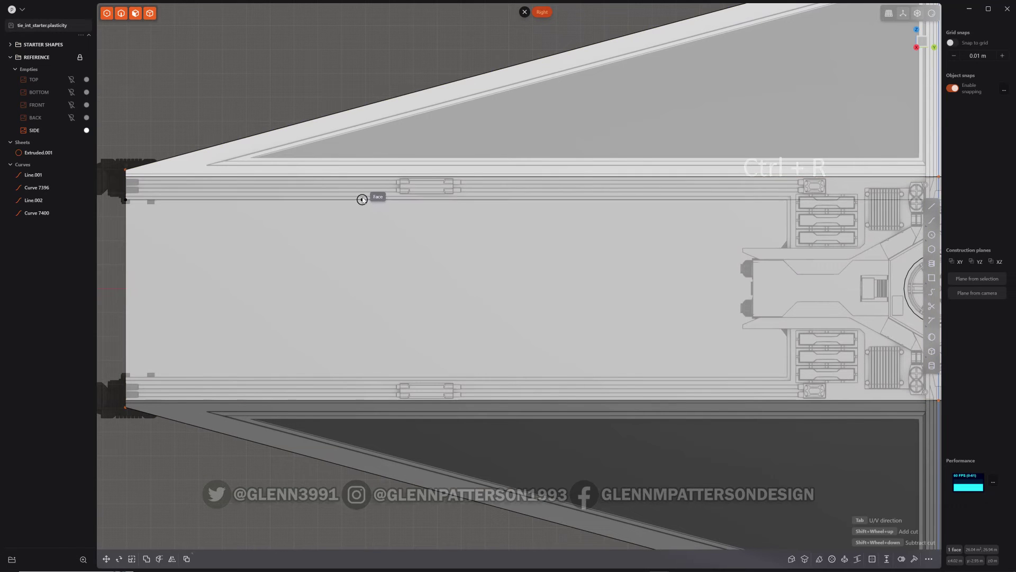
click(362, 197)
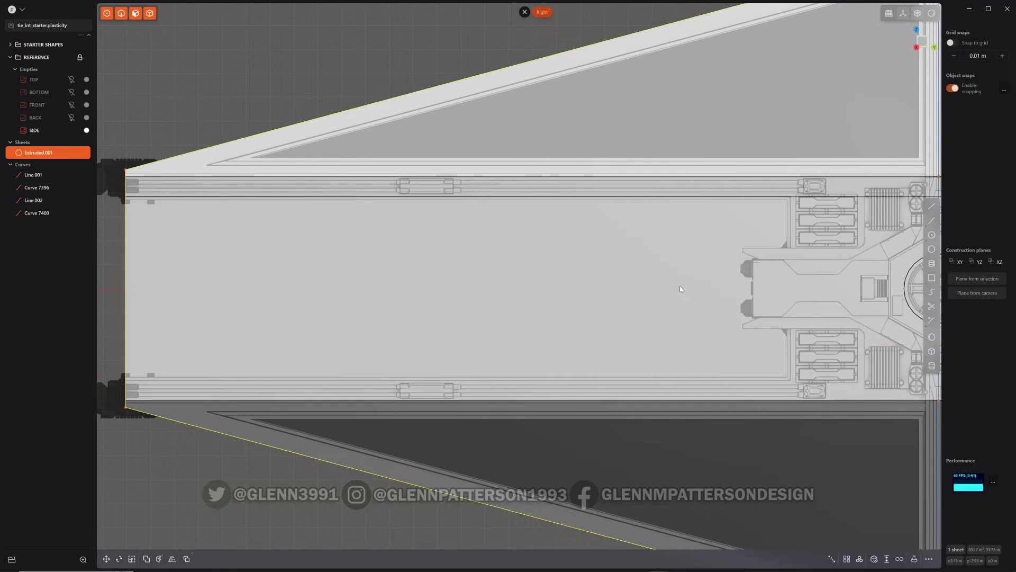
middle_drag(680, 286, 567, 291)
key(ctrl+r)
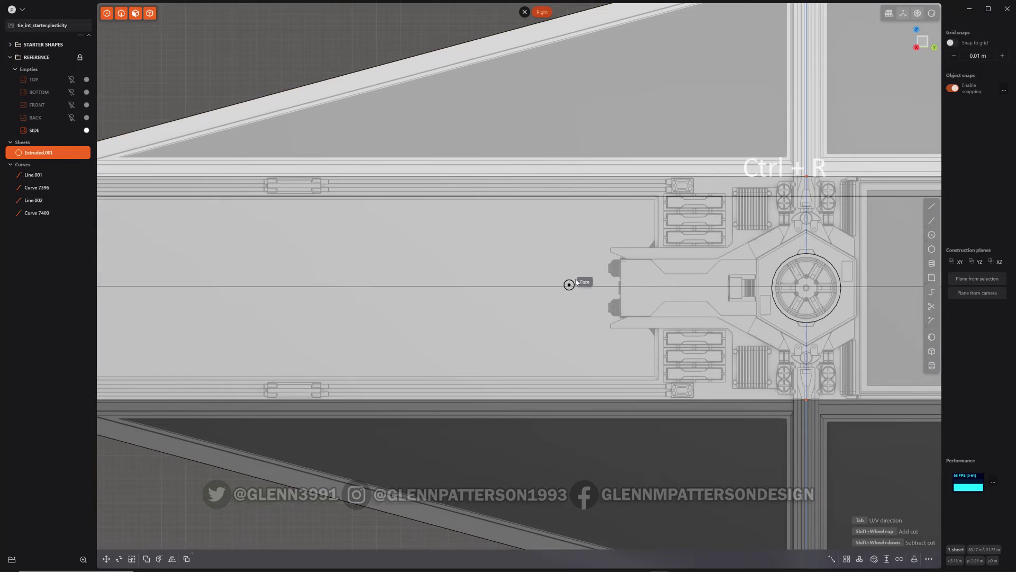
click(658, 227)
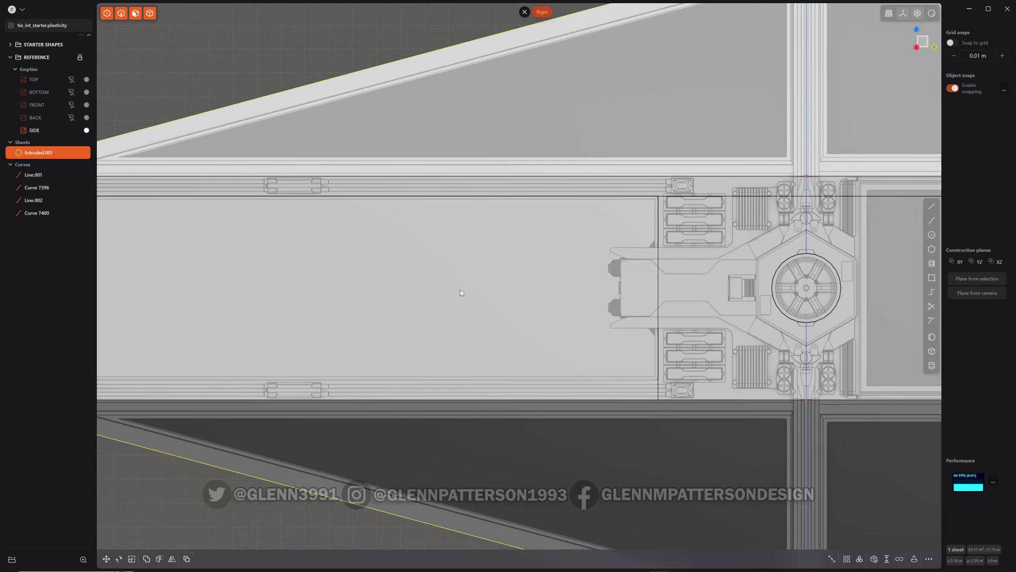
scroll(460, 292, down, 3)
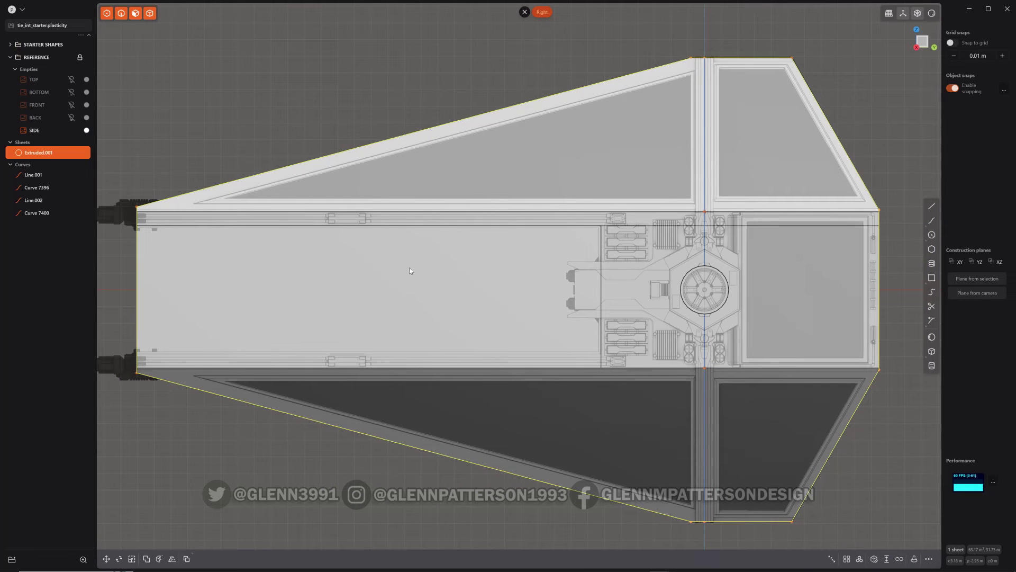
Step: Mirror the wing sheet through the ship's centre with Union, then delete the large inner rectangular face
key(alt+x)
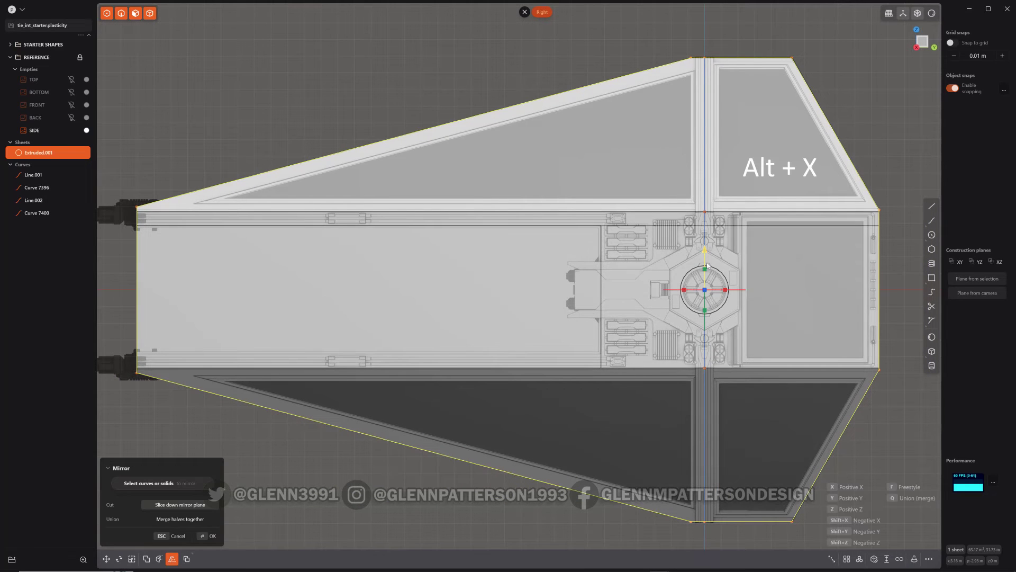
click(705, 270)
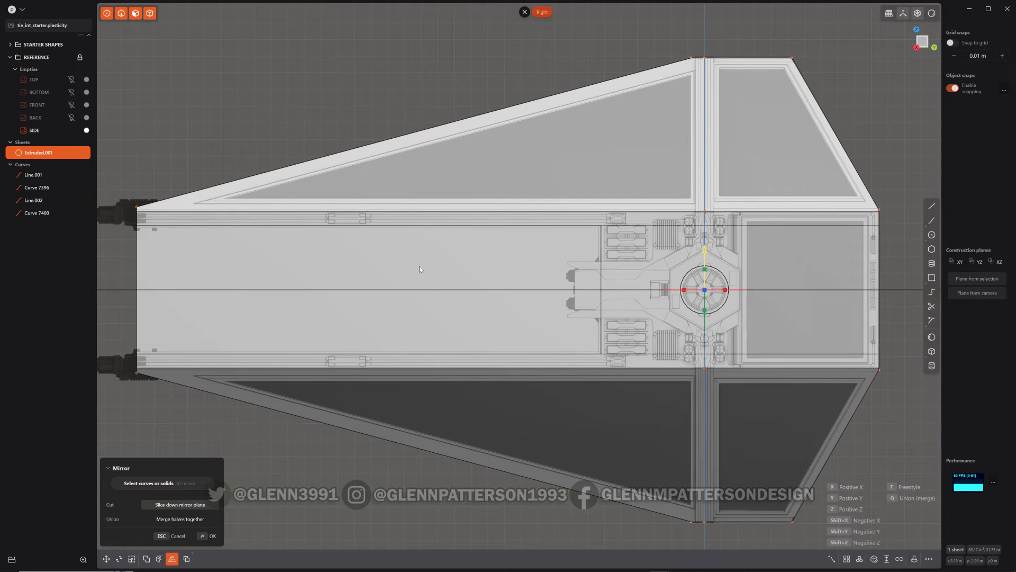
key(q)
click(386, 286)
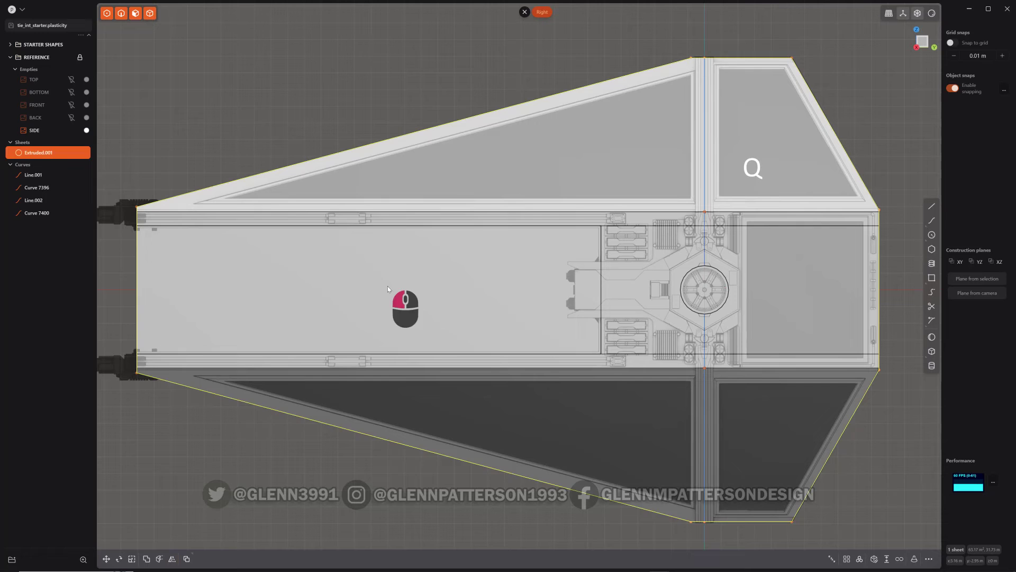
key(q)
key(shift+BackSpace)
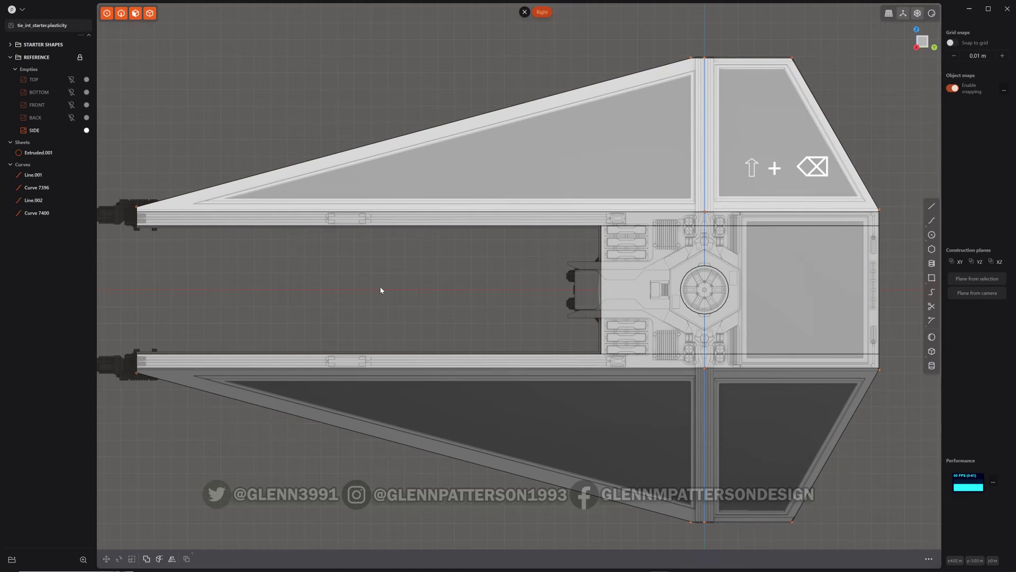
middle_drag(380, 288, 529, 296)
Step: In Front view, unhide the TOP, BOTTOM, FRONT and BACK reference images and reselect Extruded.001
click(609, 158)
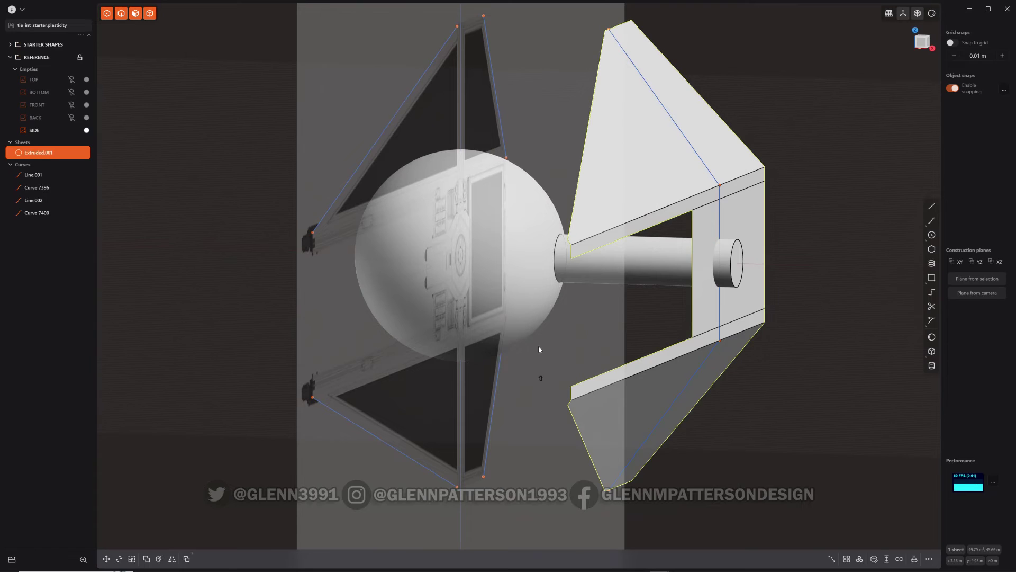
shift+middle_drag(538, 348, 446, 344)
click(888, 562)
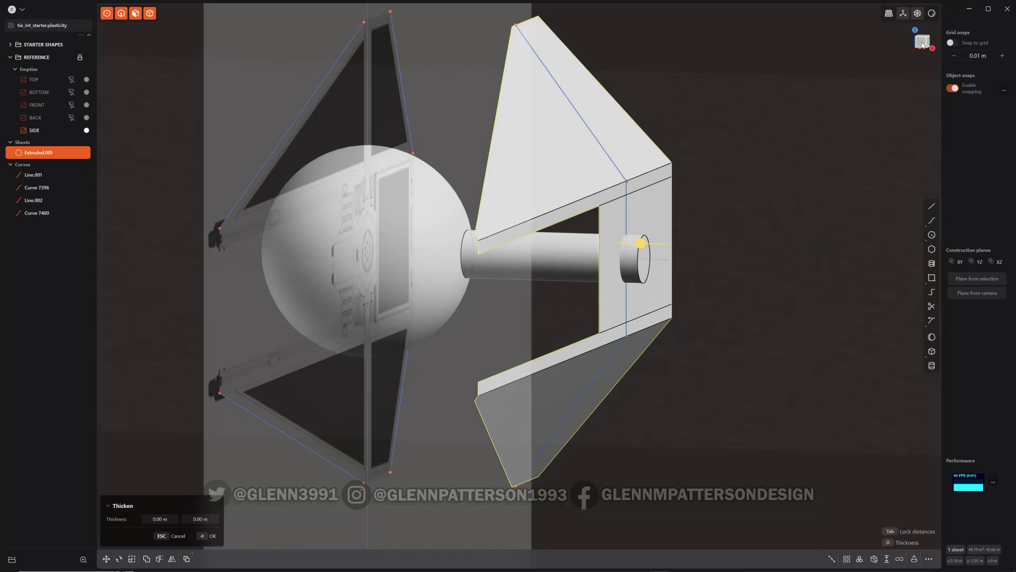
click(922, 44)
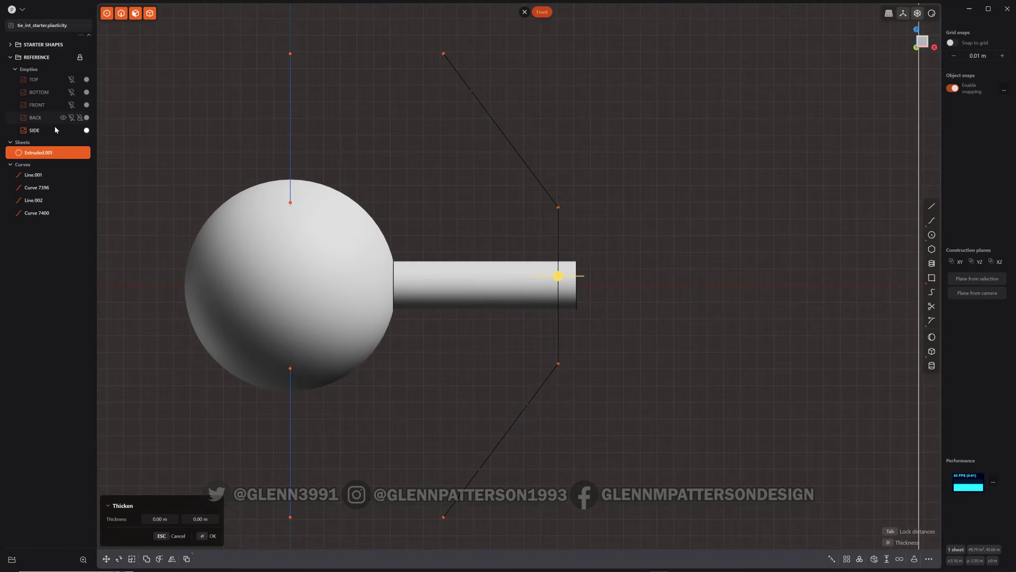
click(54, 81)
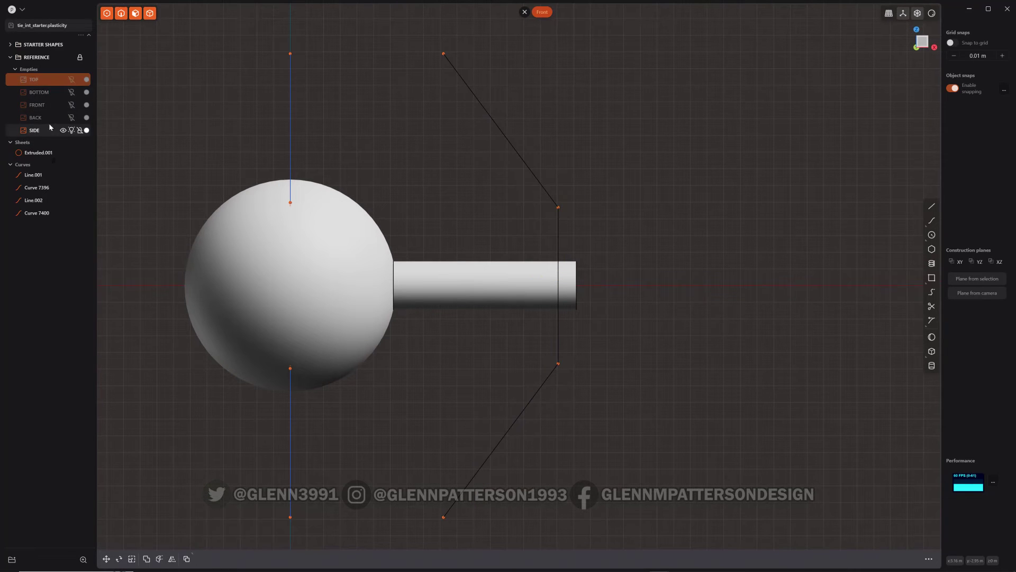
shift+click(76, 117)
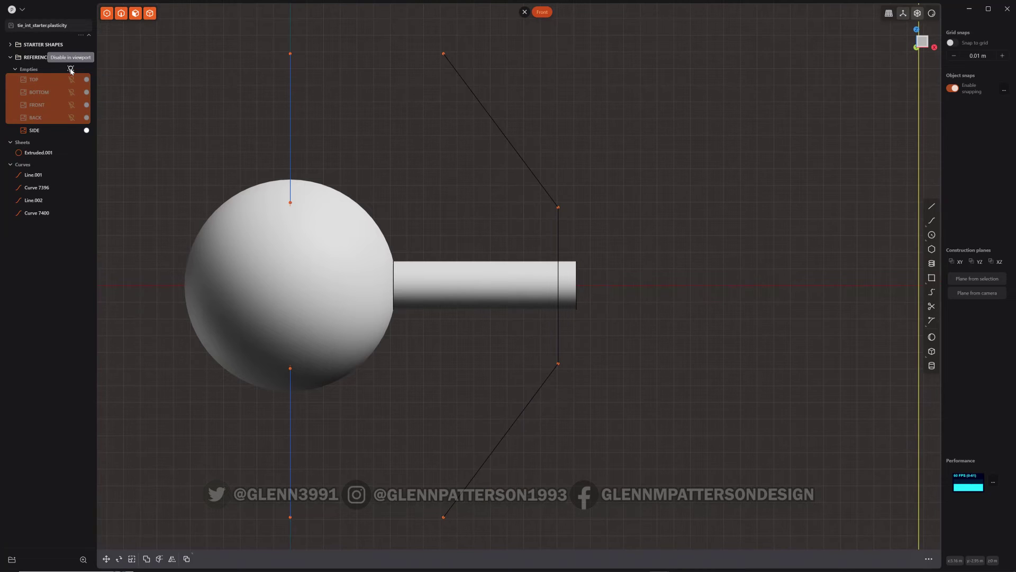
click(71, 69)
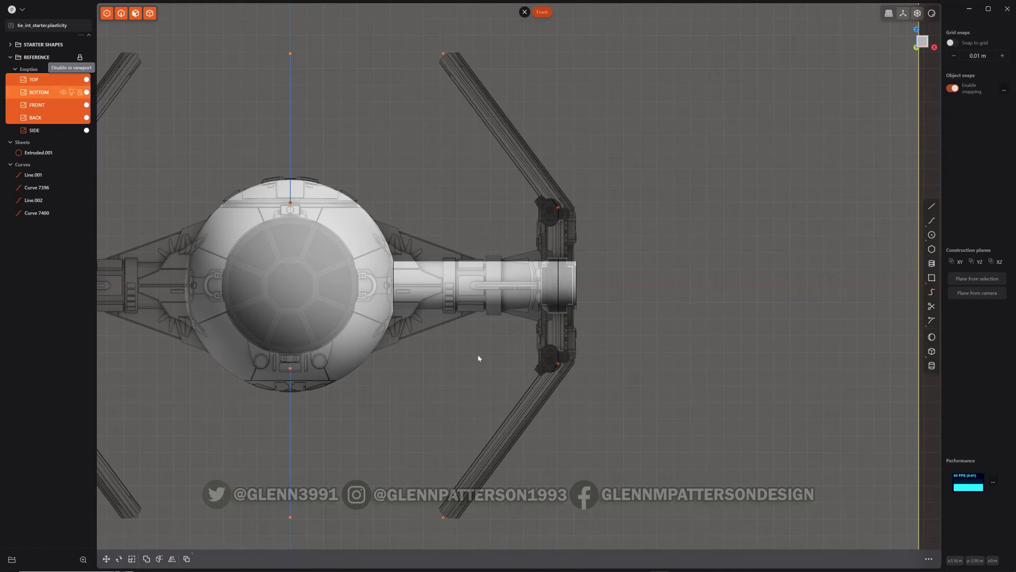
scroll(558, 275, up, 5)
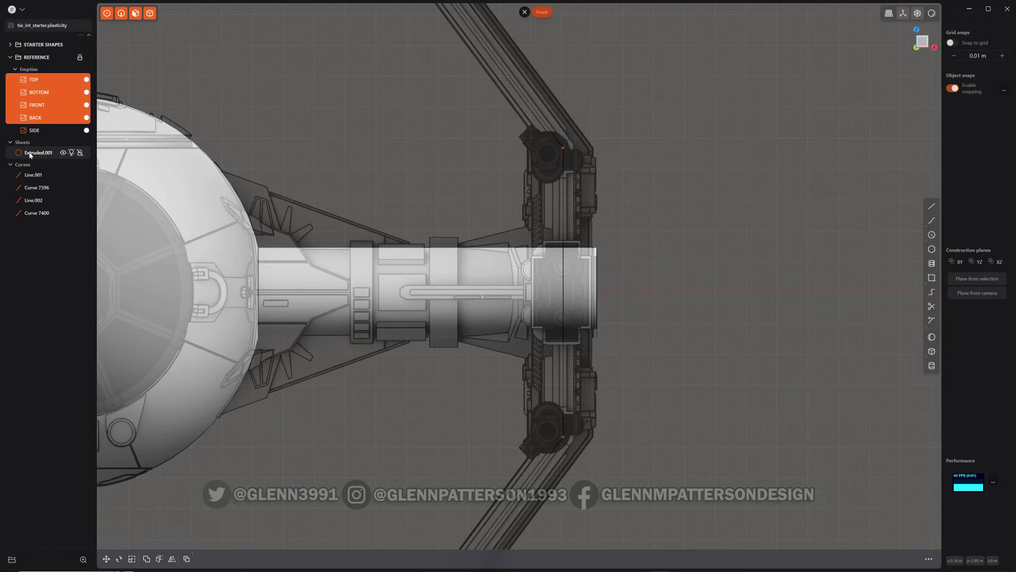
click(562, 249)
scroll(630, 292, down, 2)
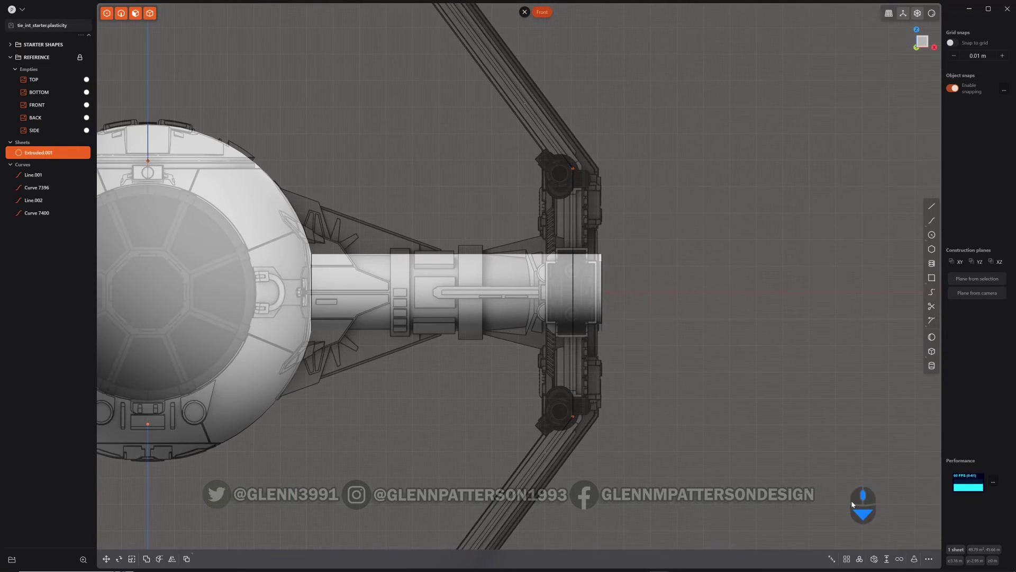
Step: Thicken Extruded.001 symmetrically by about 0.088 m, turning the sheet into a solid
click(885, 559)
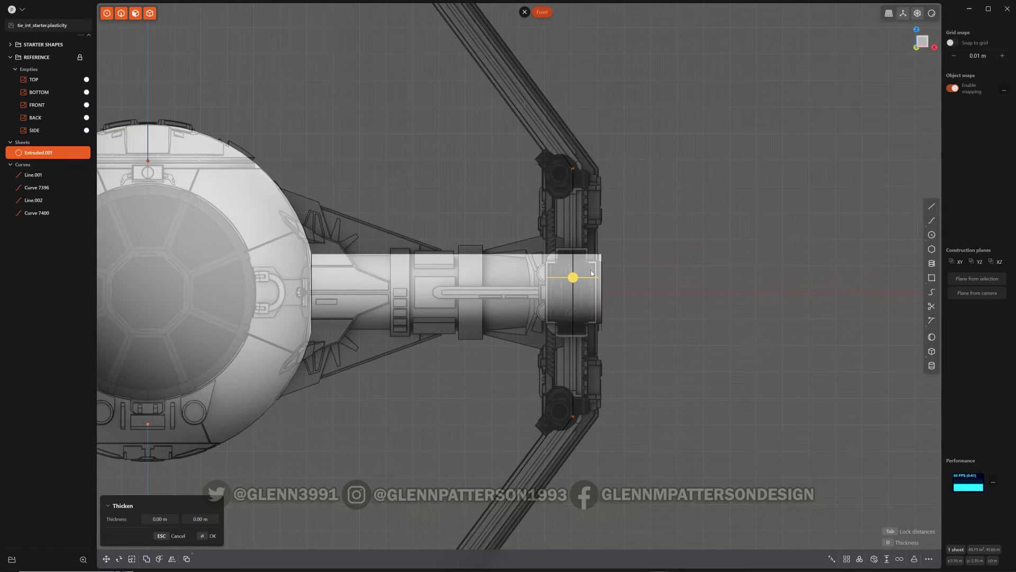
scroll(590, 270, down, 2)
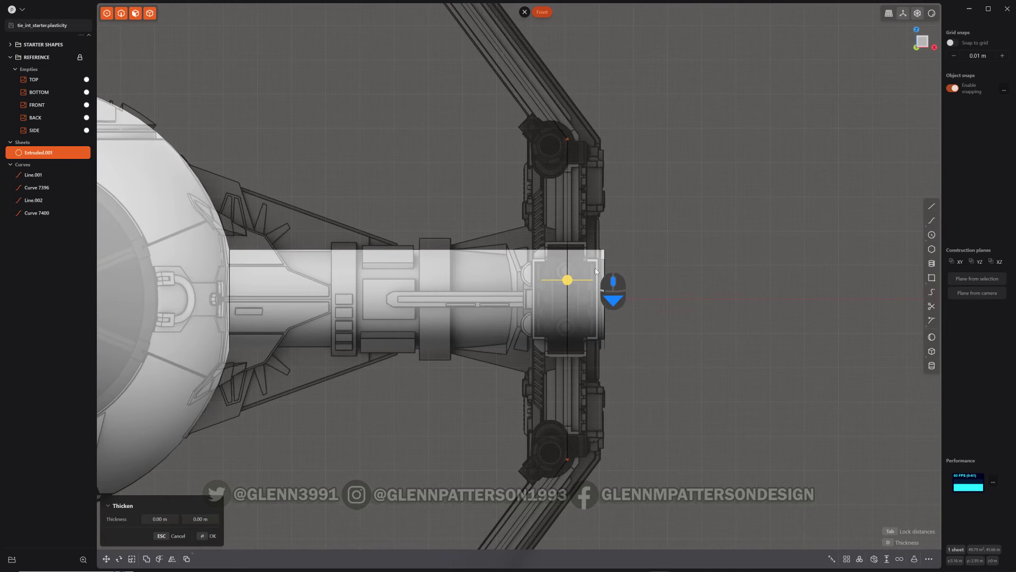
scroll(595, 271, down, 2)
scroll(595, 268, up, 4)
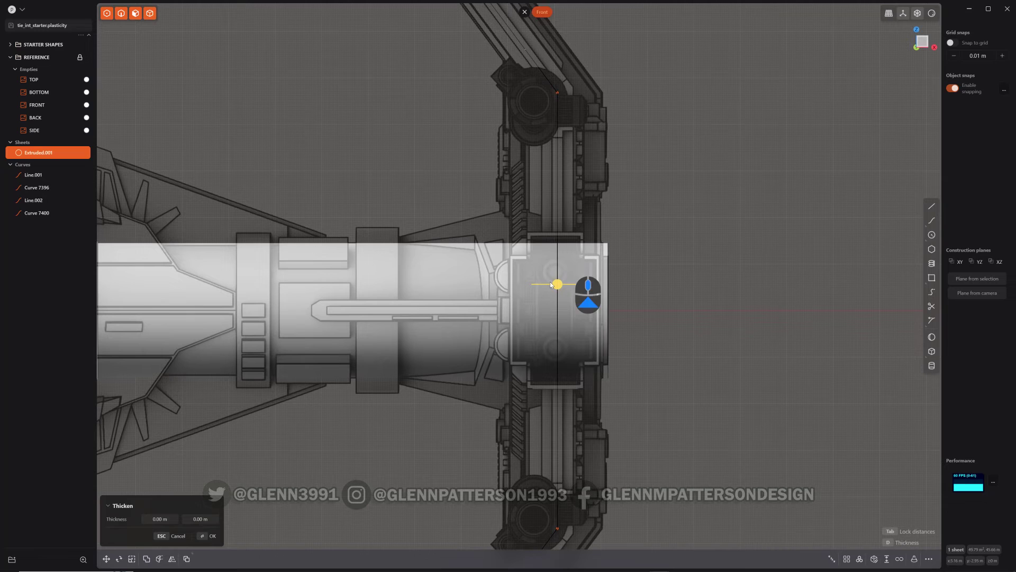
drag(556, 285, 572, 287)
key(Tab)
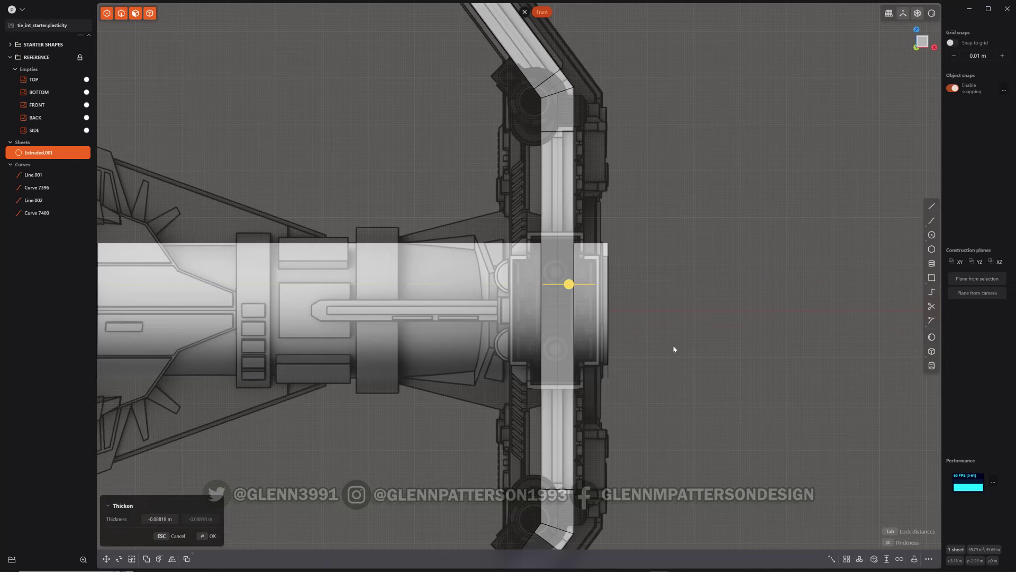
key(Return)
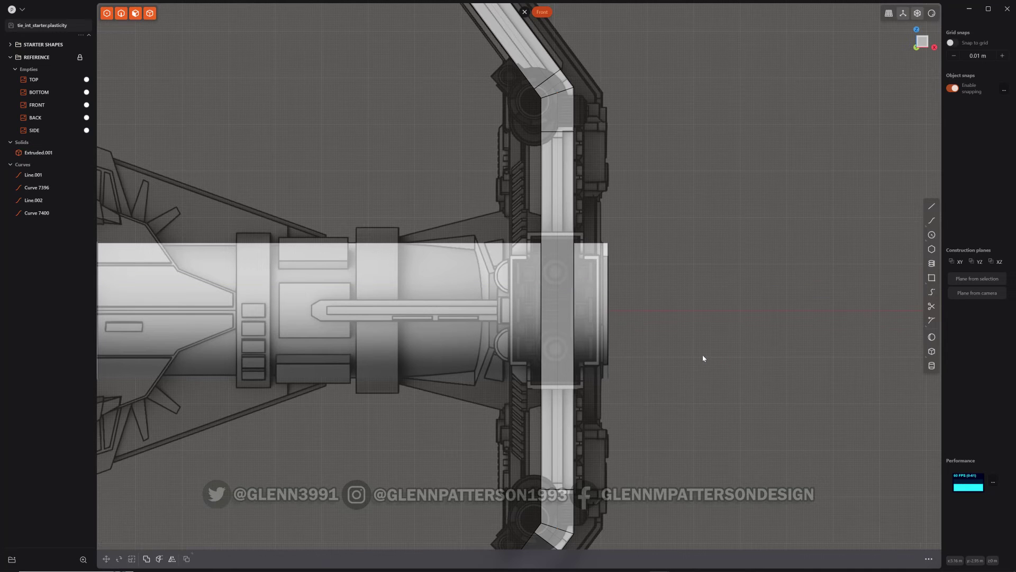
Step: Orbit around the thickened wing solid to inspect its raised rims from several angles
scroll(696, 345, down, 6)
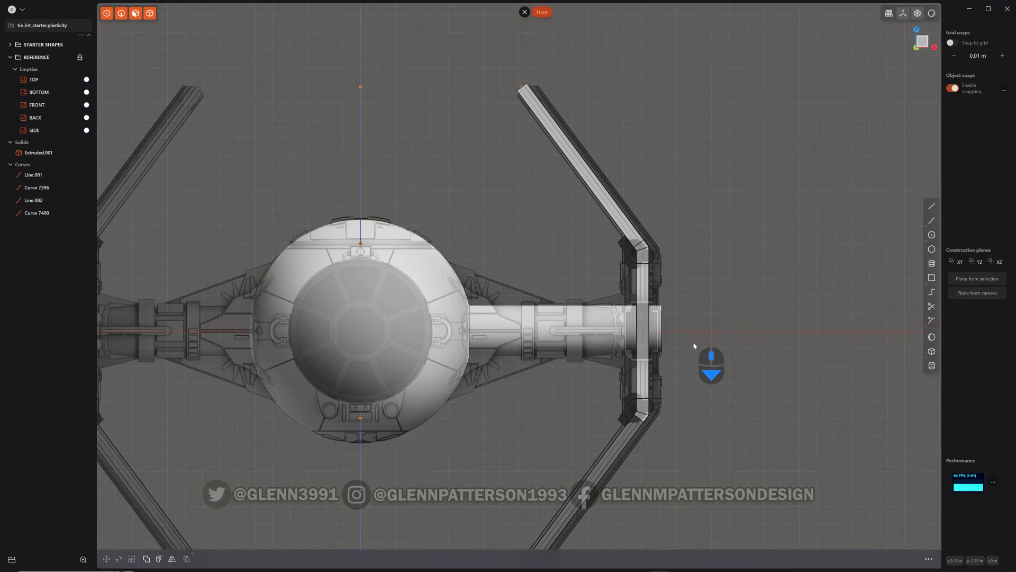
middle_drag(721, 350, 607, 338)
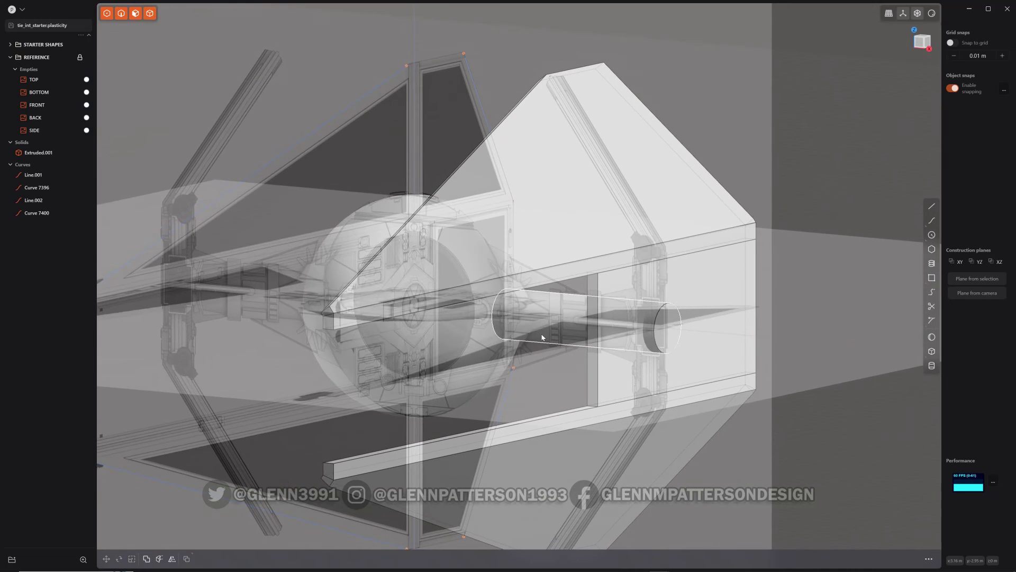
click(618, 381)
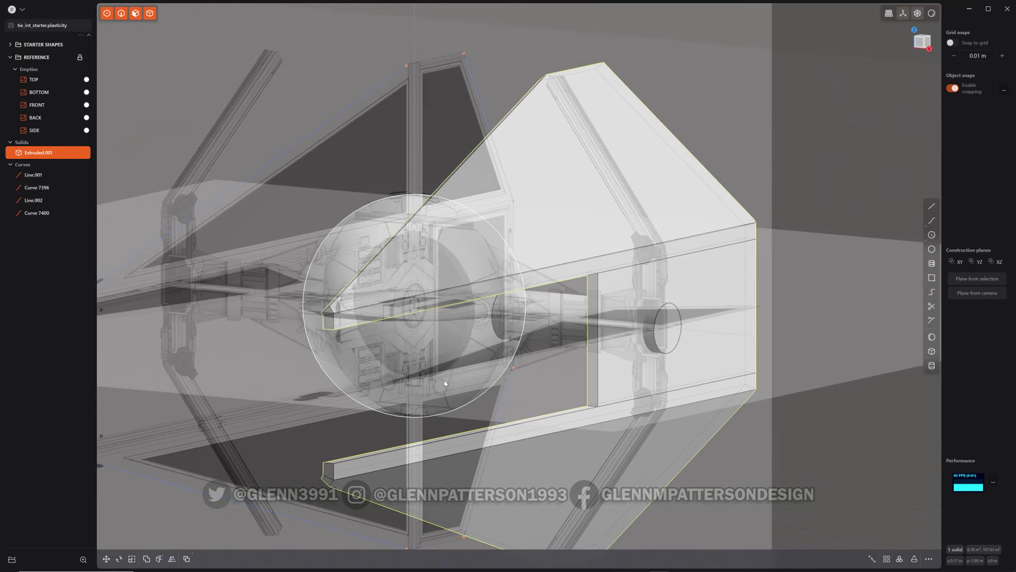
middle_drag(458, 369, 402, 368)
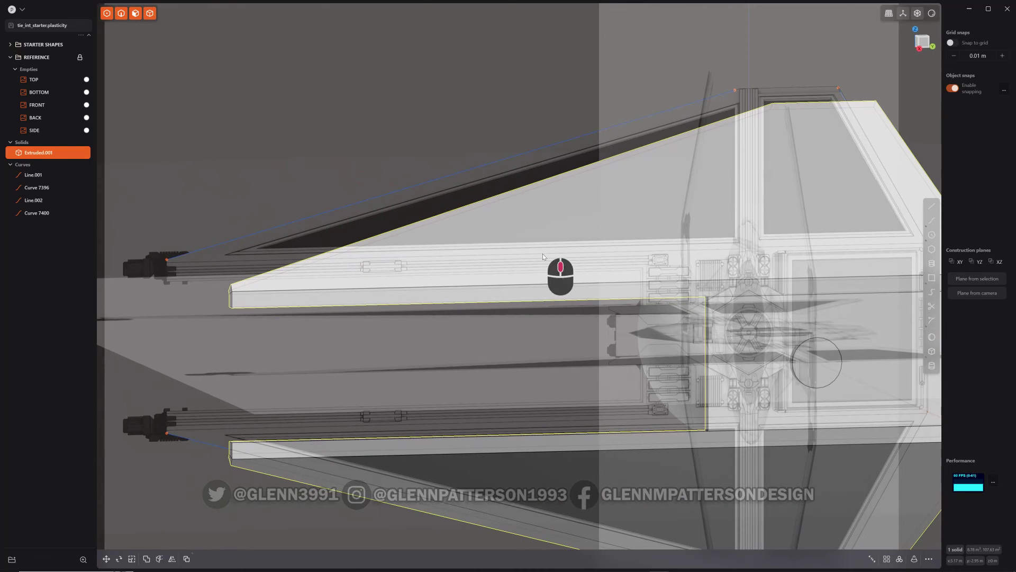
middle_drag(543, 256, 547, 276)
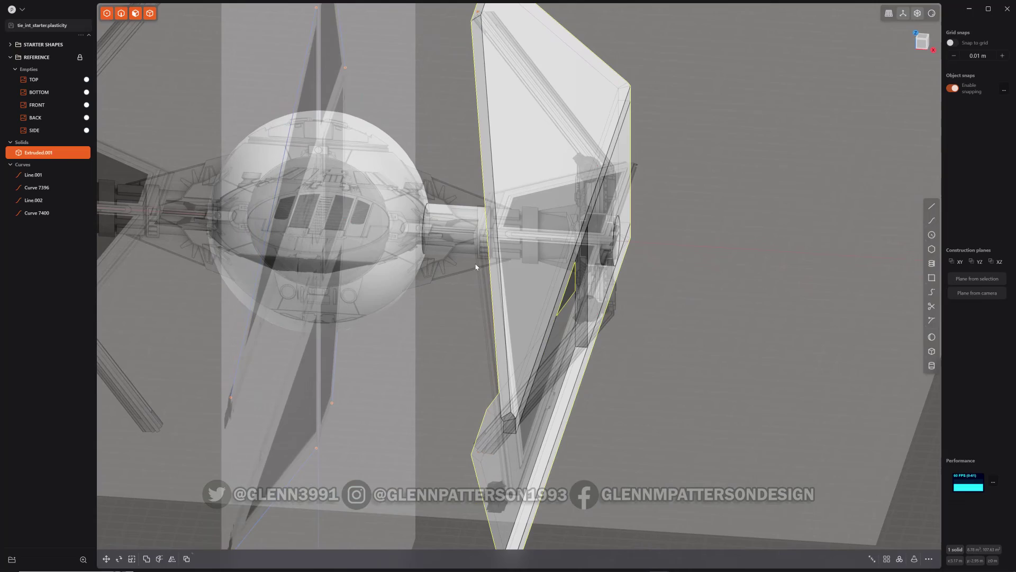
middle_drag(520, 242, 573, 307)
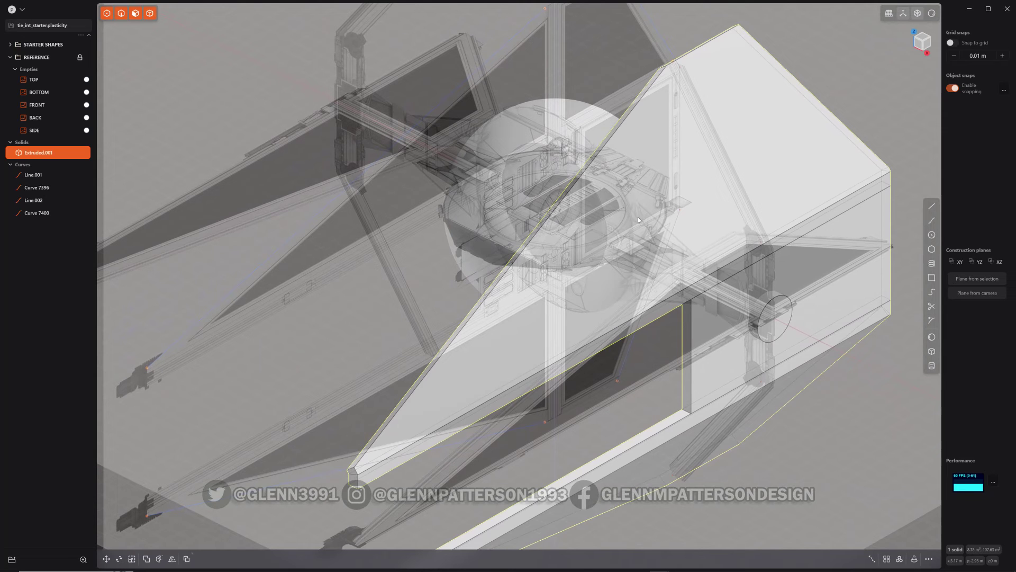
middle_drag(684, 224, 789, 231)
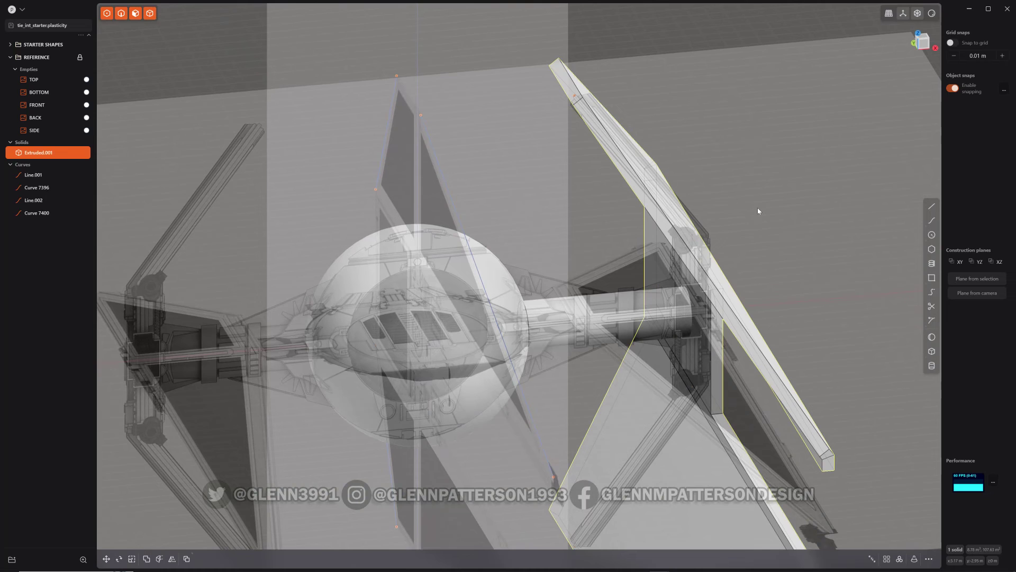
middle_drag(654, 224, 651, 214)
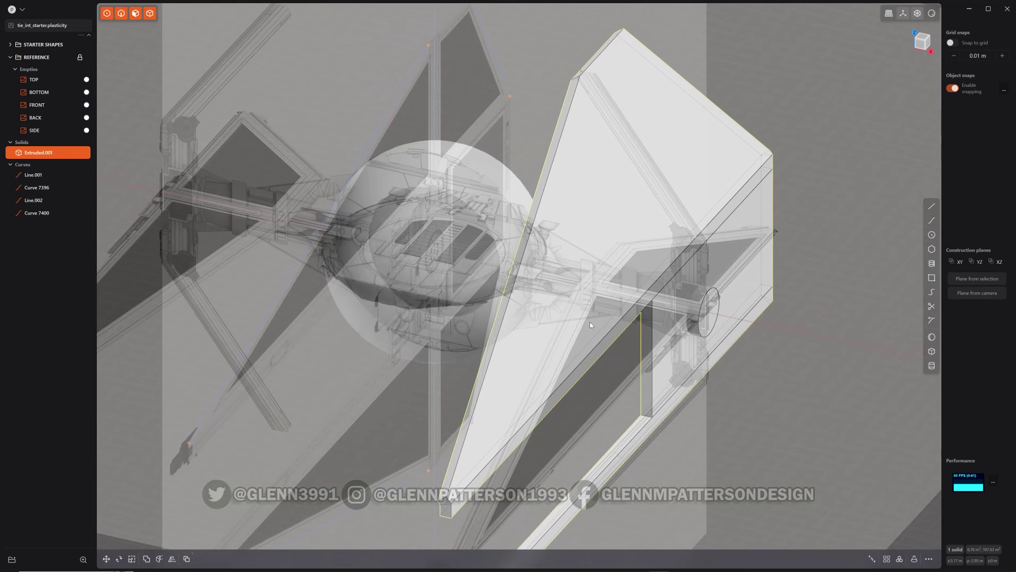
middle_drag(572, 320, 514, 297)
scroll(604, 295, down, 2)
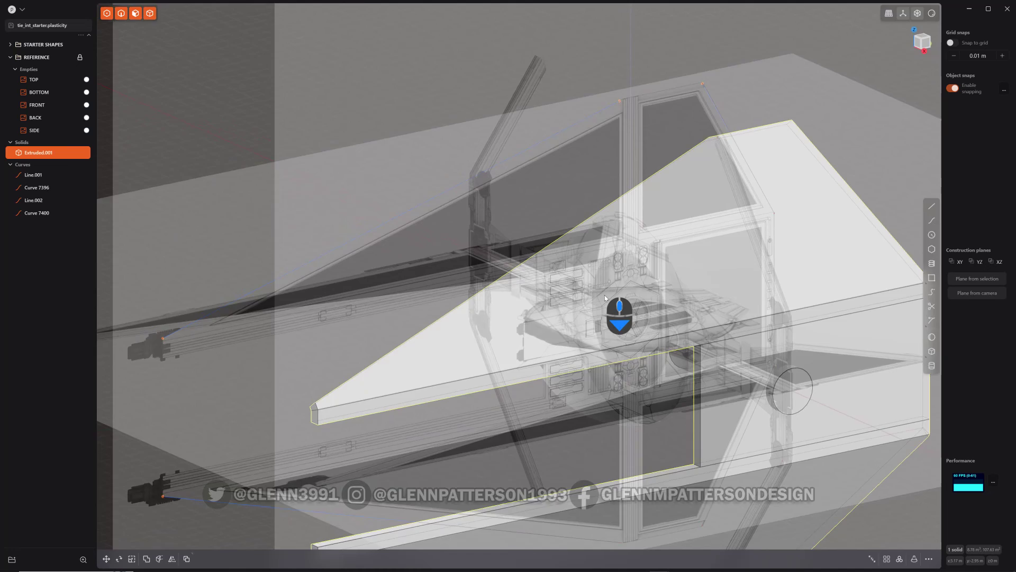
scroll(604, 295, down, 2)
middle_drag(612, 355, 281, 316)
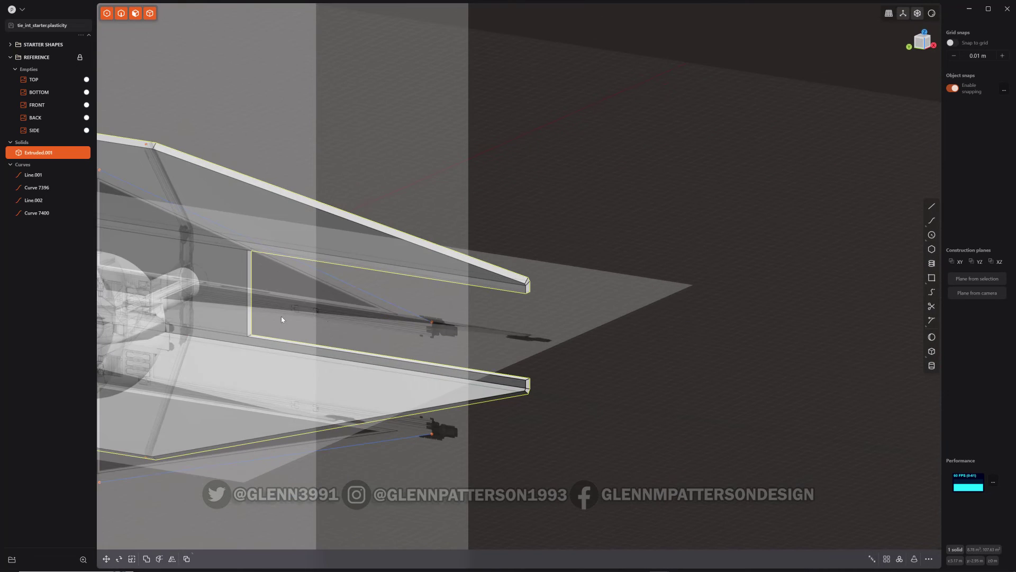
scroll(420, 329, down, 3)
middle_drag(420, 328, 560, 330)
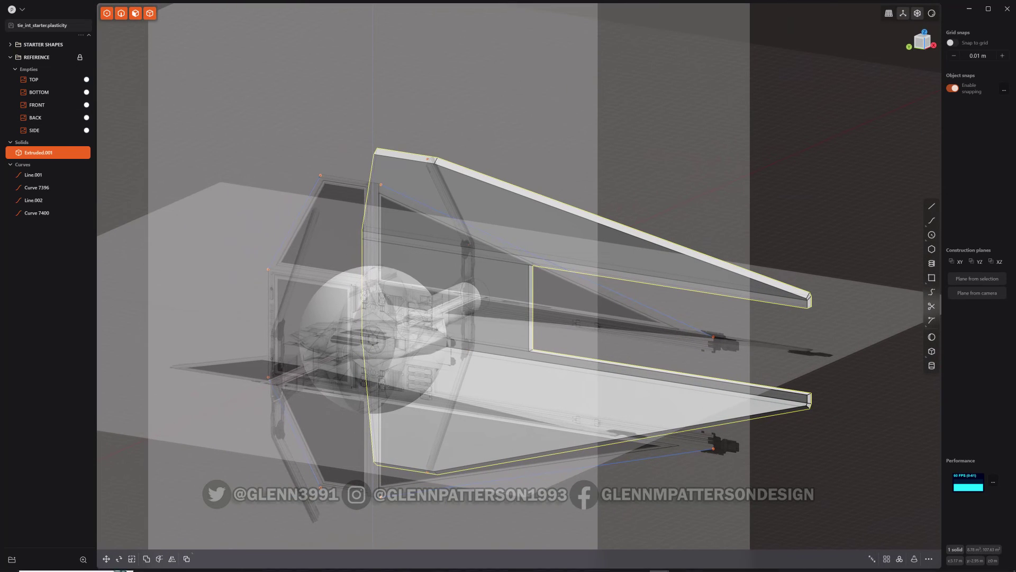
Step: Open TIE_INT_STARTER's DETAILS folder in File Explorer, showing its nine detail reference JPGs
mouse_move(221, 566)
click(164, 565)
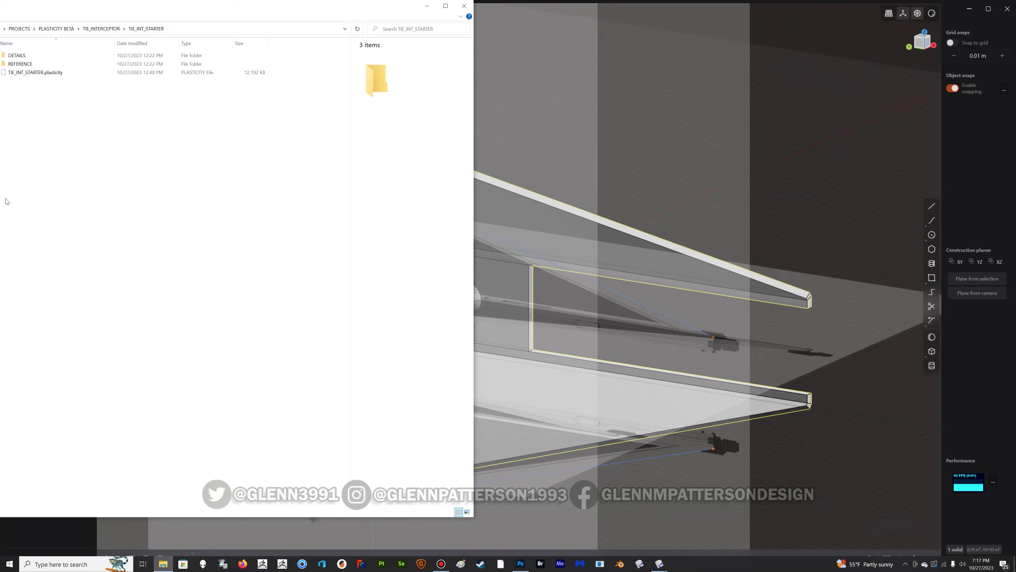
double_click(11, 56)
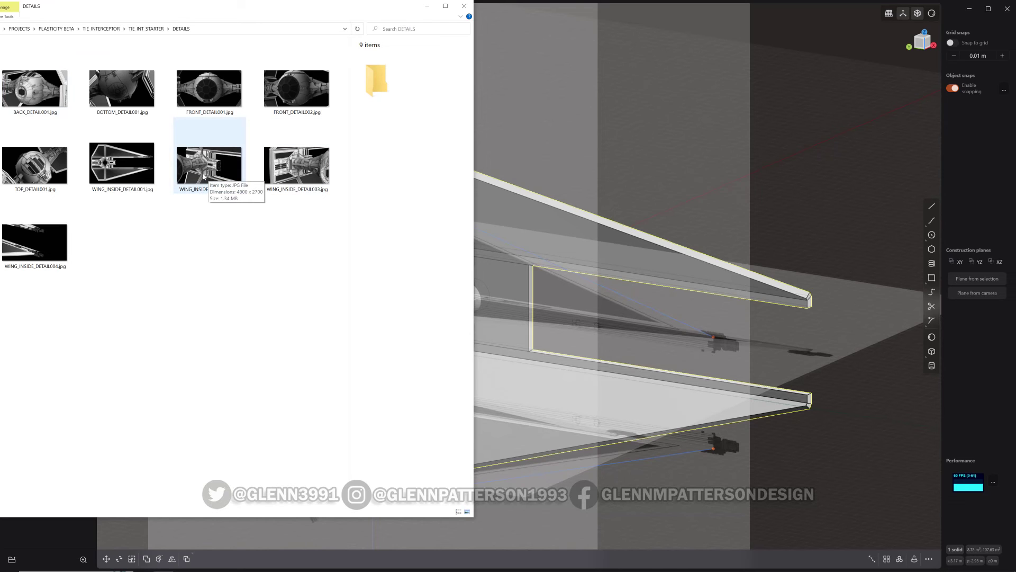
middle_drag(814, 149, 585, 157)
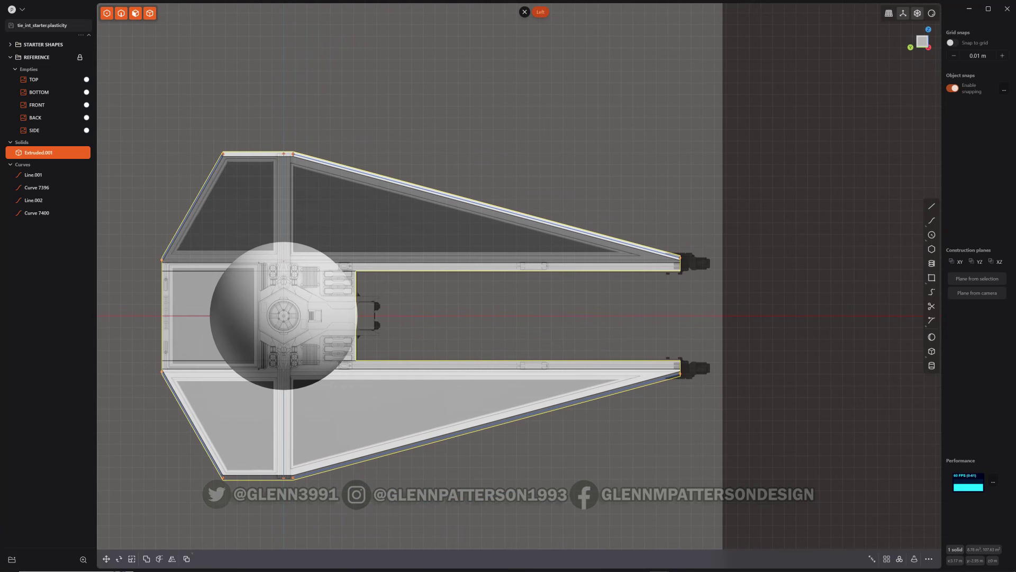
click(163, 564)
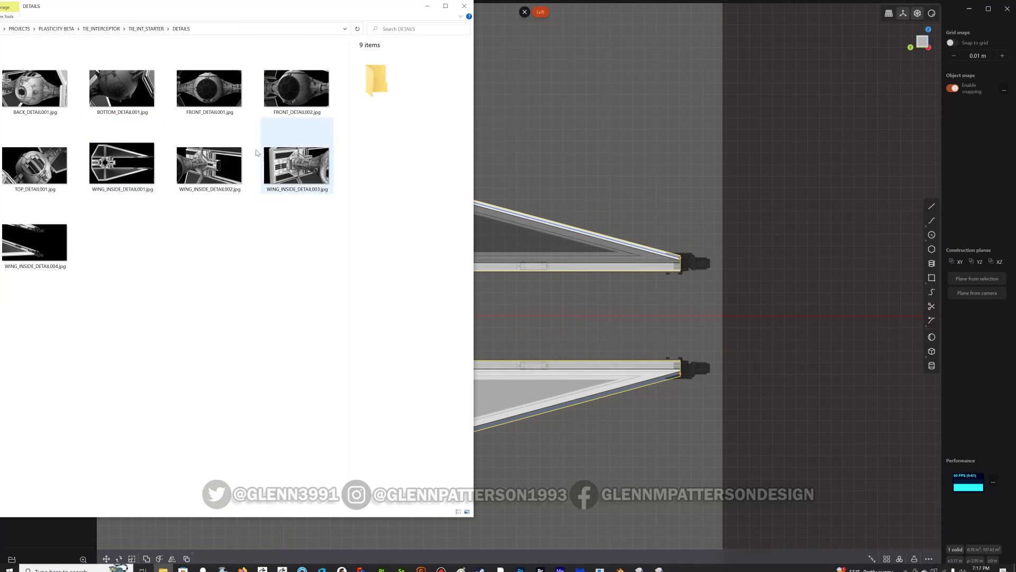
Step: Import a wing-interior detail JPG as Empty 5, scale it to about 0.3, and place it inside the wing
drag(199, 168, 798, 235)
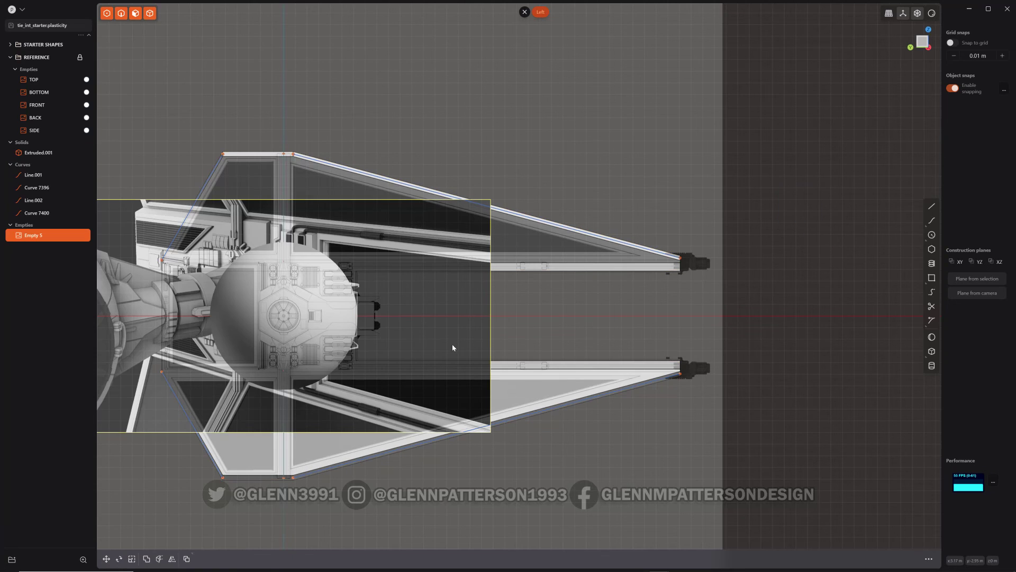
key(g)
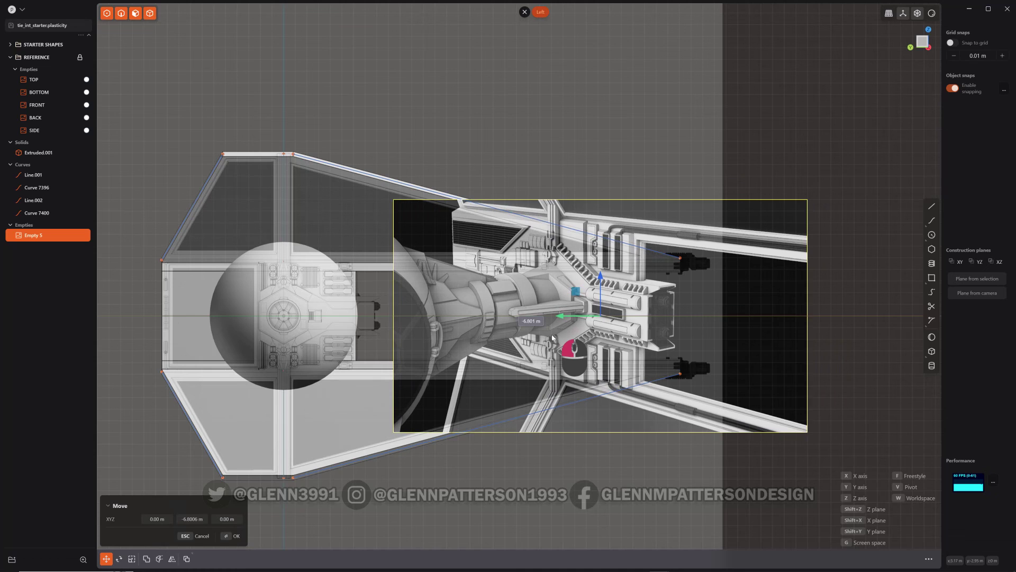
click(552, 337)
key(s)
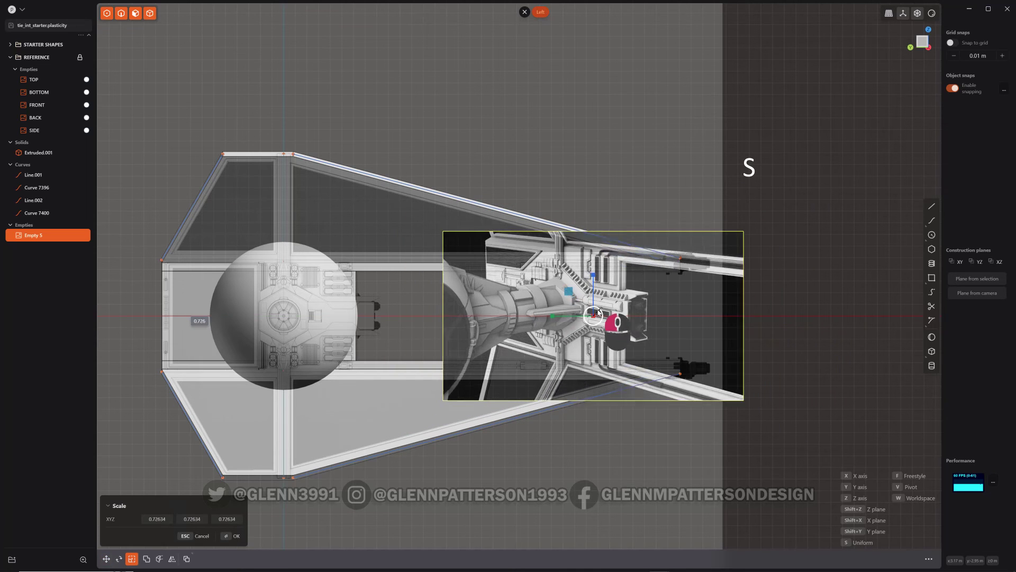
click(595, 313)
drag(594, 311, 591, 316)
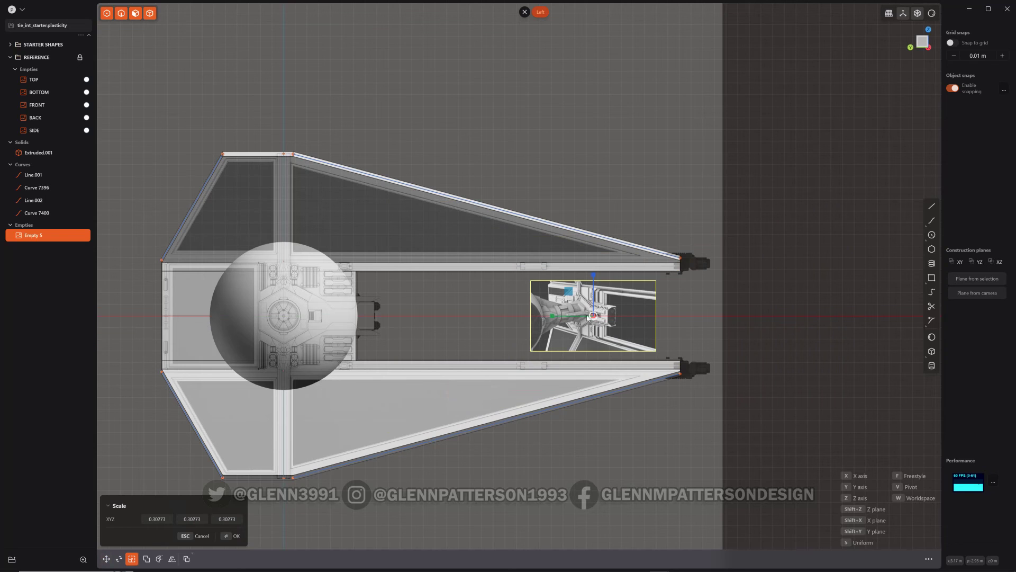
key(g)
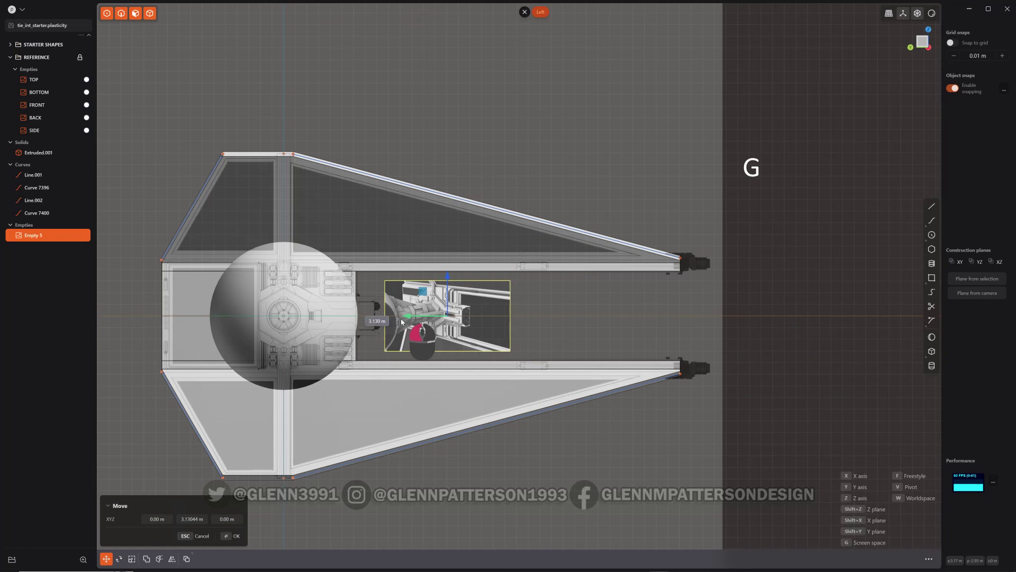
middle_drag(481, 316, 444, 336)
scroll(443, 323, up, 10)
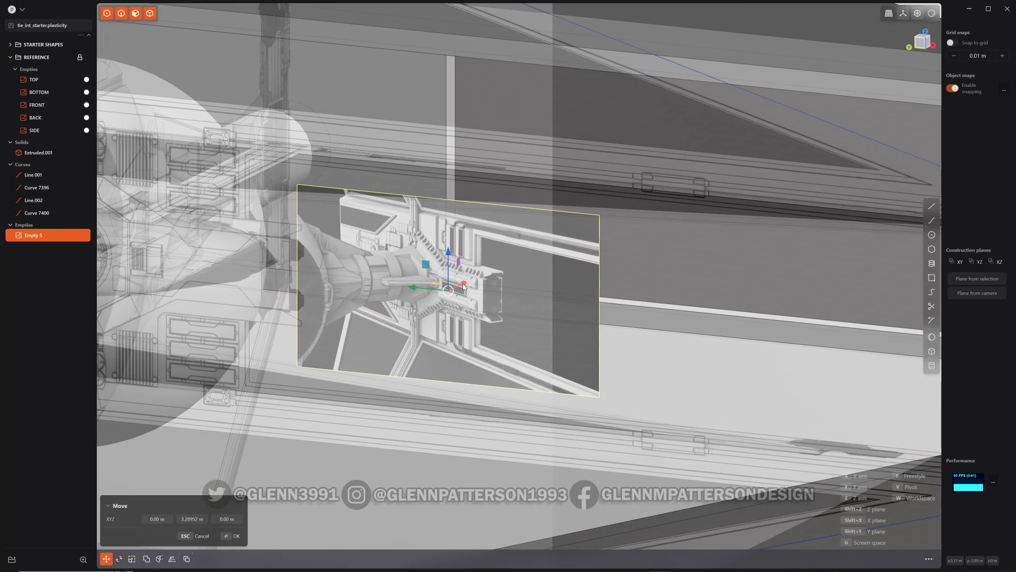
drag(464, 286, 655, 238)
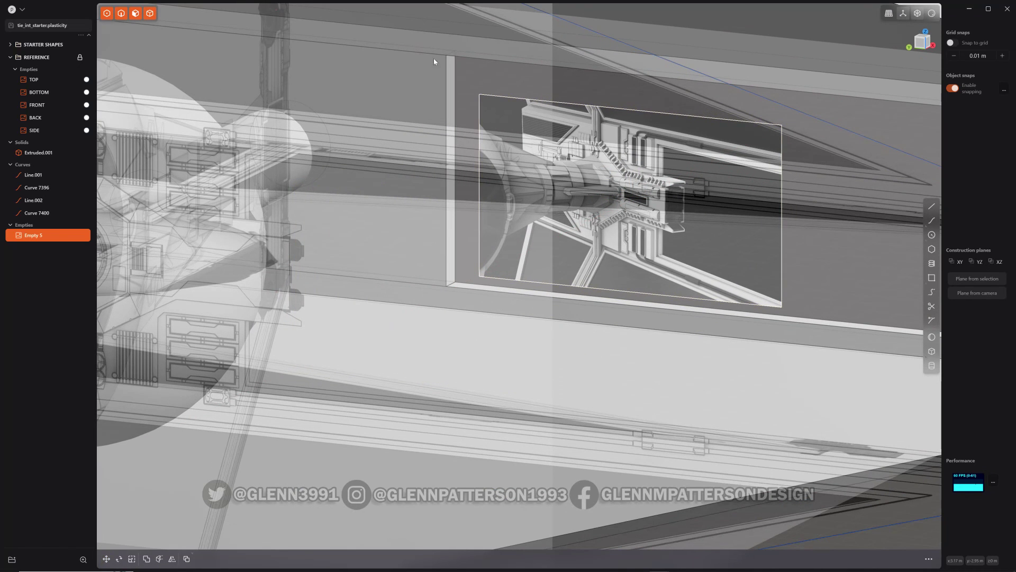
Step: Isolate the Extruded.001 wing solid together with the Empty 5 reference image
click(395, 45)
shift+click(723, 204)
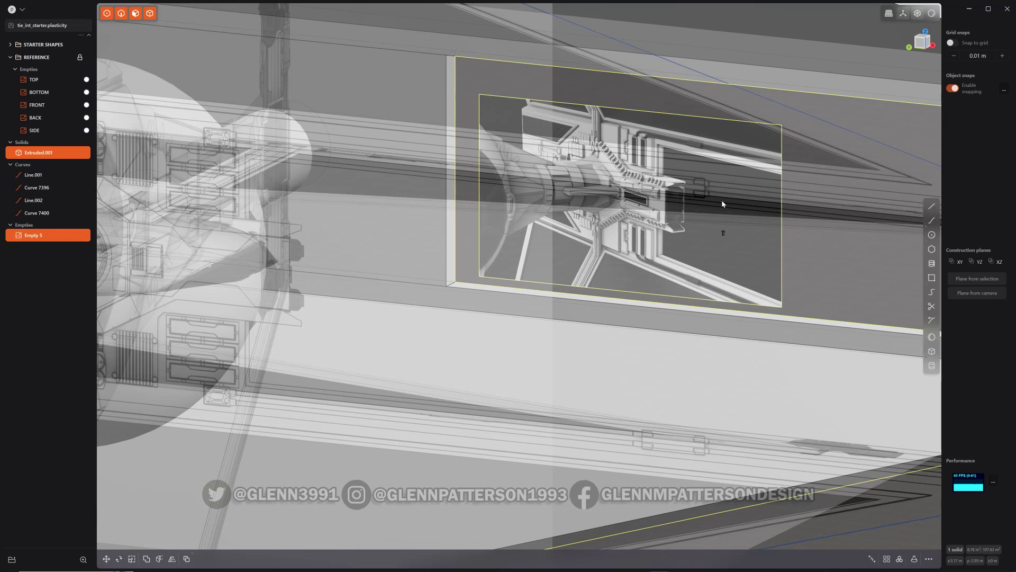
key(slash)
Step: Orbit and zoom in close on the reference image panel inside the wing
middle_drag(722, 203, 593, 215)
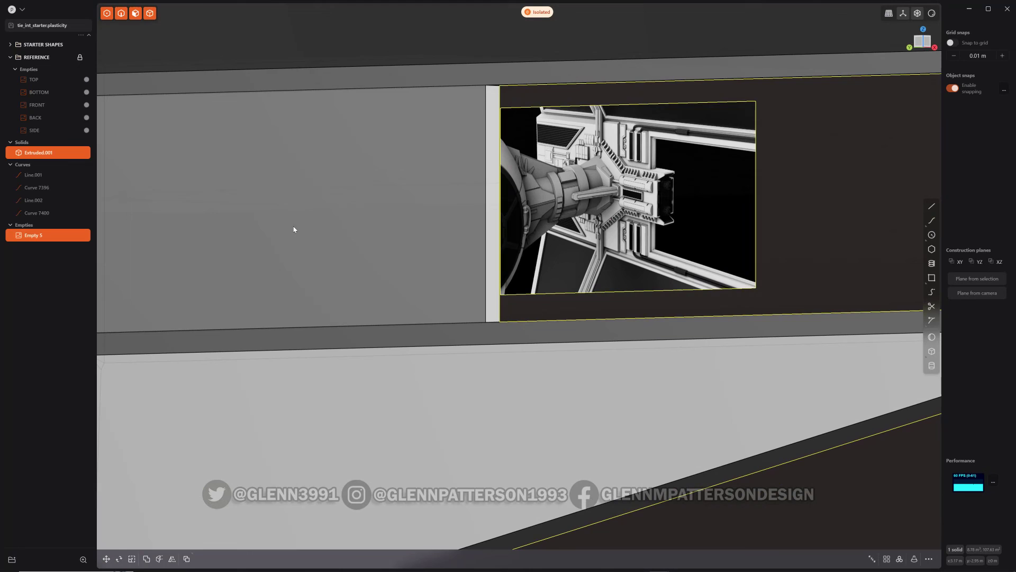
mouse_move(295, 229)
middle_down()
mouse_move(480, 198)
mouse_move(659, 206)
middle_up()
scroll(659, 205, up, 3)
scroll(659, 205, down, 4)
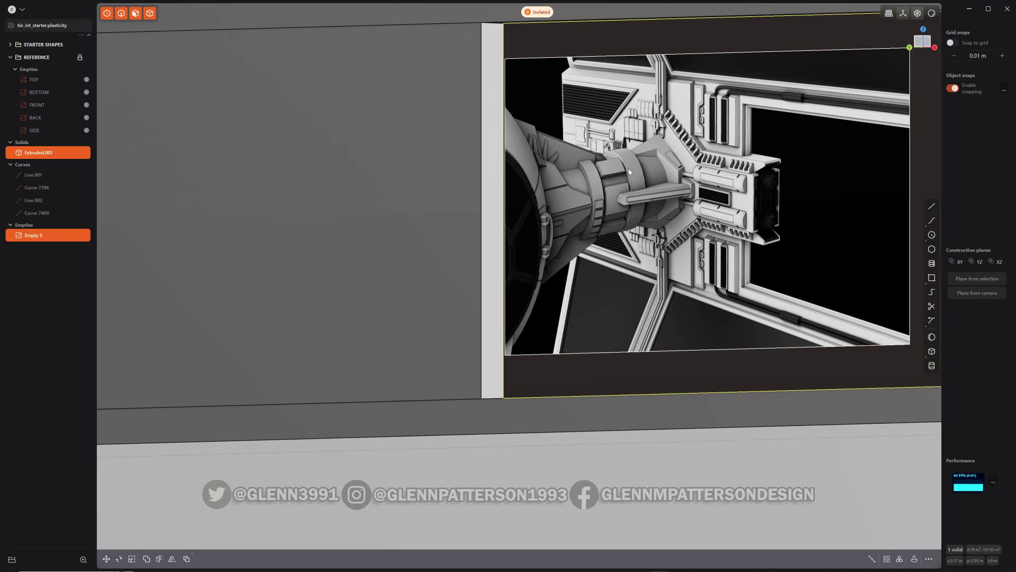
scroll(629, 171, down, 2)
scroll(610, 183, down, 2)
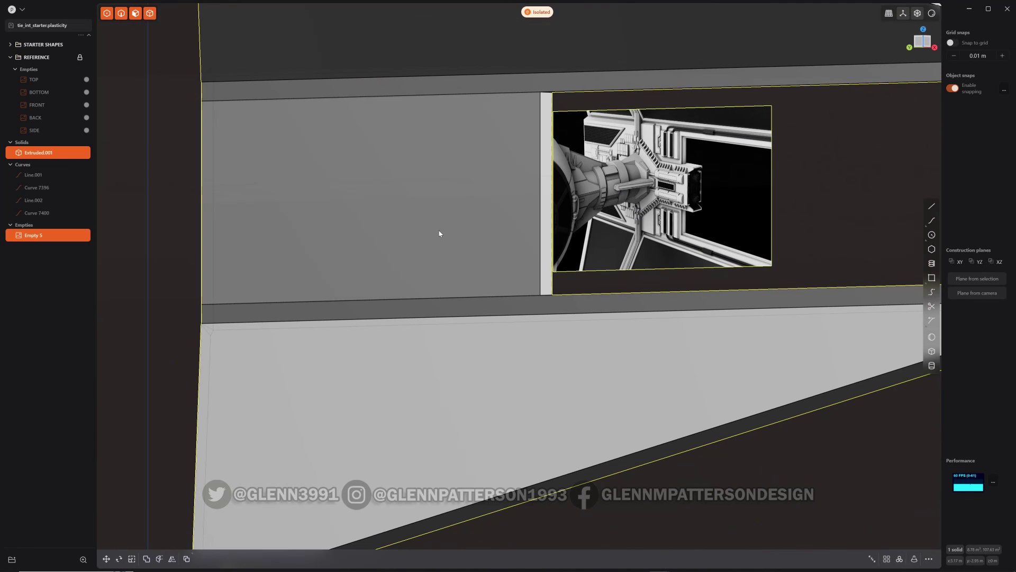
middle_click(442, 234)
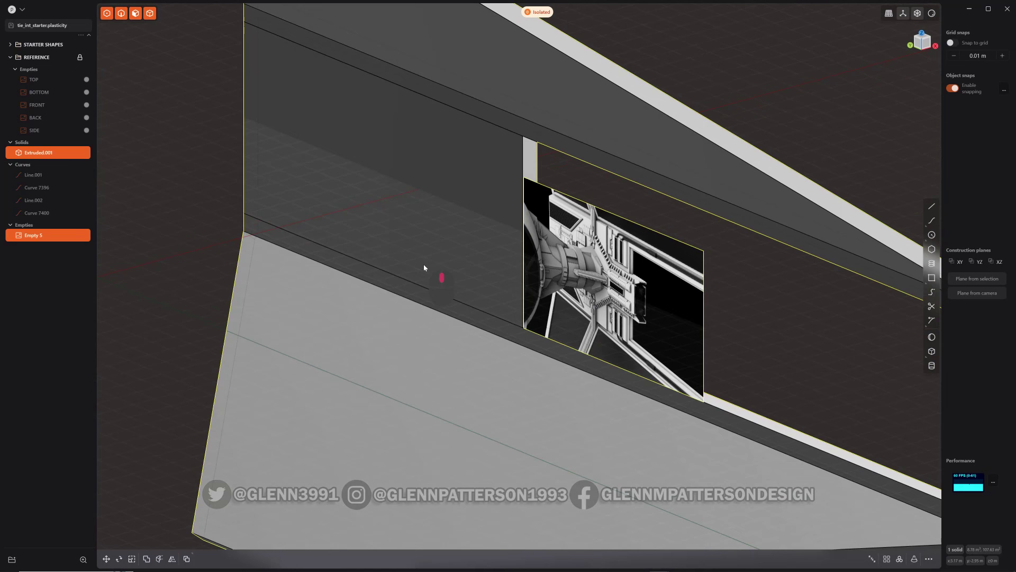
Step: Orbit around the wing interior to face the wall and reference image head-on, then deselect
mouse_move(503, 286)
middle_down()
mouse_move(372, 284)
mouse_move(504, 271)
middle_up()
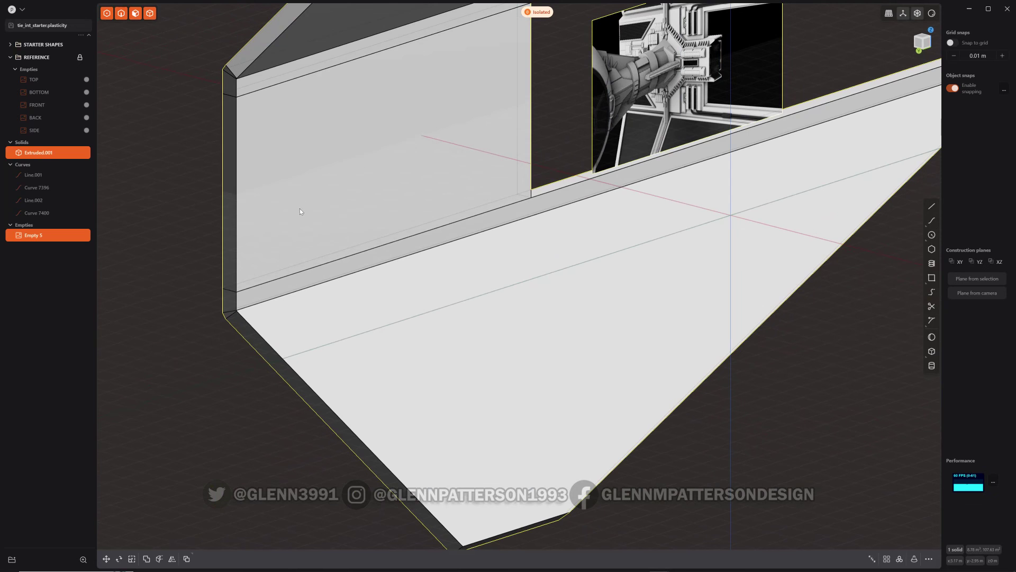
middle_drag(443, 264, 590, 254)
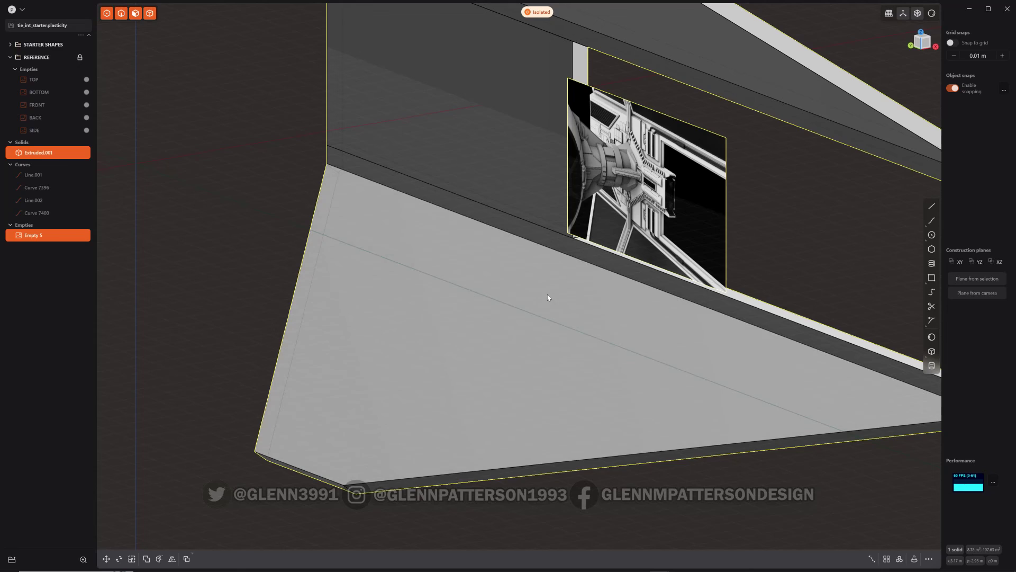
middle_drag(547, 294, 380, 259)
scroll(440, 238, down, 5)
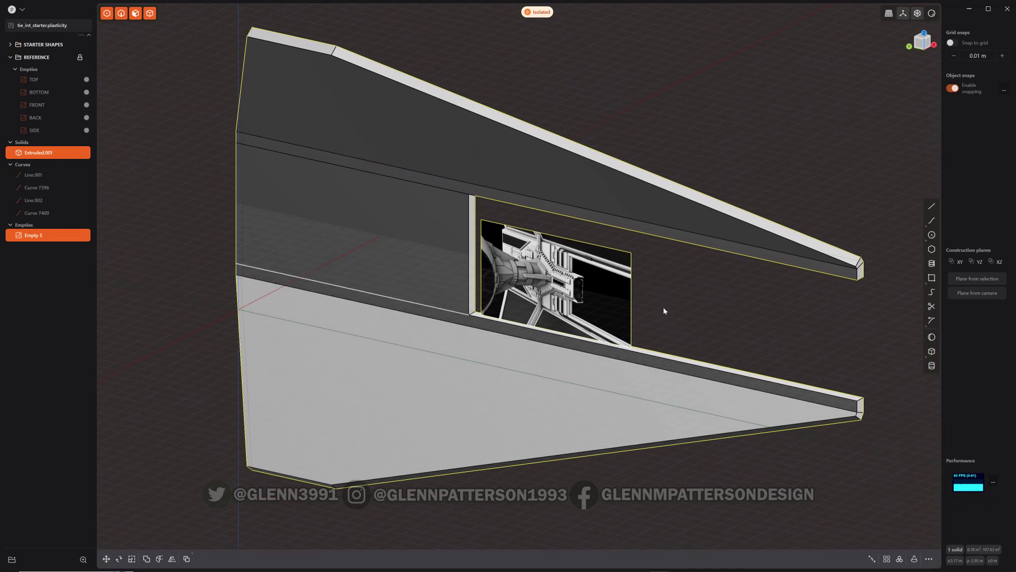
click(701, 307)
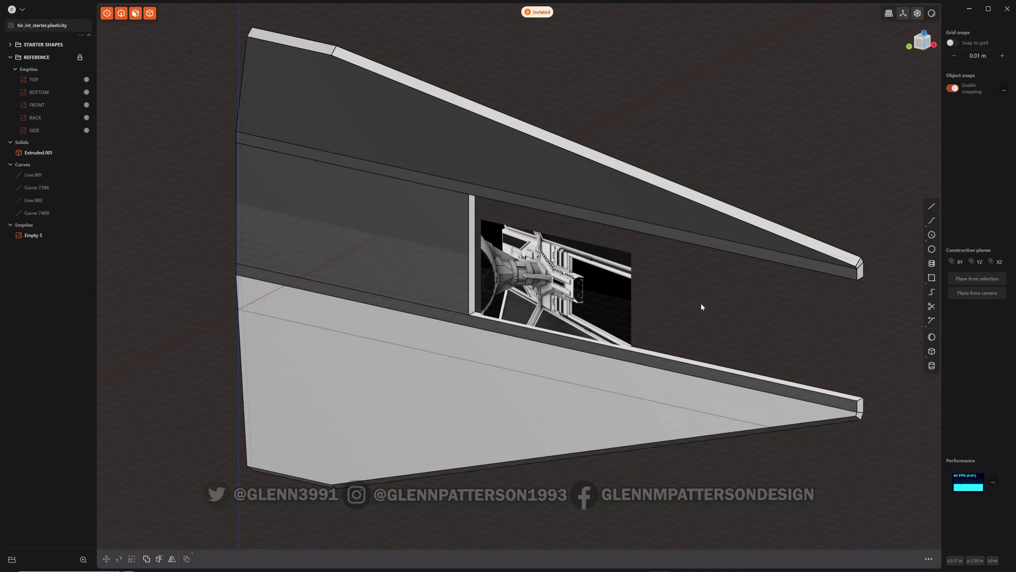